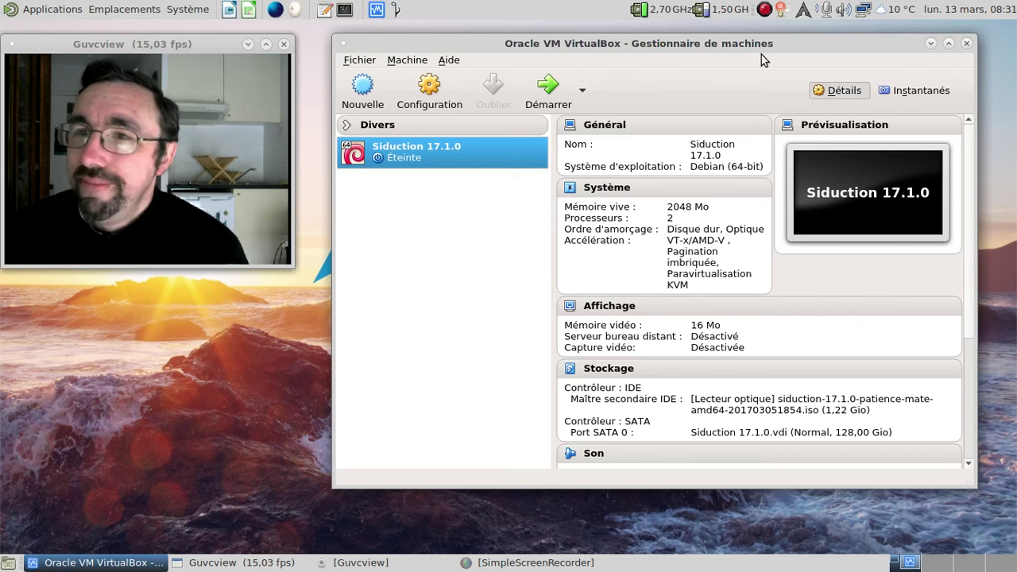
Step: Start the Siduction 17.1.0 machine from its optical disc and display its boot menu in full screen
click(542, 105)
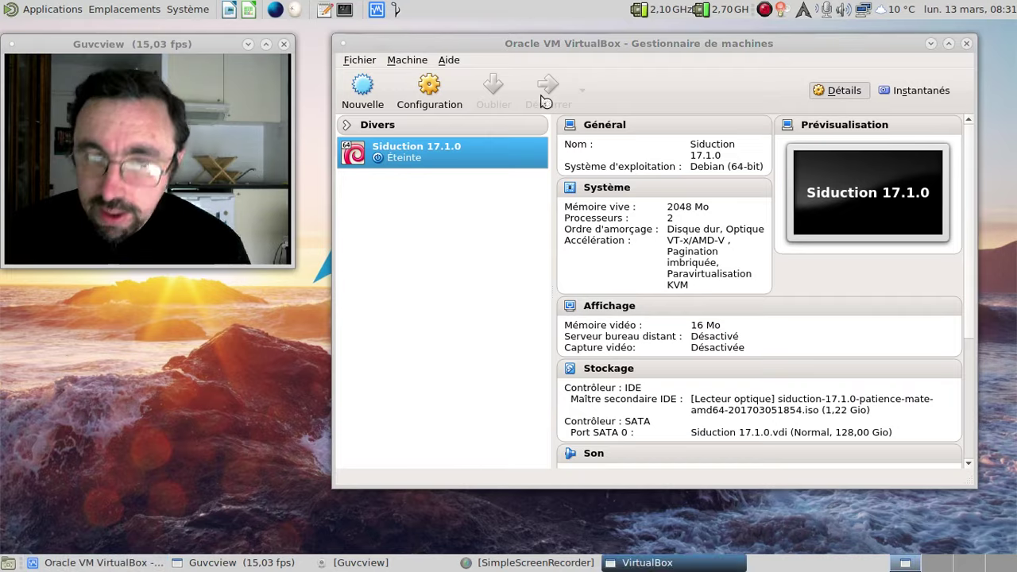
key(F12)
key(c)
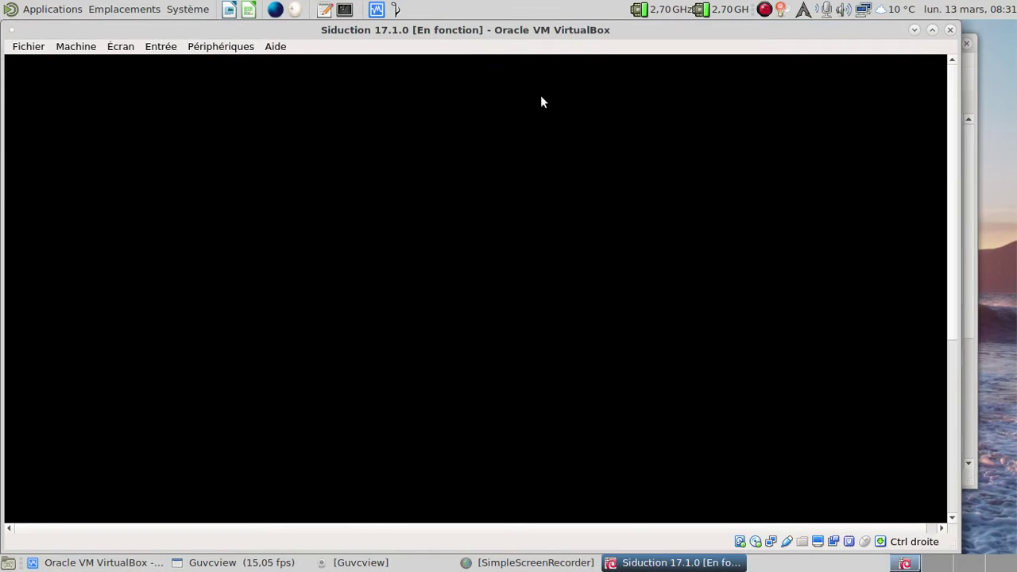
drag(512, 29, 601, 30)
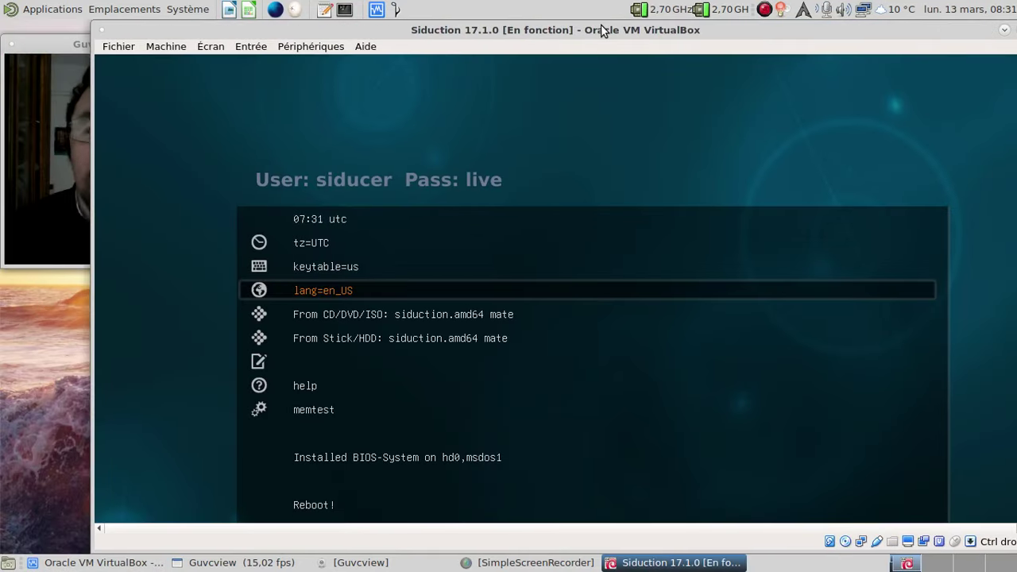
key(ctrl+f)
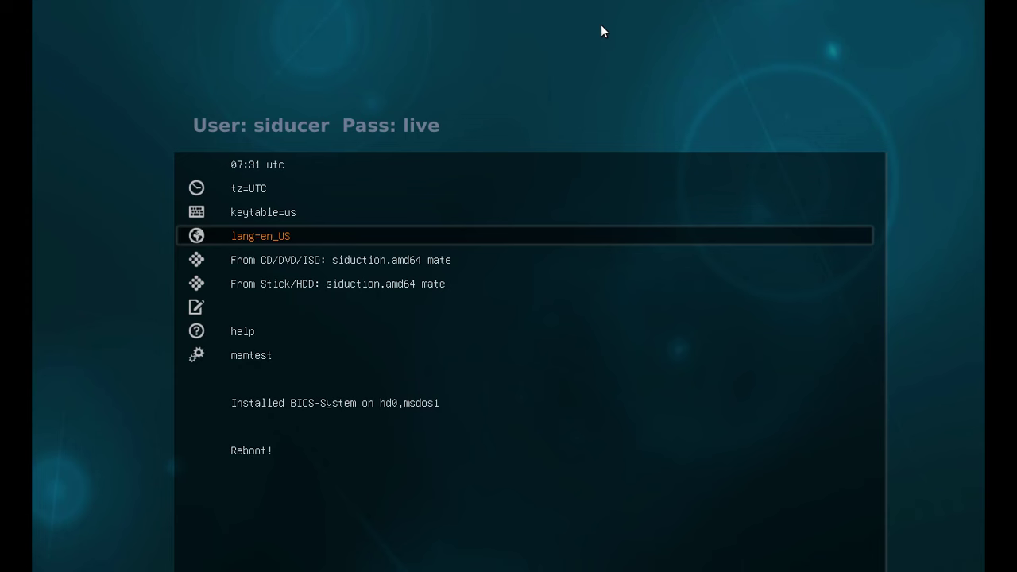
Step: Examine the live boot entries for CD/DVD/ISO and Stick/HDD, and return to the language entry
key(Down)
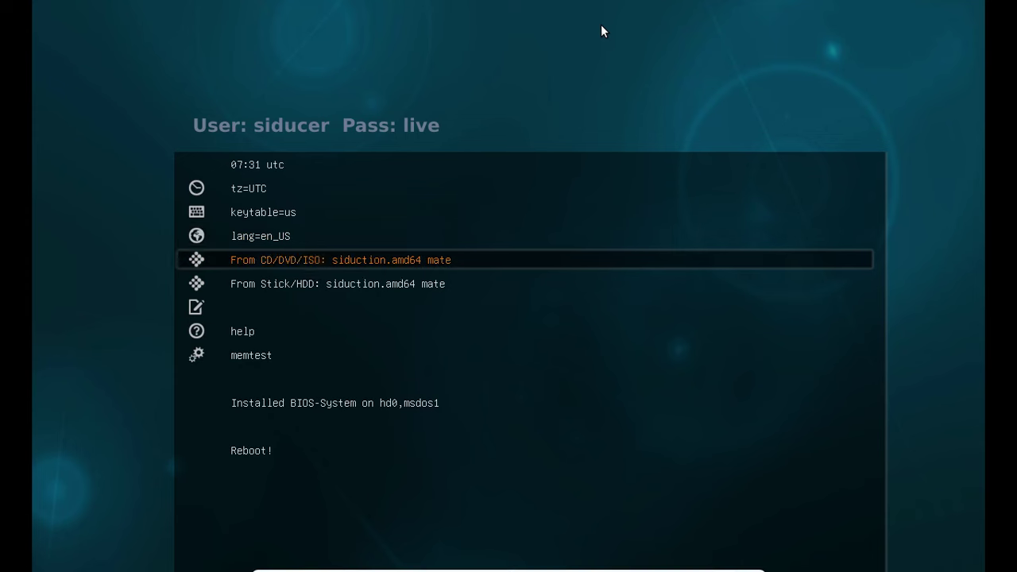
key(Down)
key(Up)
key(Down)
key(Up)
key(Down)
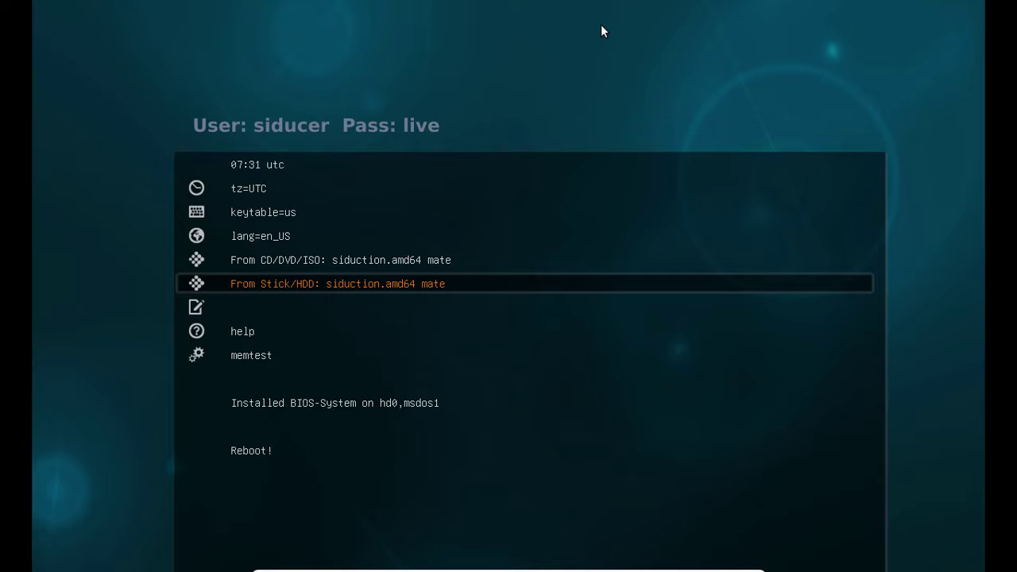
key(Up)
key(Up)
key(Up)
key(Down)
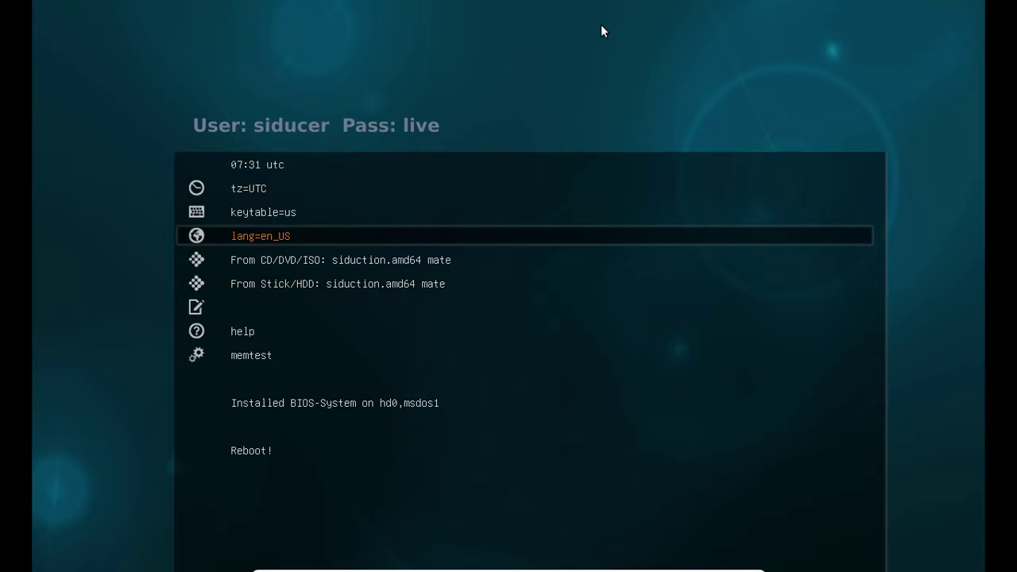
Step: Set the boot menu language to Français with the lang=fr_FR locale
key(Return)
key(Down)
key(Down)
key(Down)
key(Down)
key(Down)
key(Down)
key(Down)
key(Down)
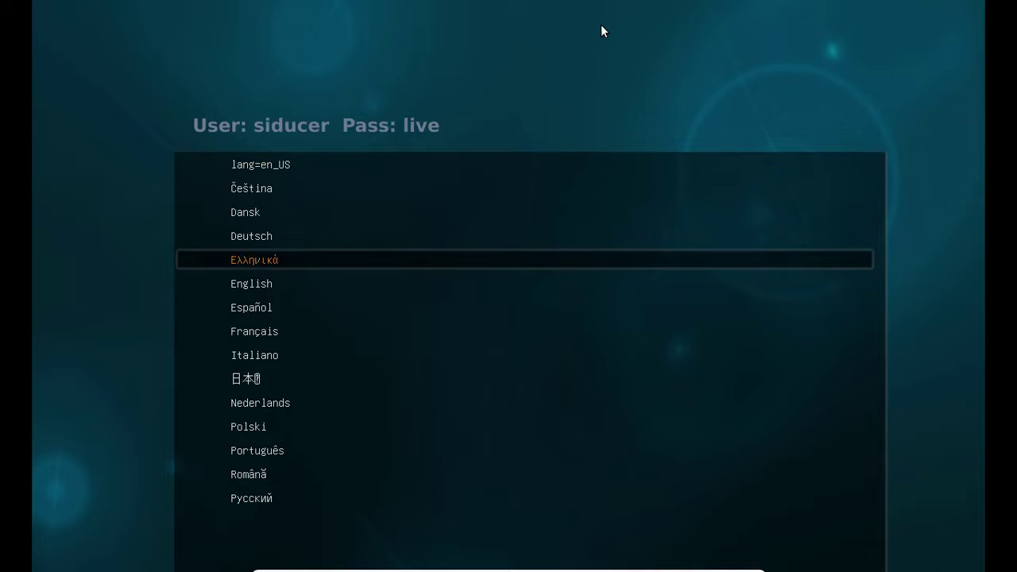
key(Up)
key(Return)
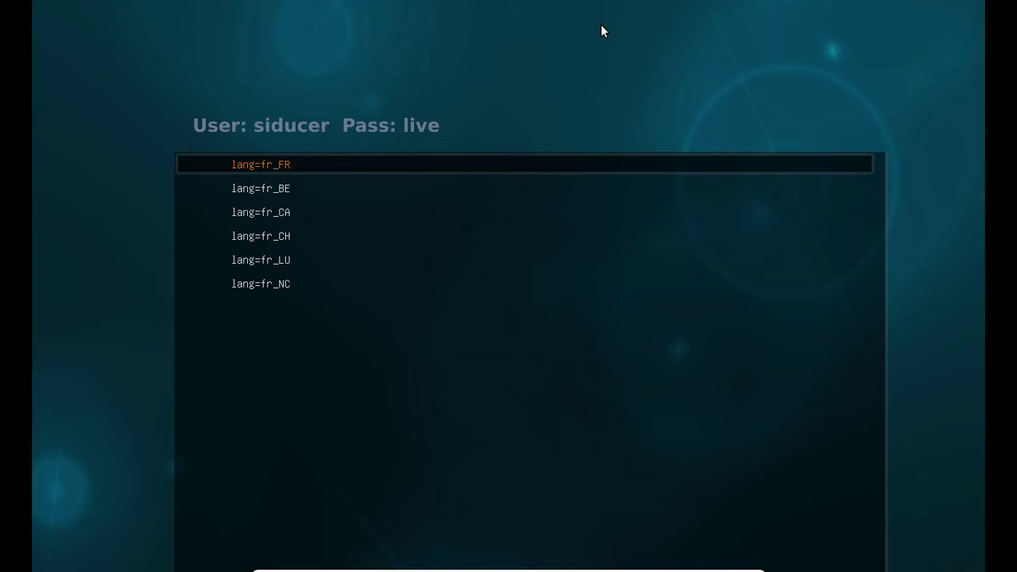
key(Return)
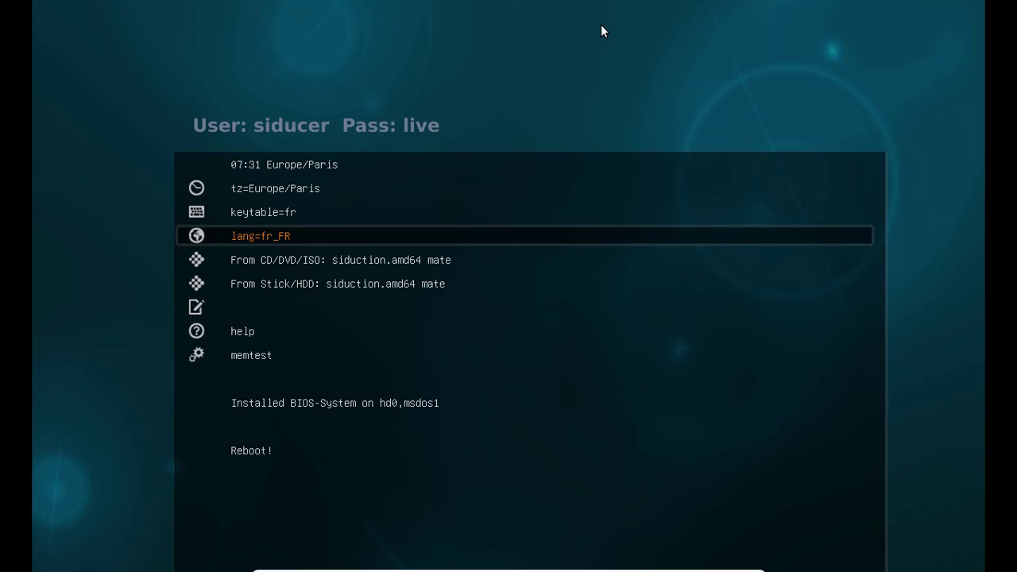
Step: Switch the boot menu's clock entry to UTC and highlight the time zone entry
key(Up)
key(Up)
key(Up)
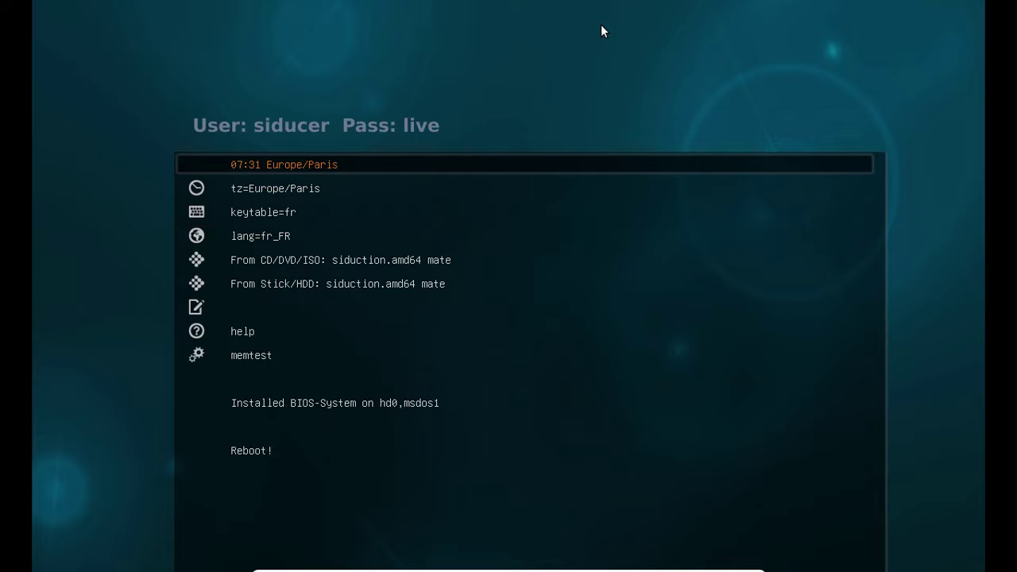
key(Return)
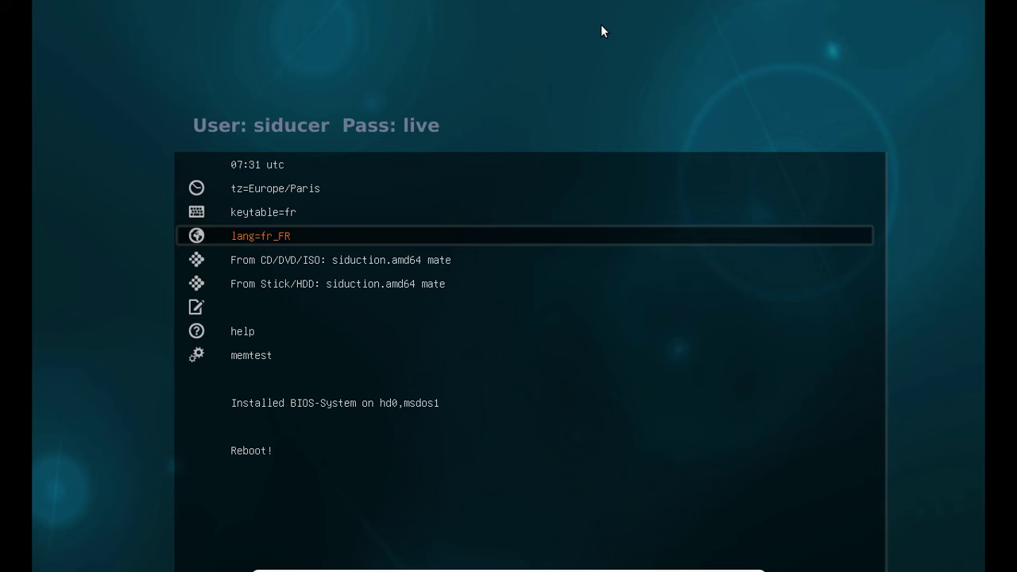
key(Up)
key(Up)
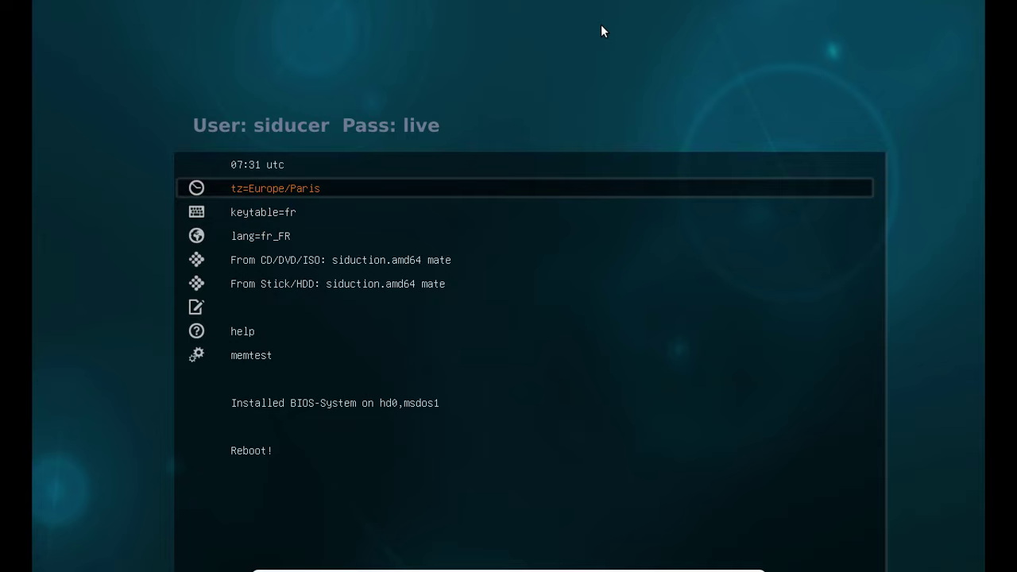
Step: Leave full screen and close the Siduction 17.1.0 machine by powering it off
key(ctrl+f)
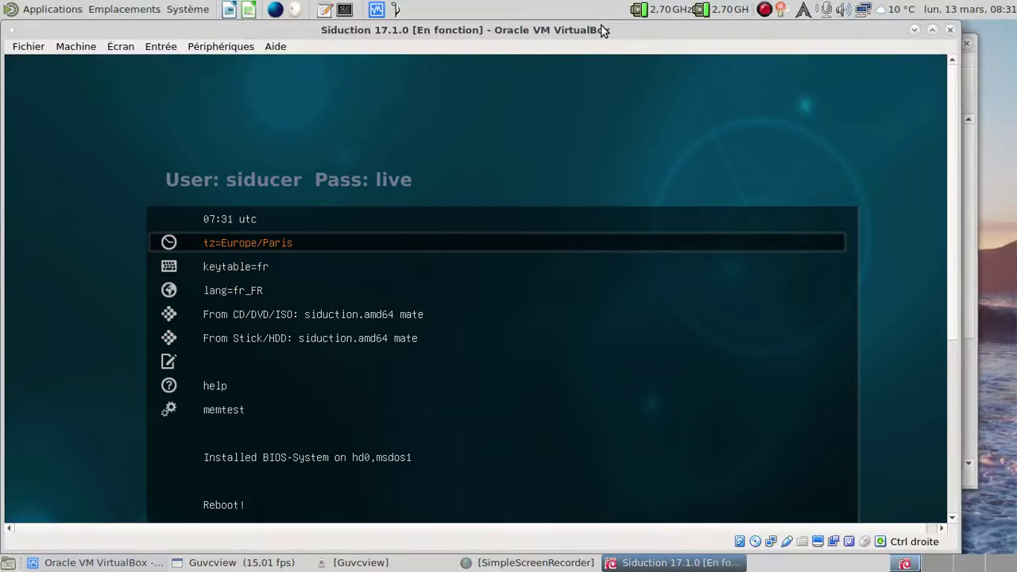
click(949, 30)
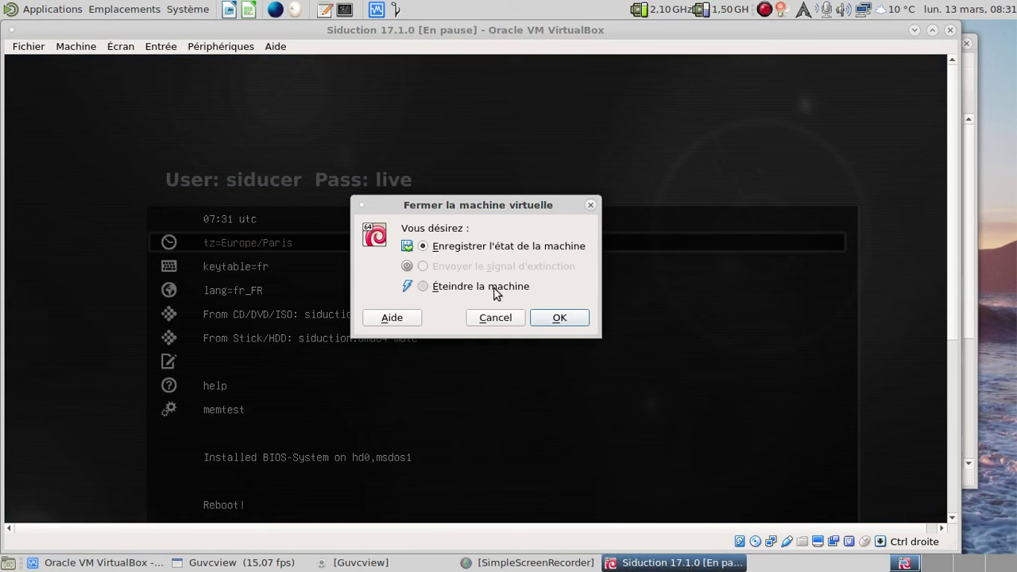
click(496, 291)
click(555, 318)
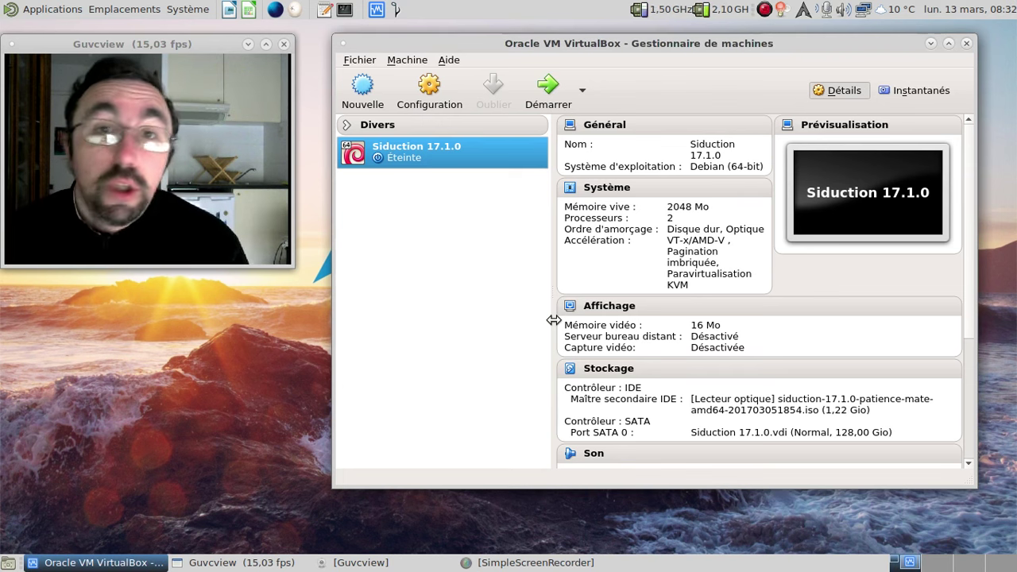
Step: Begin a new virtual machine with type Linux and version Debian (64-bit)
click(378, 93)
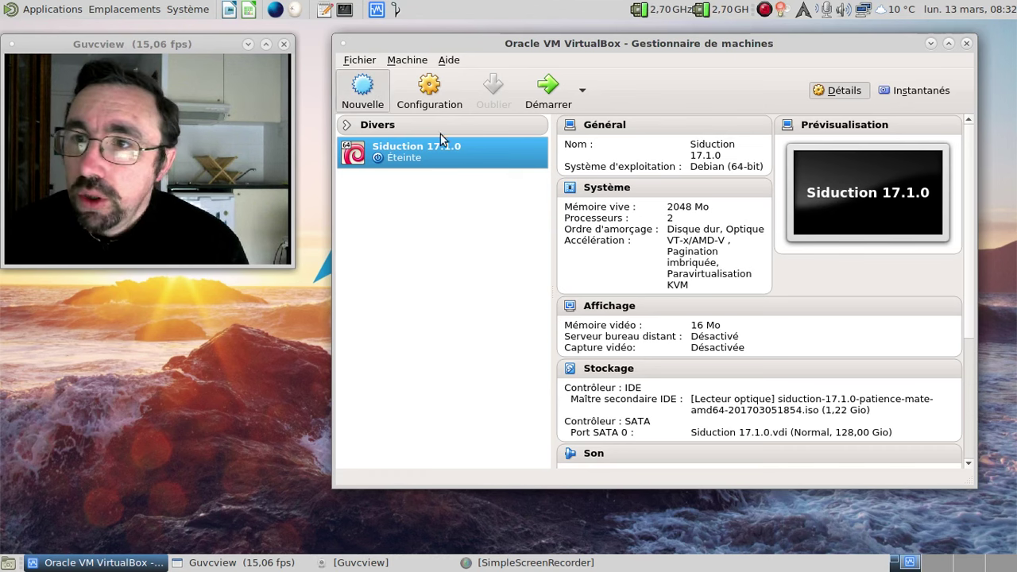
click(634, 234)
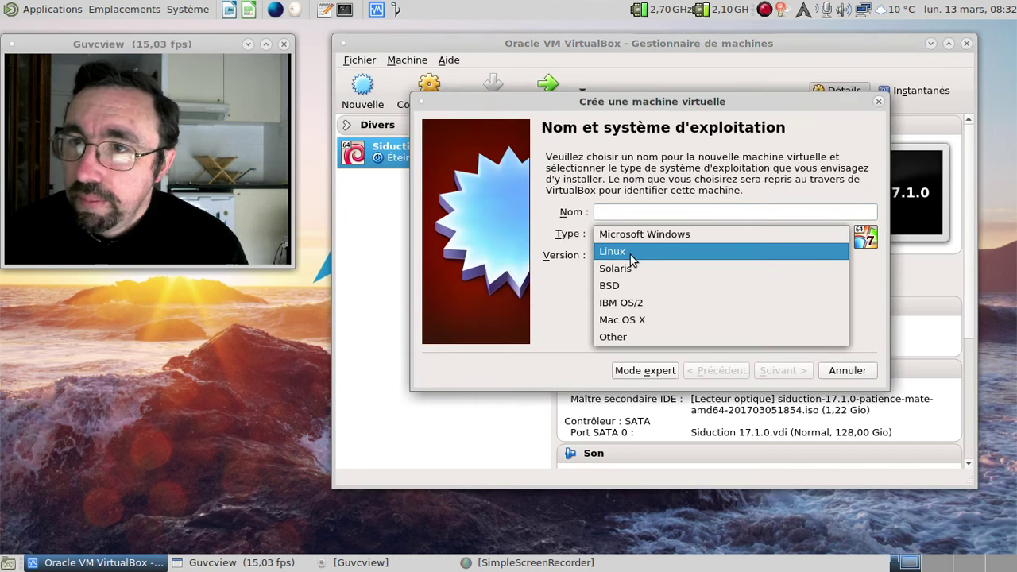
click(631, 252)
click(635, 255)
click(636, 164)
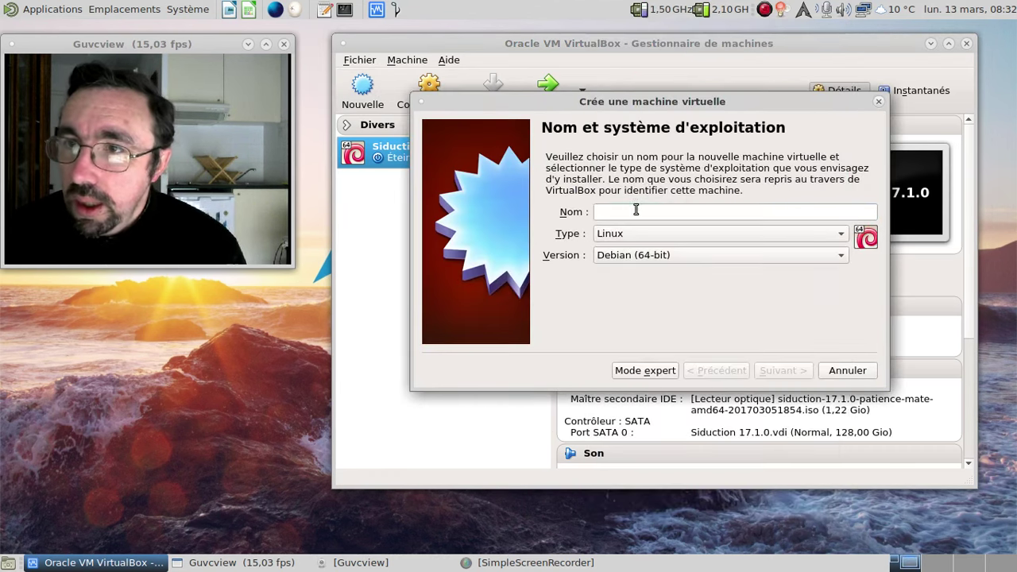
Step: Name the new virtual machine "Siduction 17.1.0 - UEFI" and continue to the memory size
click(636, 209)
text(Siduc)
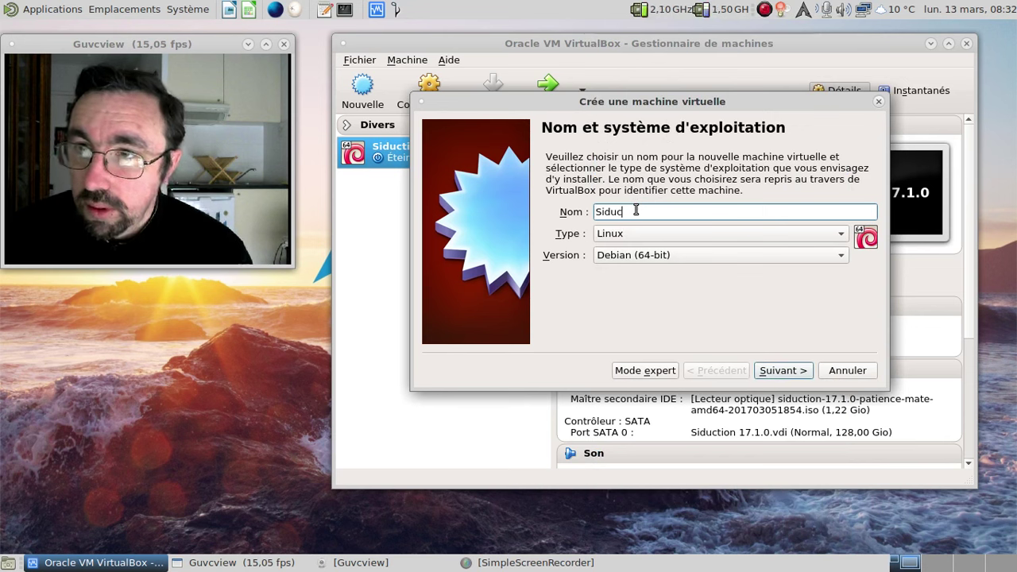
text(tion 17.1.0)
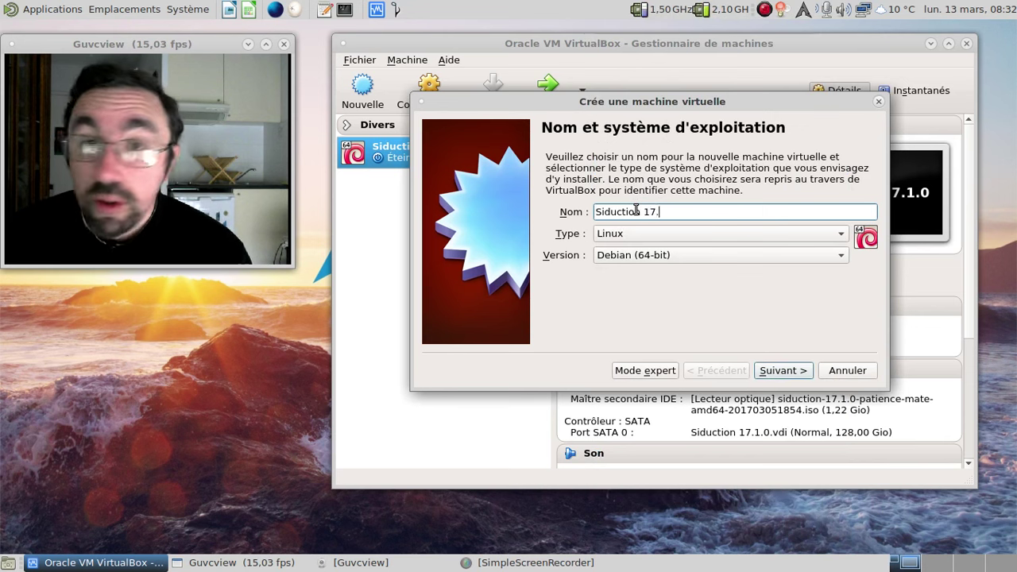
click(782, 370)
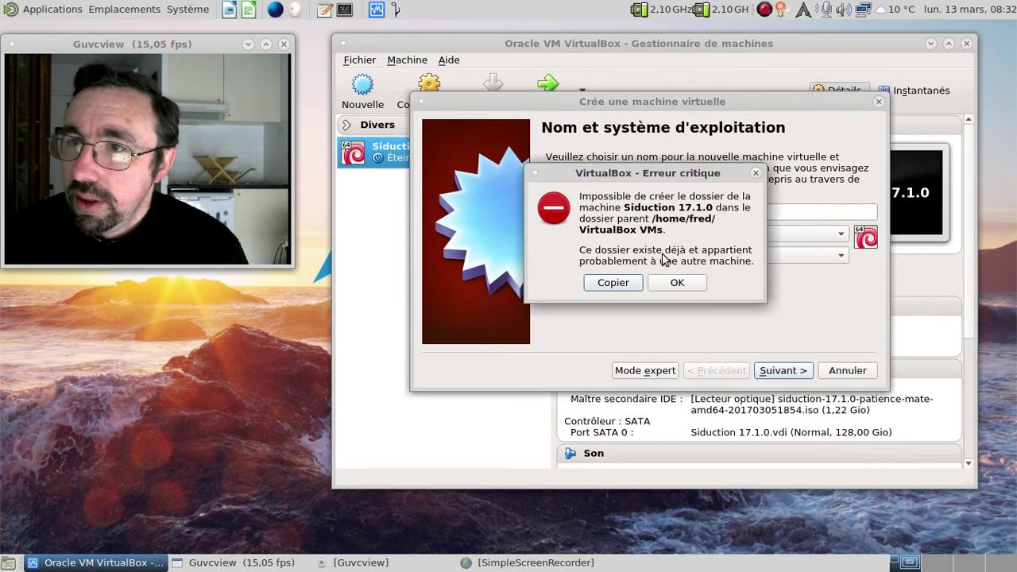
click(754, 173)
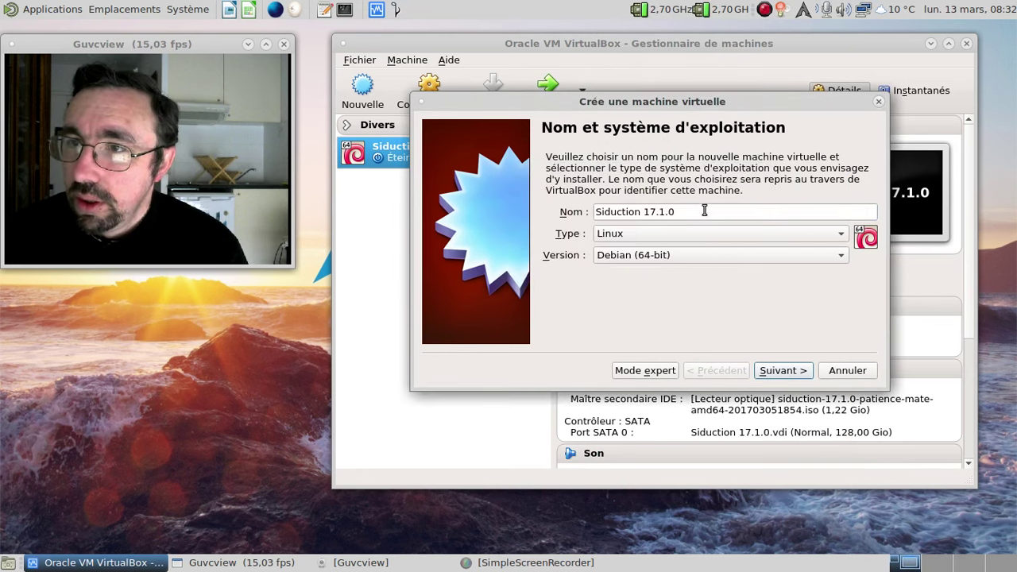
click(702, 211)
text(- UEFI)
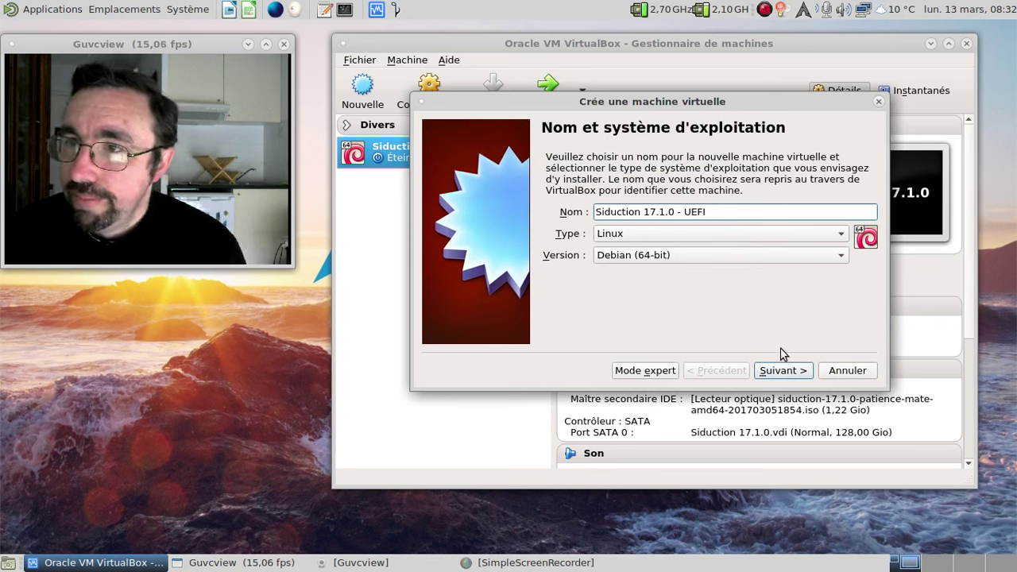
click(783, 370)
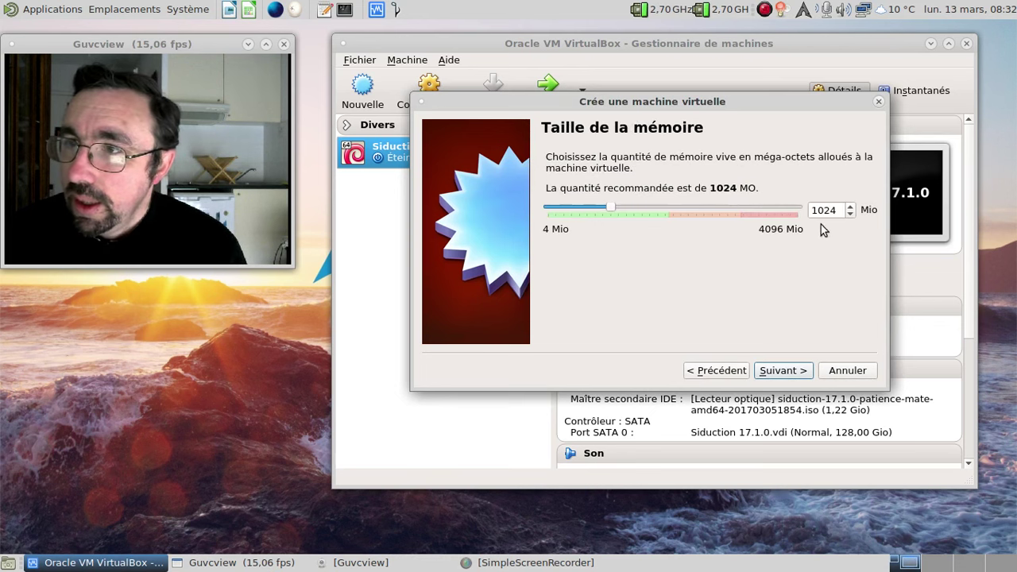
Step: Set the new machine's memory to 2048 Mio and continue to the hard disk choice
double_click(840, 211)
text(2048)
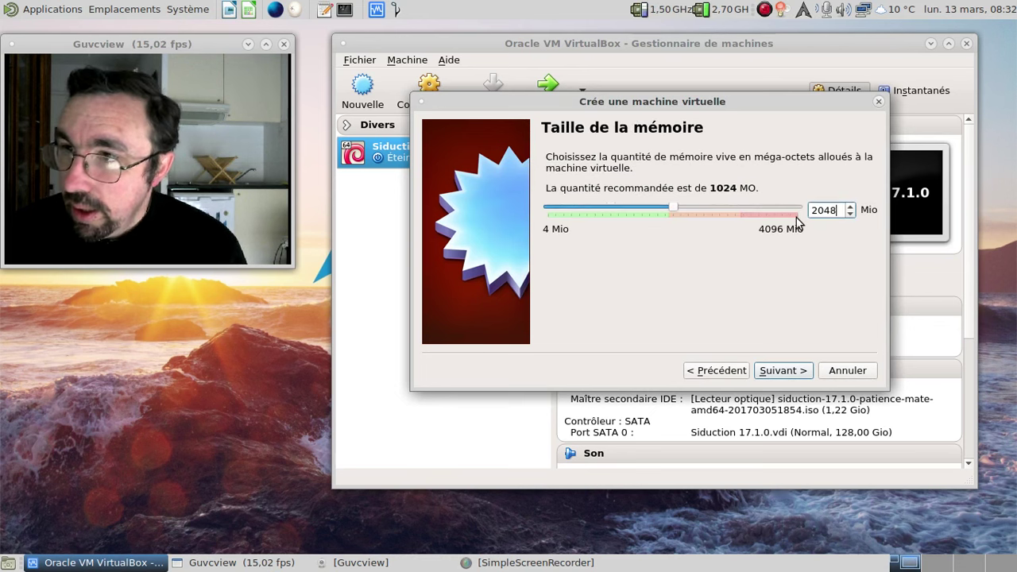
click(771, 370)
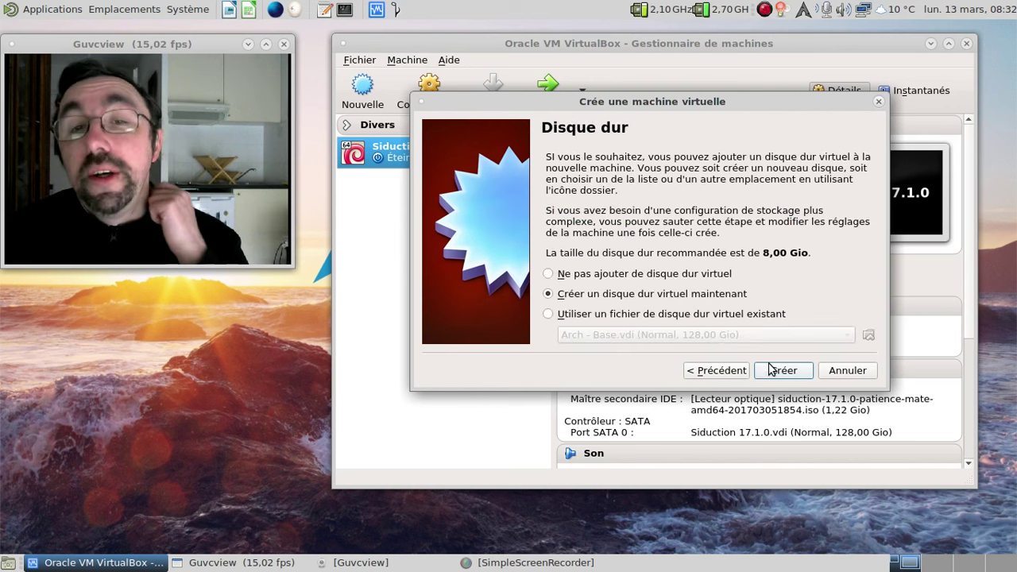
Step: Create a new VDI virtual hard disk of 128 Gio for the machine, keeping the proposed file name
click(771, 371)
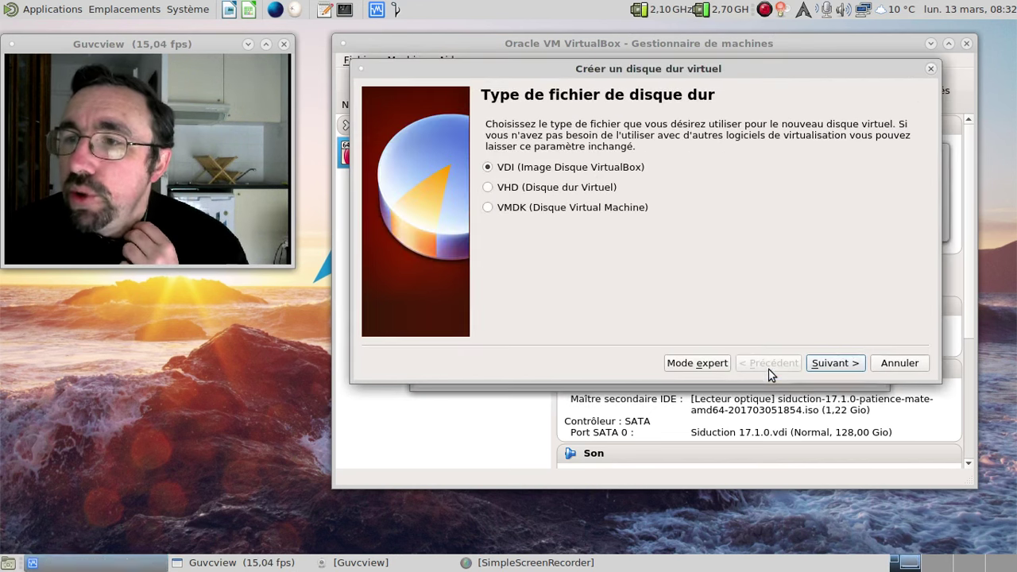
click(840, 361)
click(845, 366)
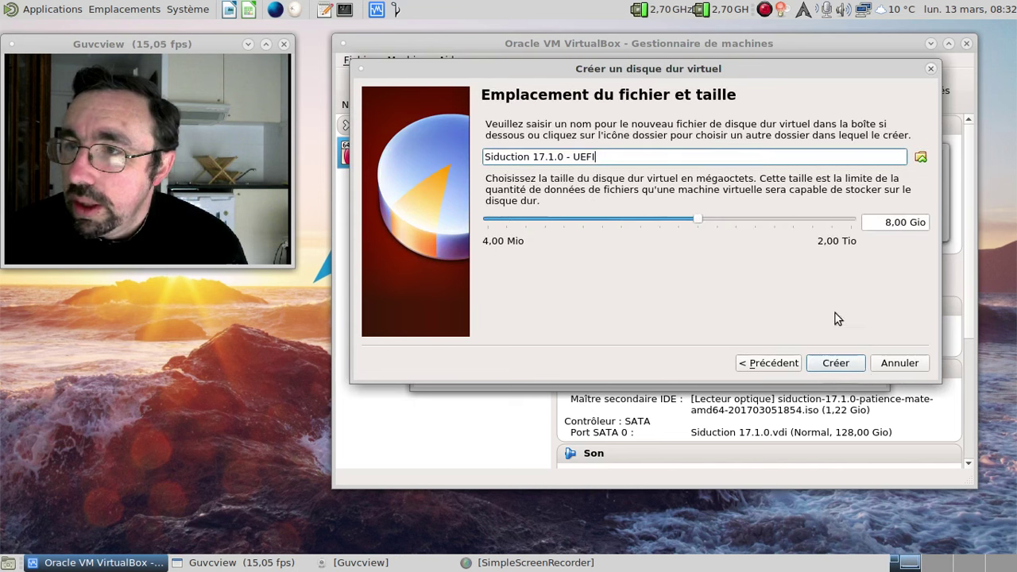
click(874, 223)
text(12)
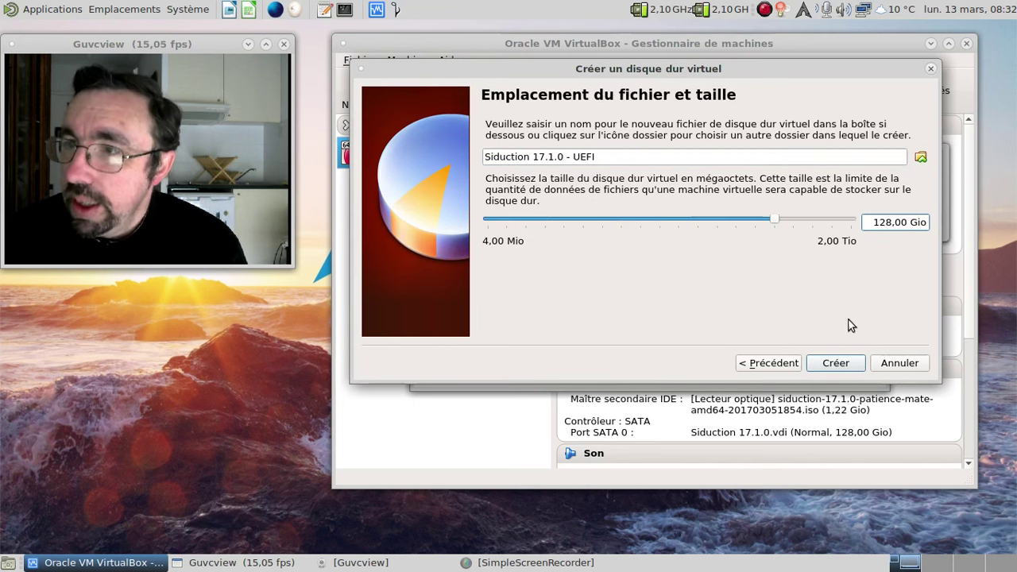
click(844, 363)
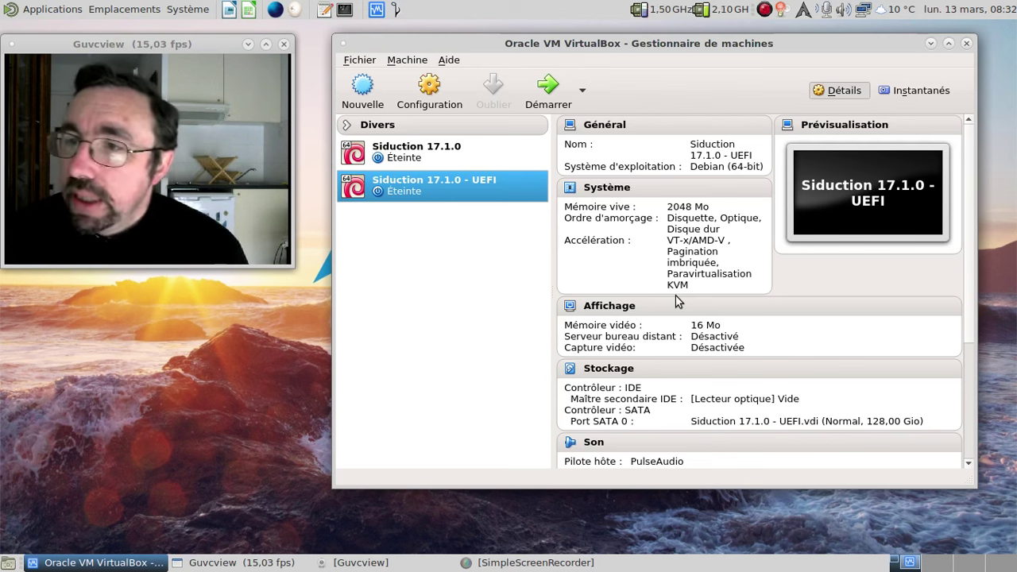
Step: Insert siduction-17.1.0-patience-mate-amd64-201703051854.iso into the UEFI machine's optical drive
click(753, 399)
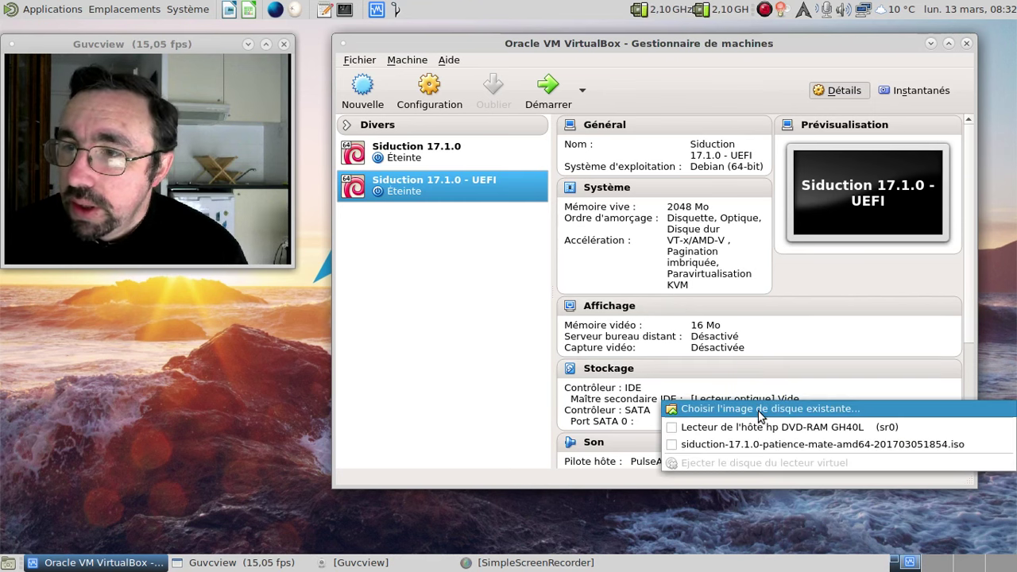
click(762, 444)
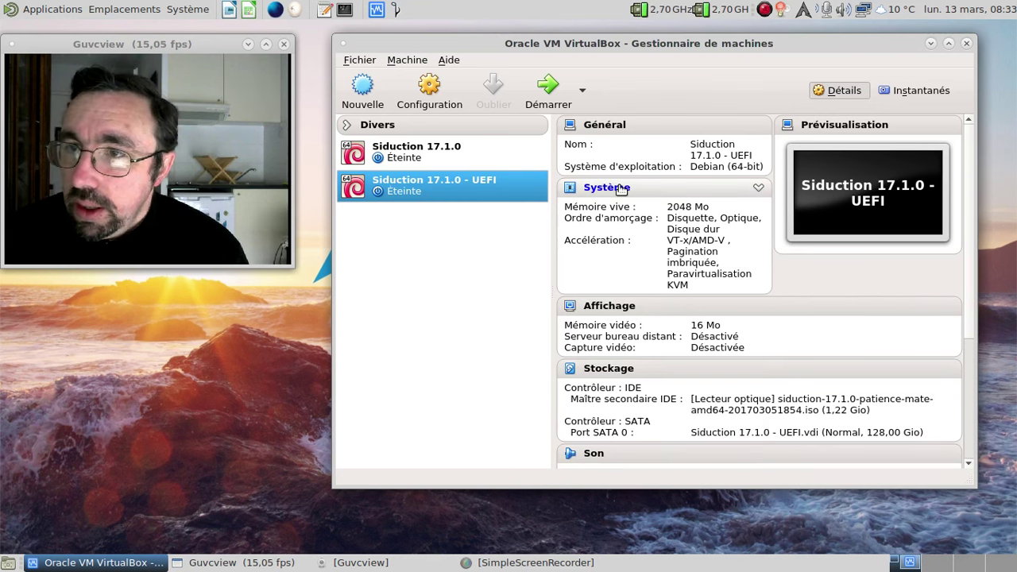
Step: In the UEFI machine's system settings, disable floppy booting and move the hard disk ahead of the optical drive in the boot order
click(619, 189)
click(612, 189)
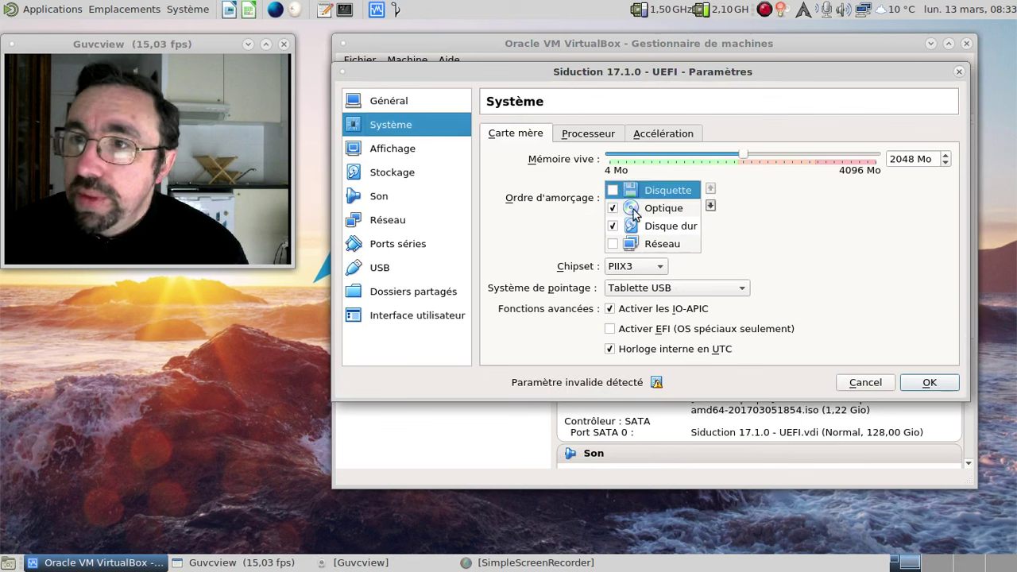
click(683, 227)
click(710, 188)
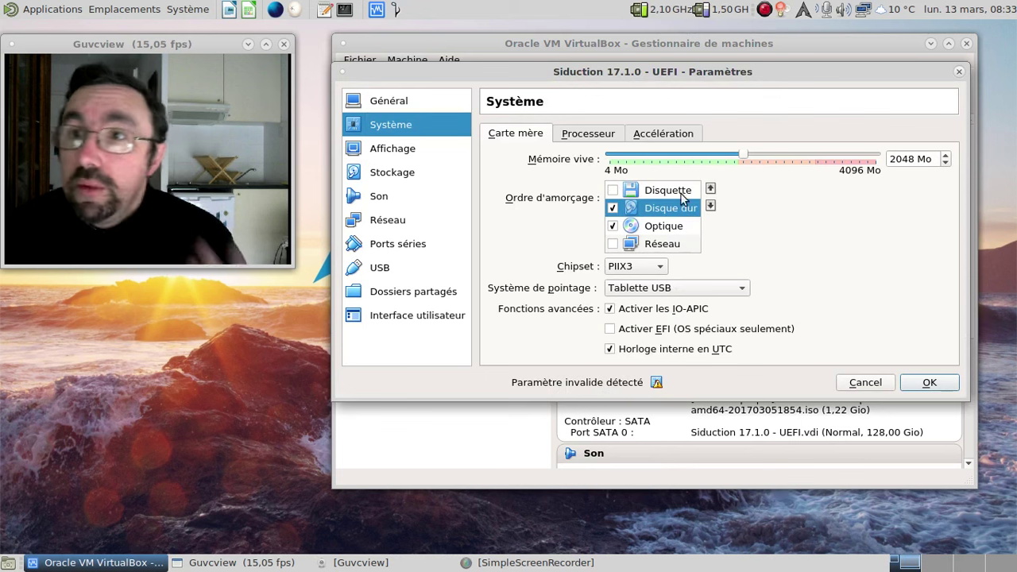
Step: Assign 2 processors to the UEFI machine, enable EFI on its motherboard, and save the settings
click(584, 133)
click(945, 155)
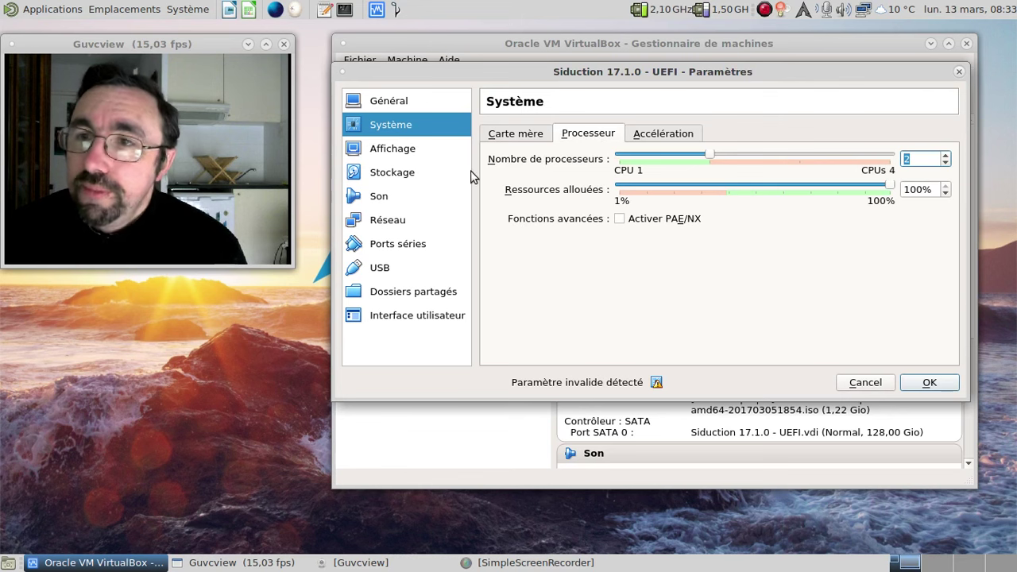
click(512, 135)
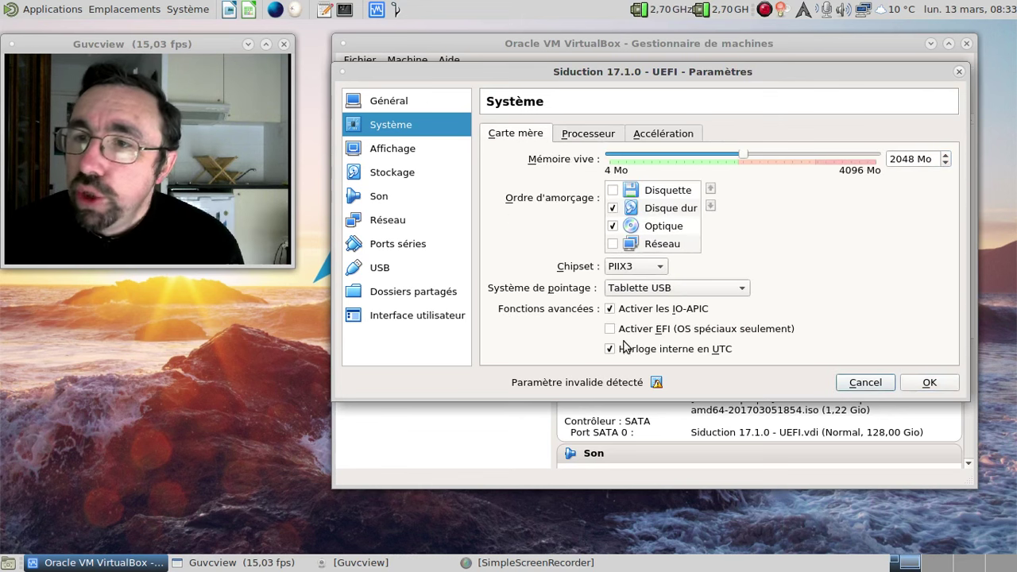
click(610, 329)
click(926, 382)
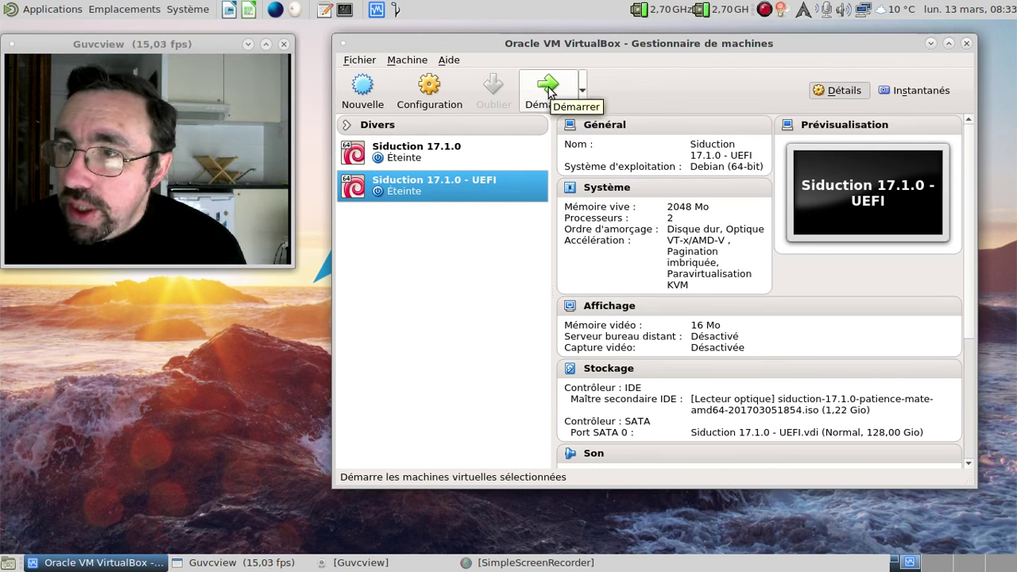
Step: Recheck the UEFI machine's motherboard and processor settings, then close them
click(608, 186)
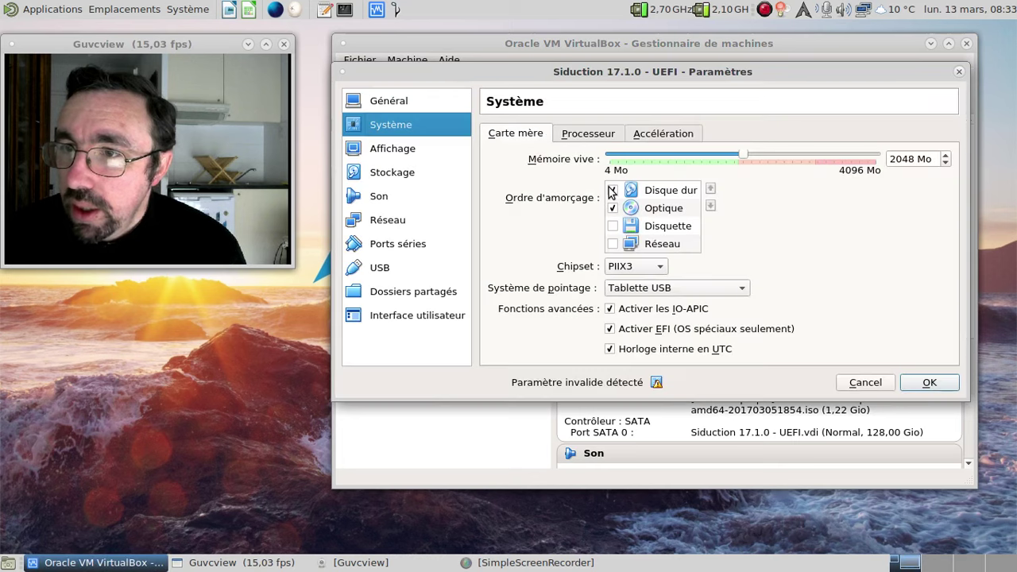
click(589, 137)
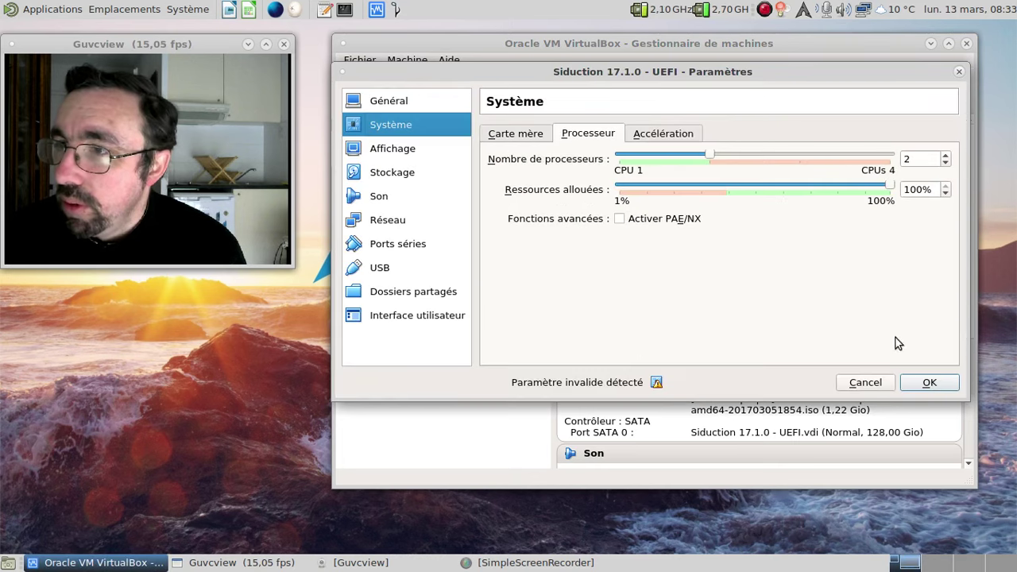
click(919, 383)
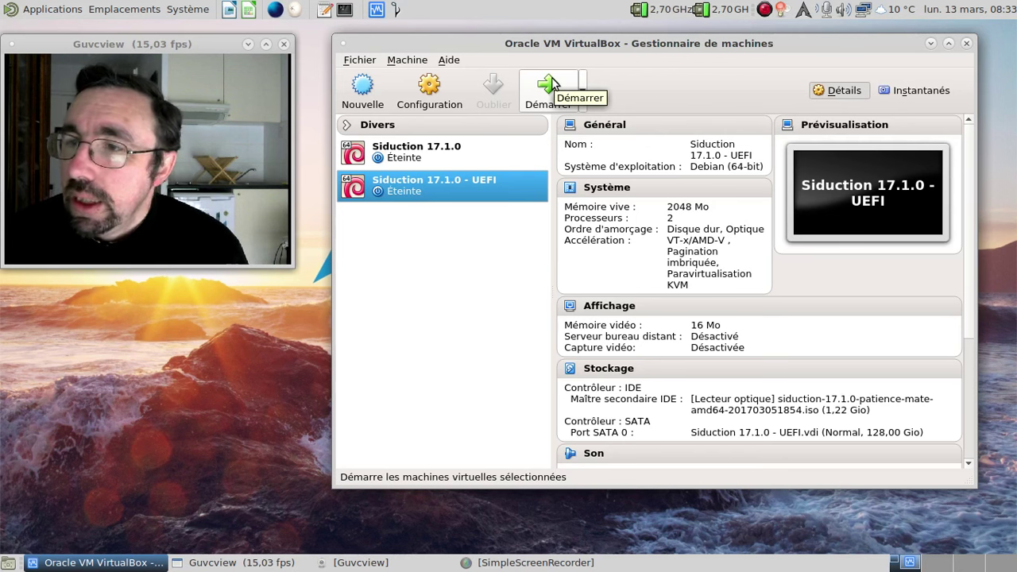
Step: Start the Siduction 17.1.0 - UEFI machine and reposition its window on the desktop
click(551, 80)
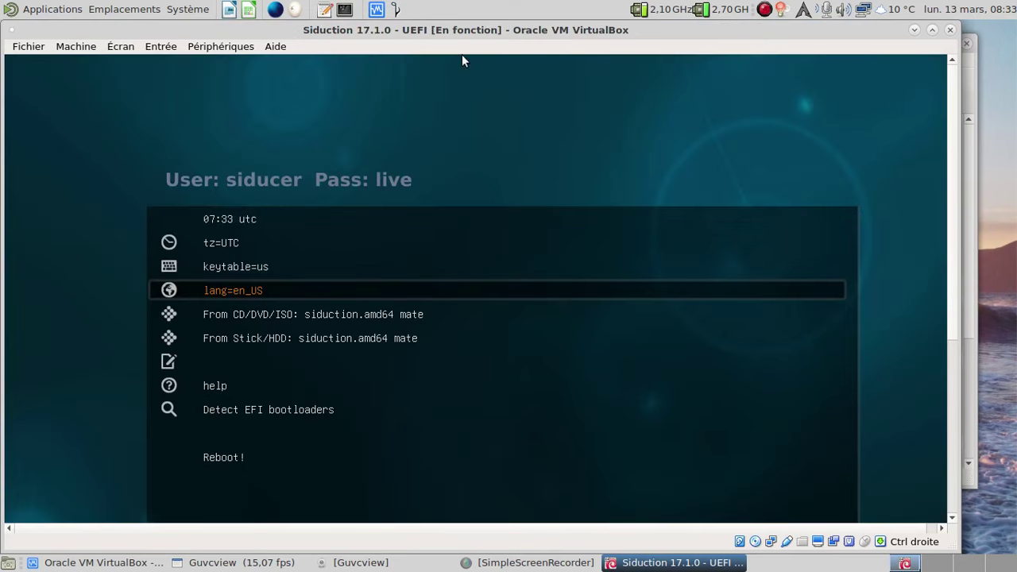
drag(419, 31, 592, 31)
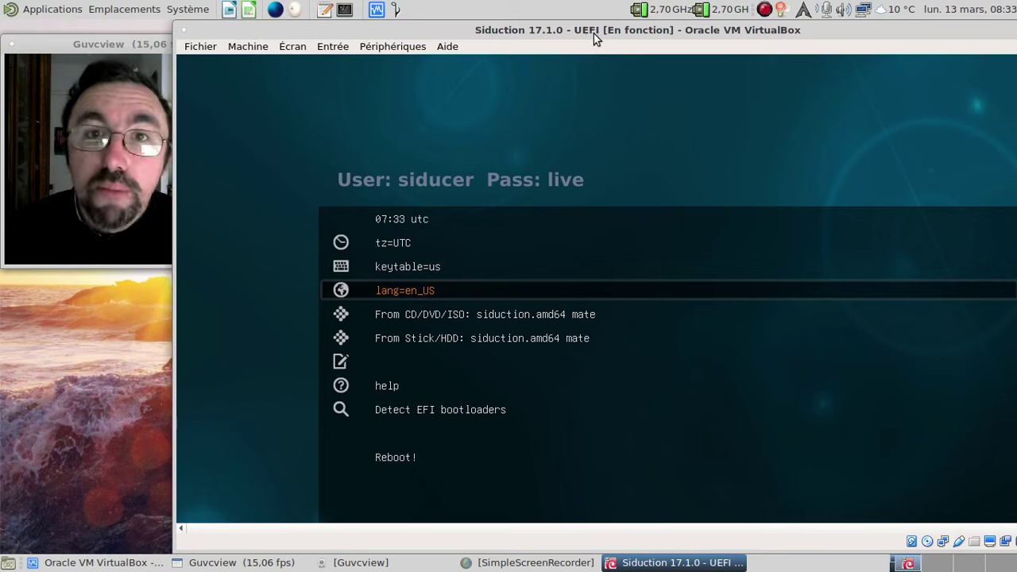
click(100, 102)
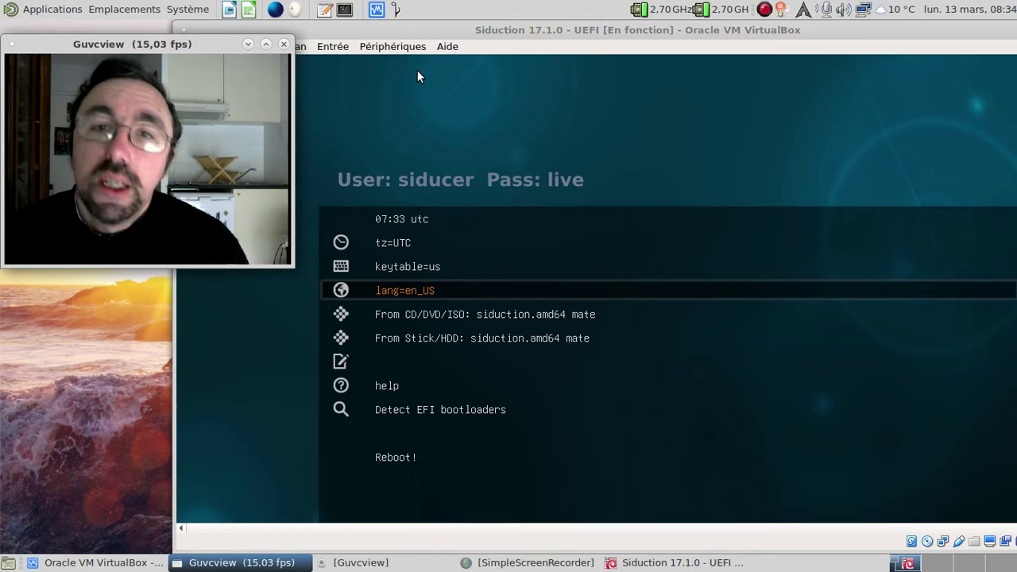
click(396, 29)
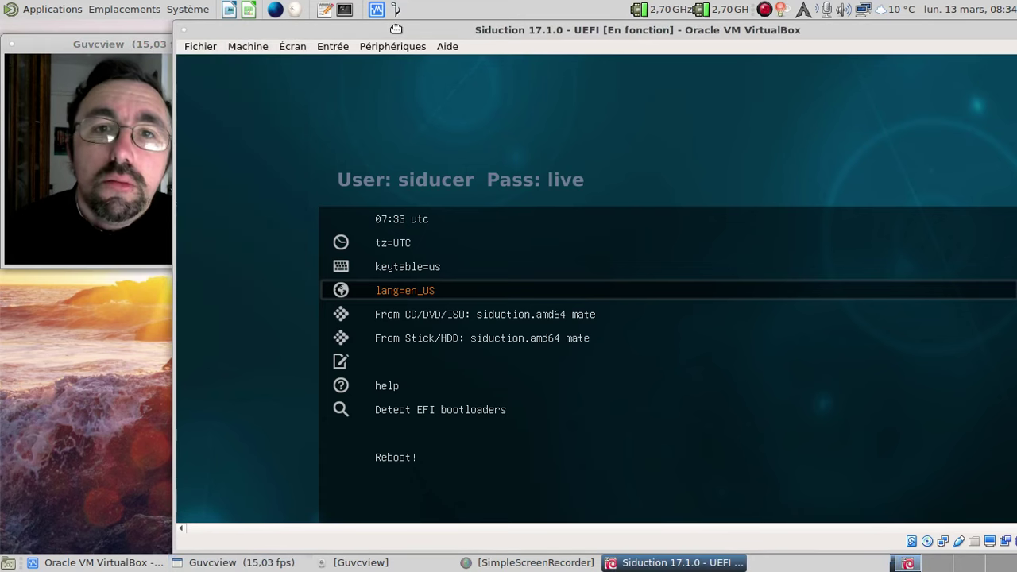
drag(396, 27, 285, 29)
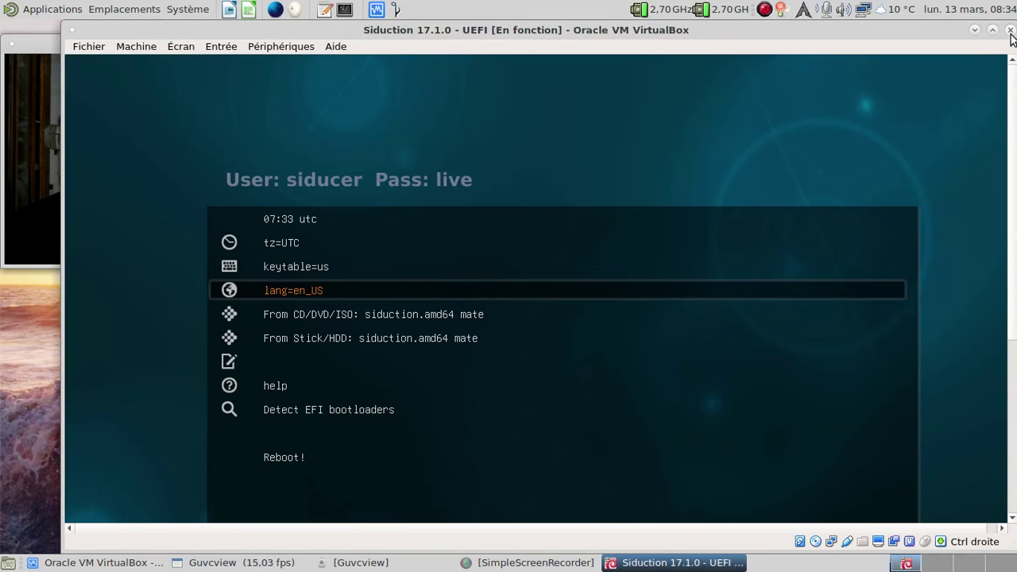
click(23, 116)
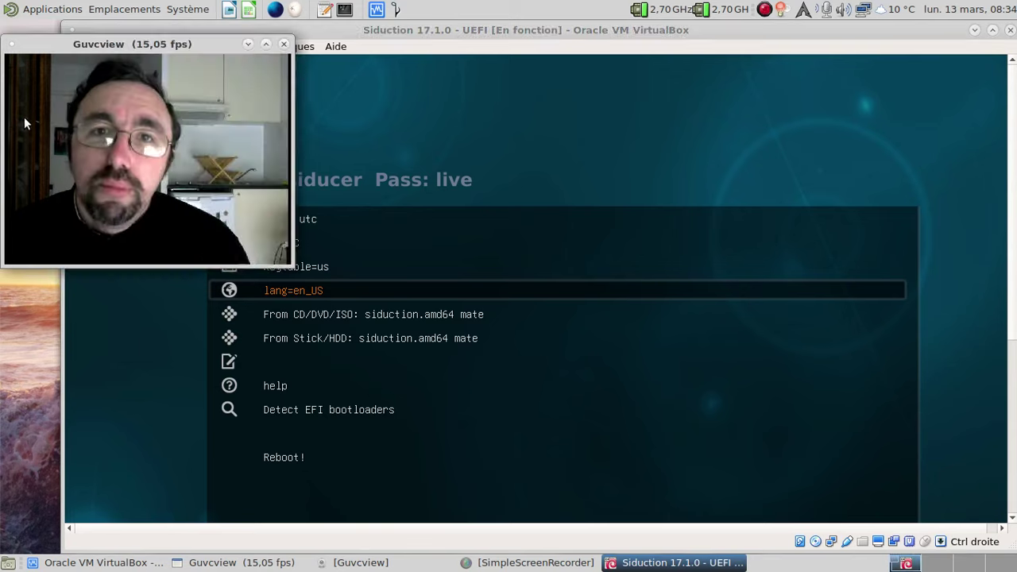
click(404, 28)
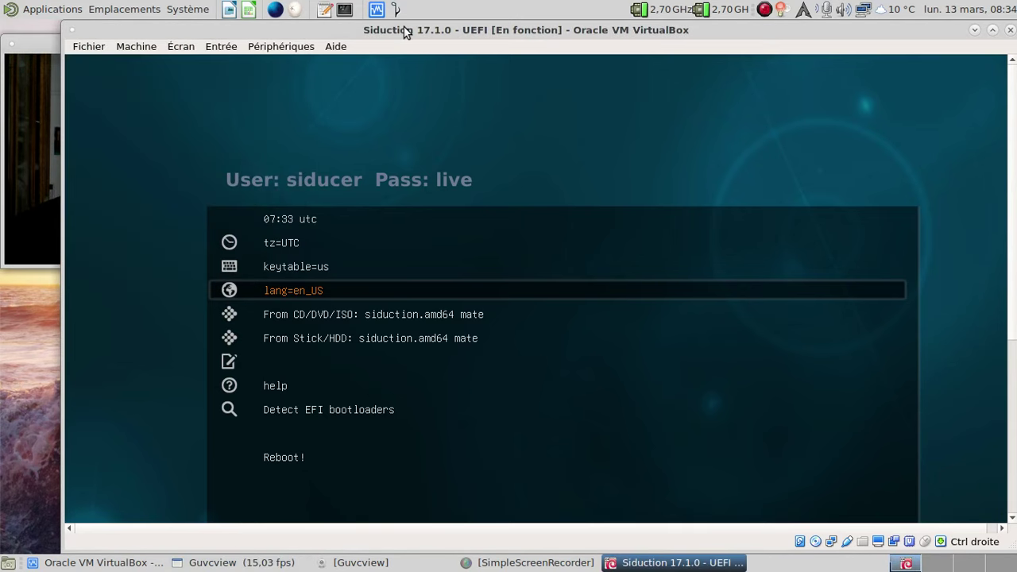
Step: Open the language list from the live boot menu
key(Up)
key(Down)
key(Return)
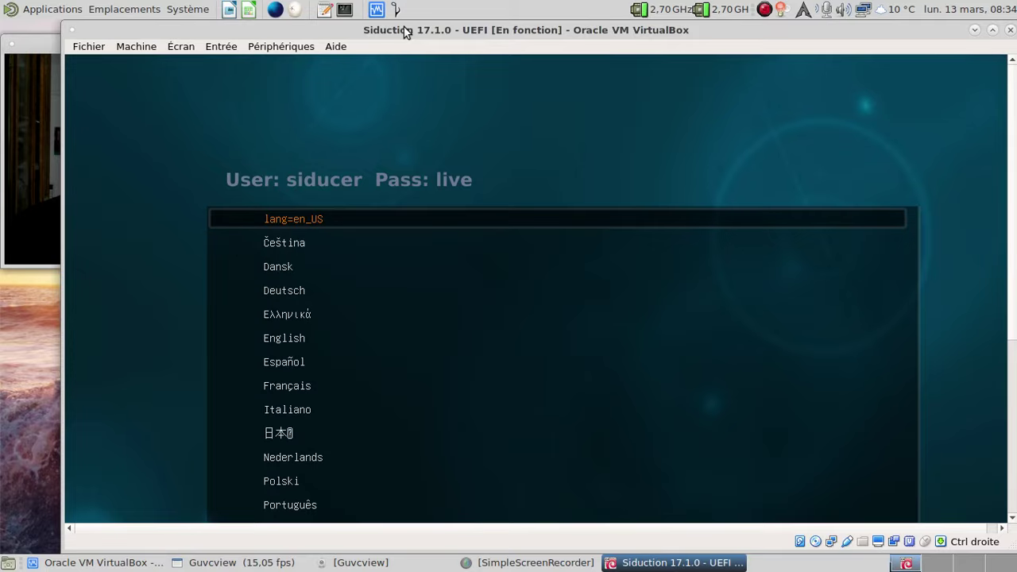
key(Down)
key(Down)
key(Down)
key(Down)
key(Down)
key(Down)
key(Down)
key(Down)
key(Down)
key(Up)
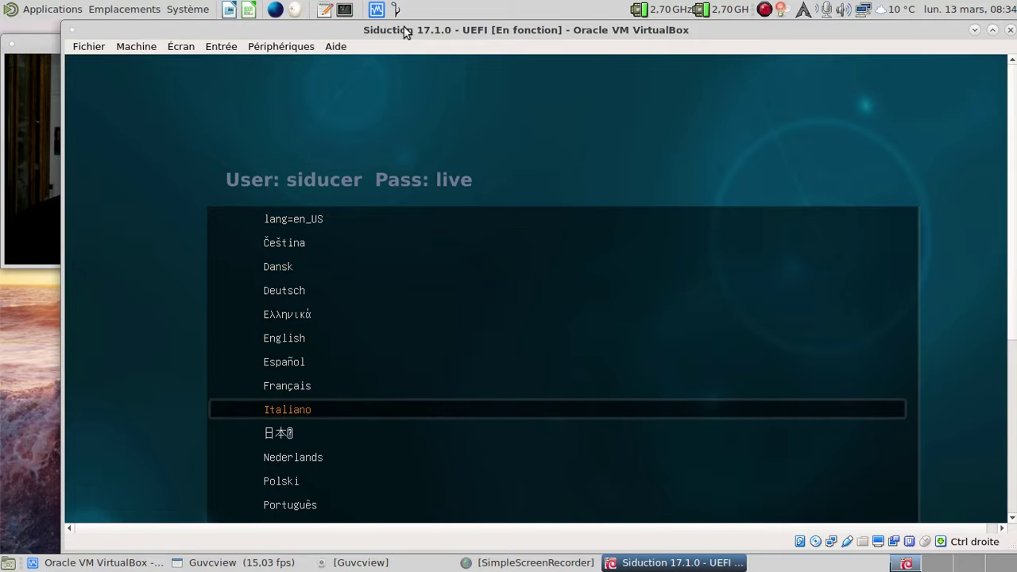
key(Return)
key(Escape)
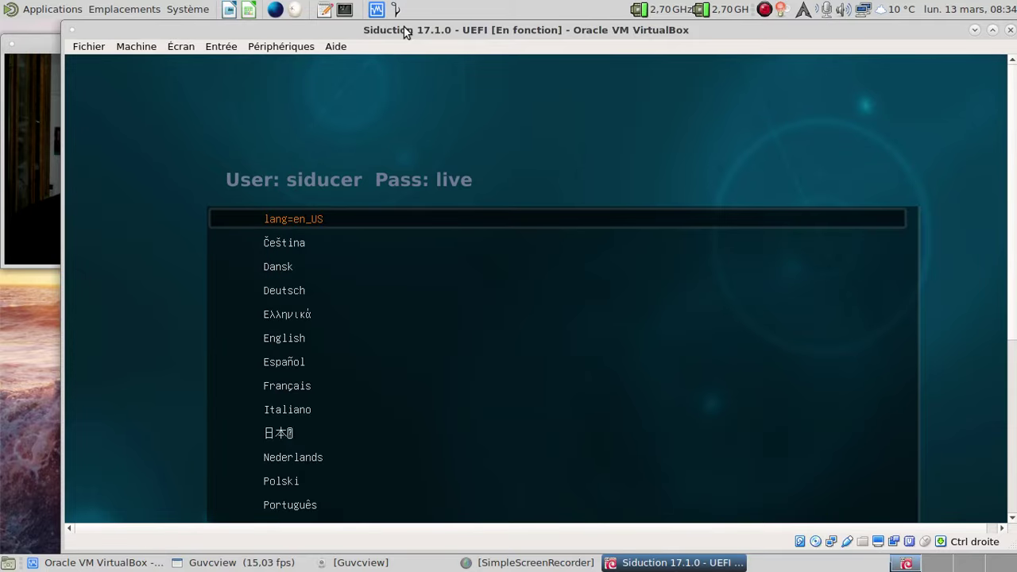
Step: Set the live system's language to Français with the lang=fr_FR variant
key(Down)
key(Down)
key(Down)
key(Down)
key(Down)
key(Down)
key(Down)
key(Down)
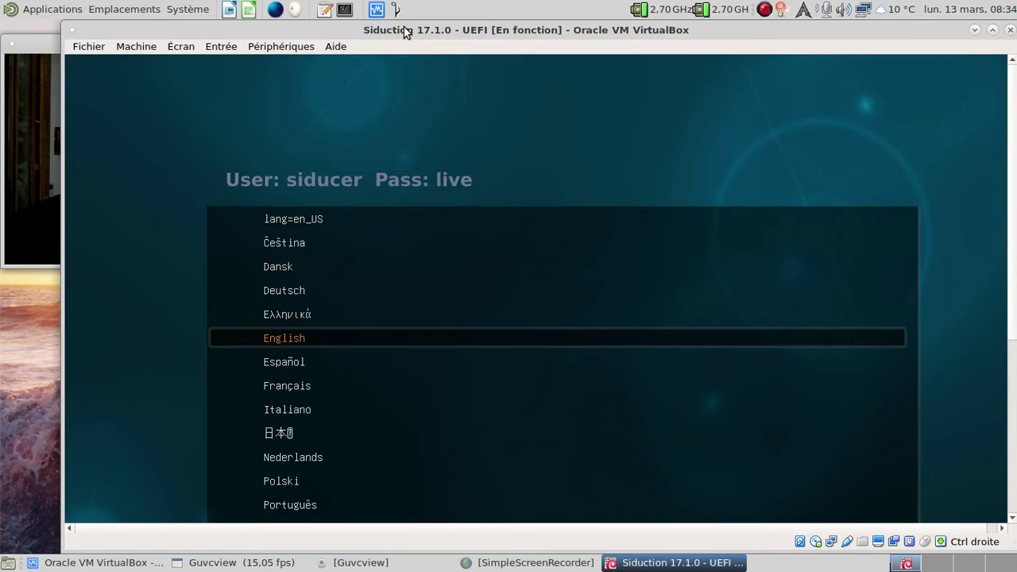
key(Down)
key(Up)
key(Up)
key(Return)
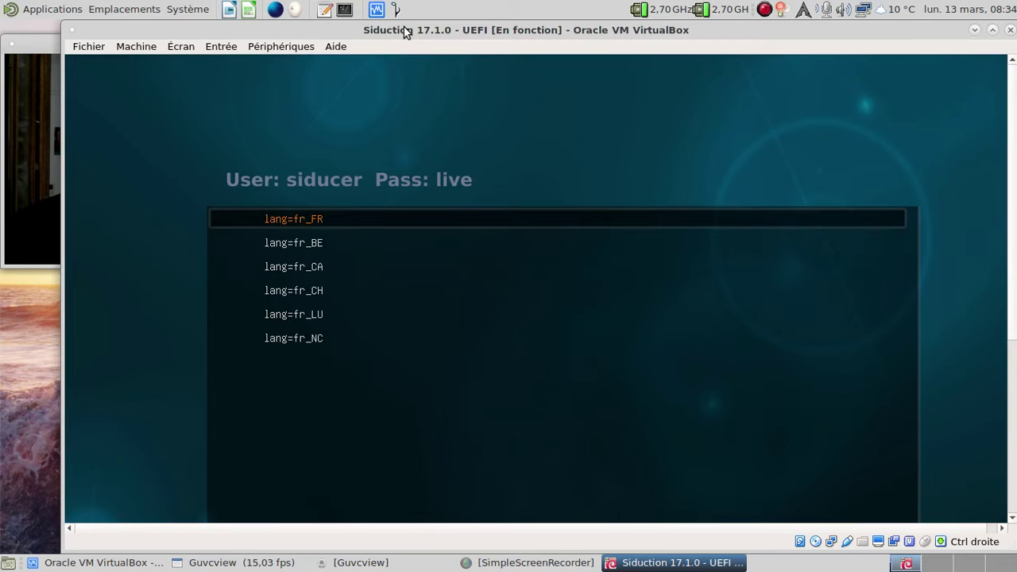
key(Return)
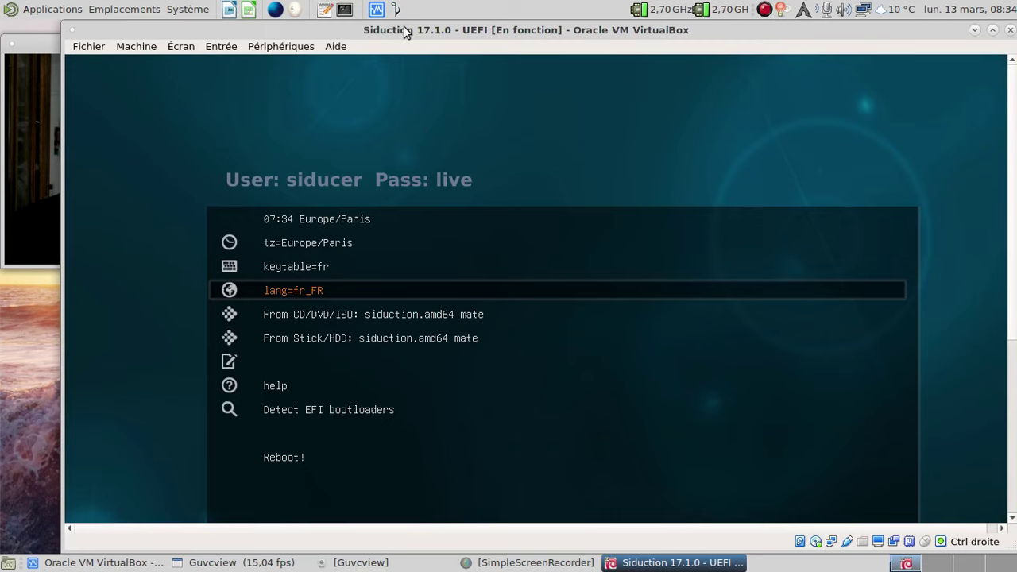
Step: Review the time zone, keyboard, language and boot entries of the live boot menu
key(Up)
key(Up)
key(Up)
key(Down)
key(Down)
key(Down)
key(Down)
key(Down)
key(Up)
key(Up)
key(Up)
key(Up)
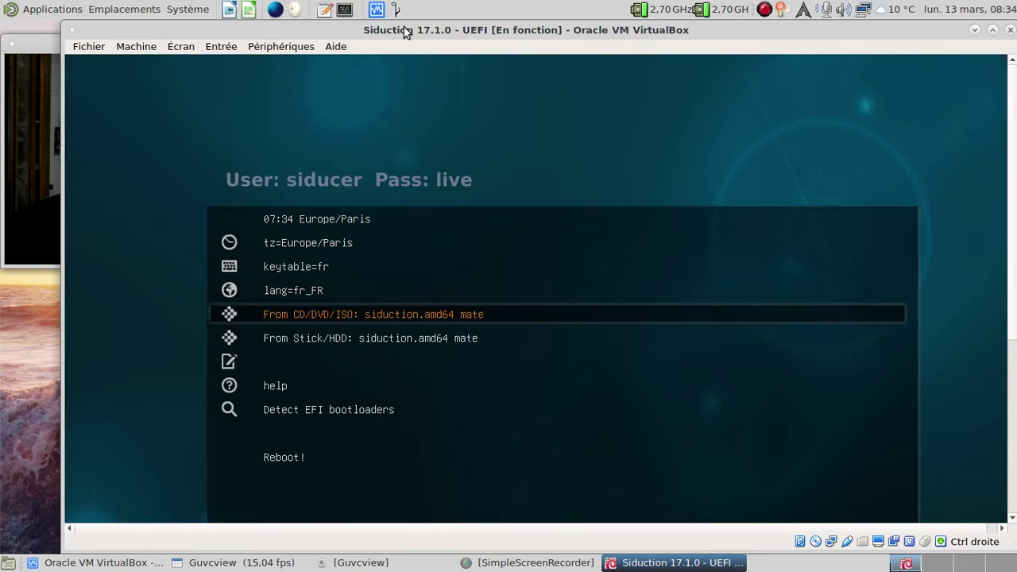
key(Up)
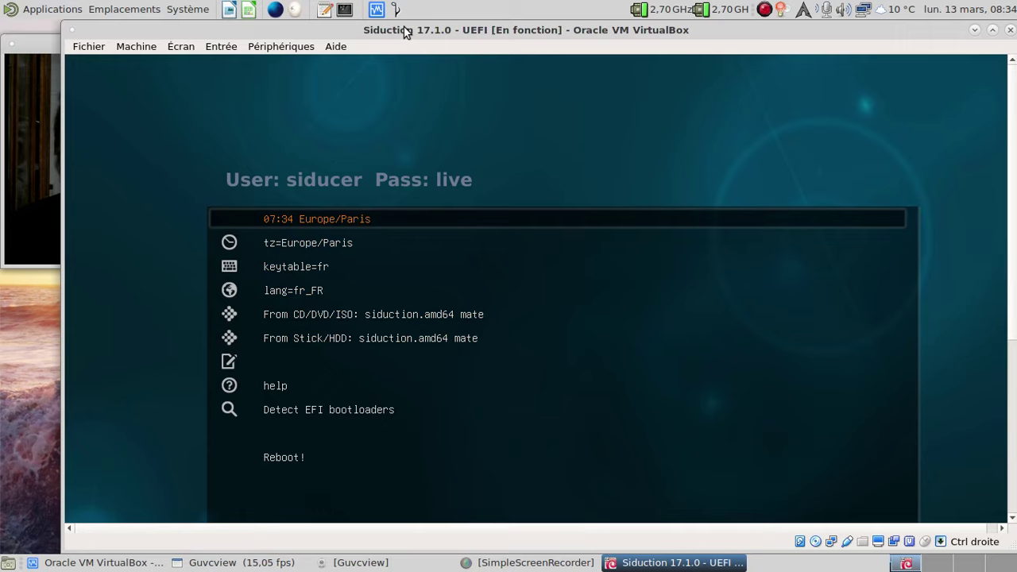
Step: Show the machine in full screen and boot the live system with "From CD/DVD/ISO: siduction.amd64 mate"
key(Control_R+f)
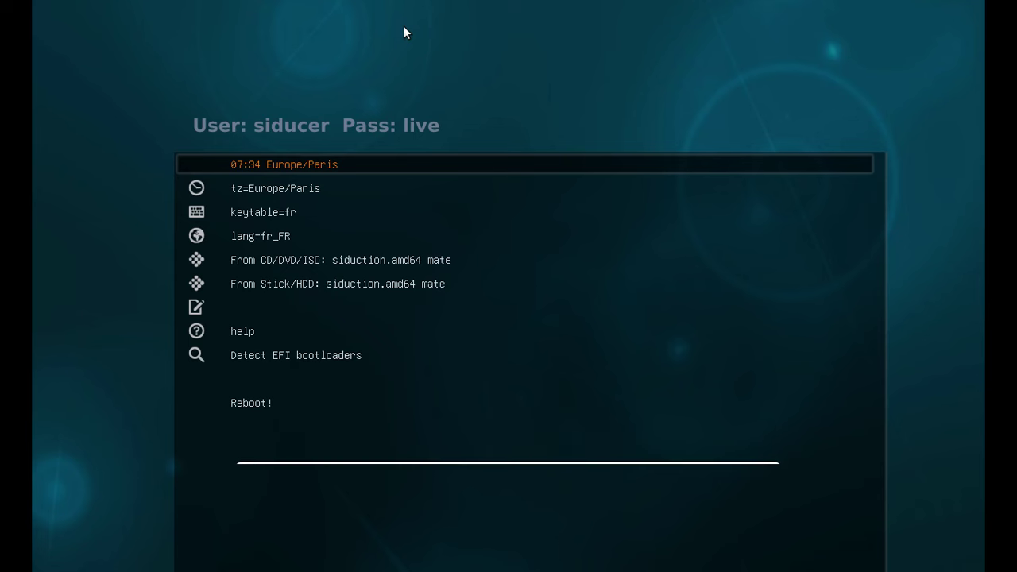
key(Down)
key(Down)
key(Down)
key(Down)
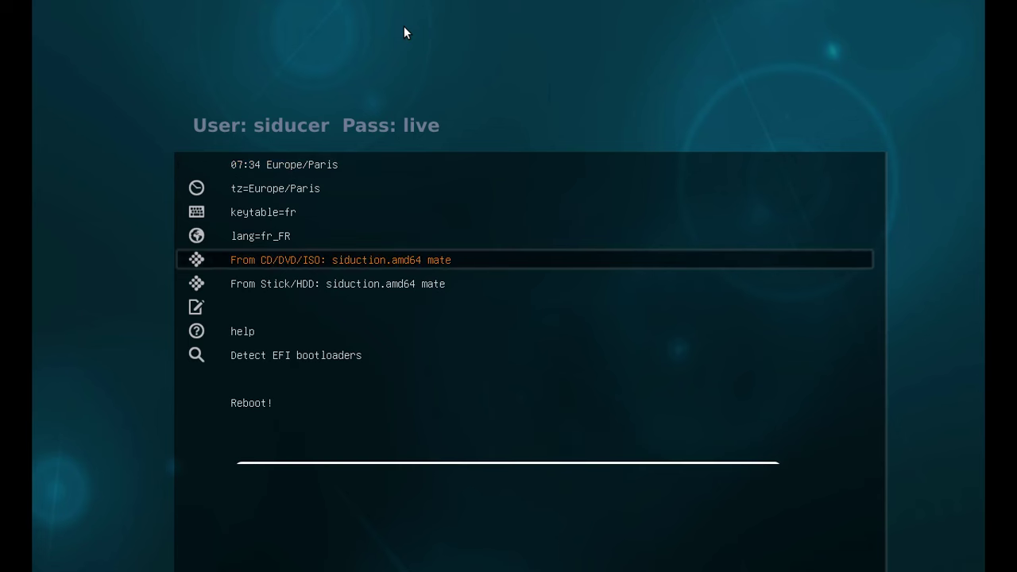
key(Return)
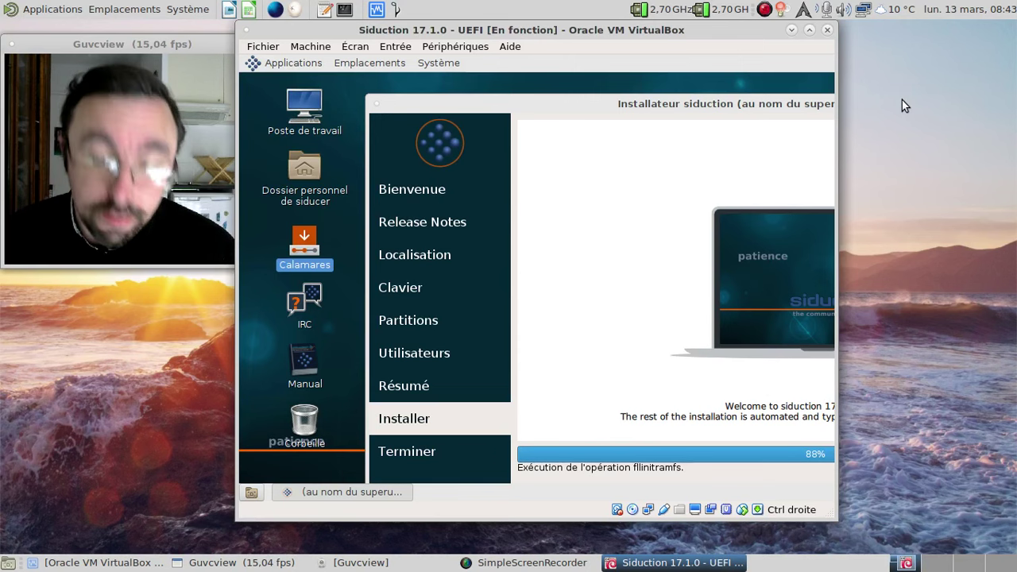
Step: Show the running machine in full screen to follow the end of the siduction installation
key(ctrl+f)
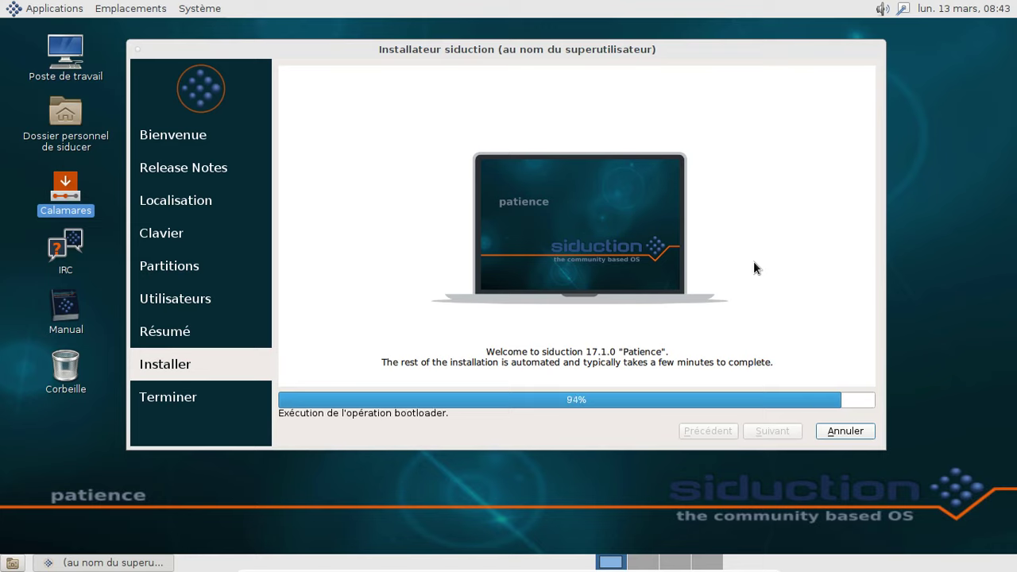
click(97, 183)
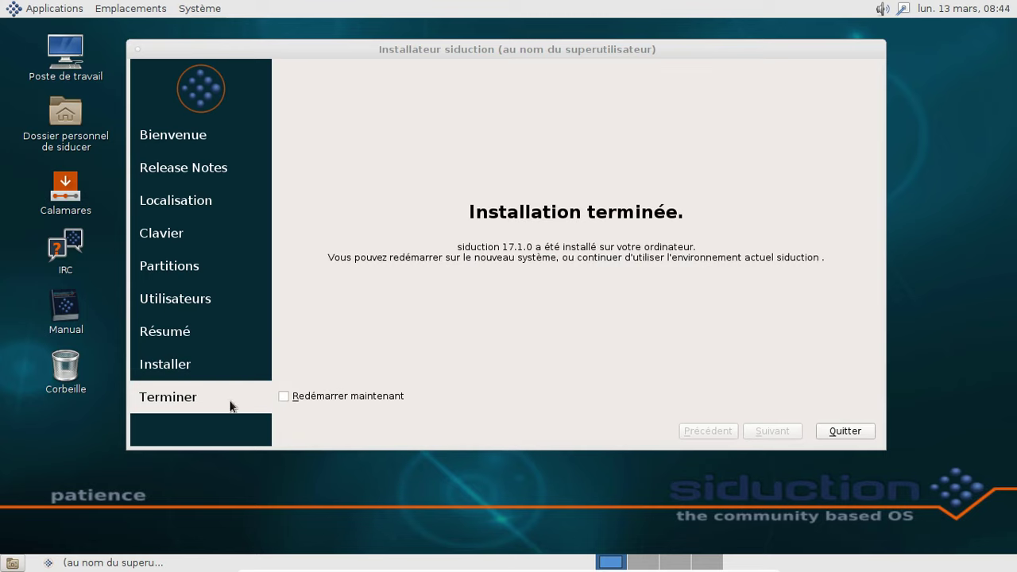
Step: Try to eject siduction-17.1.0-patience-mate-amd64-201703051854.iso from the machine's optical drive
mouse_move(430, 569)
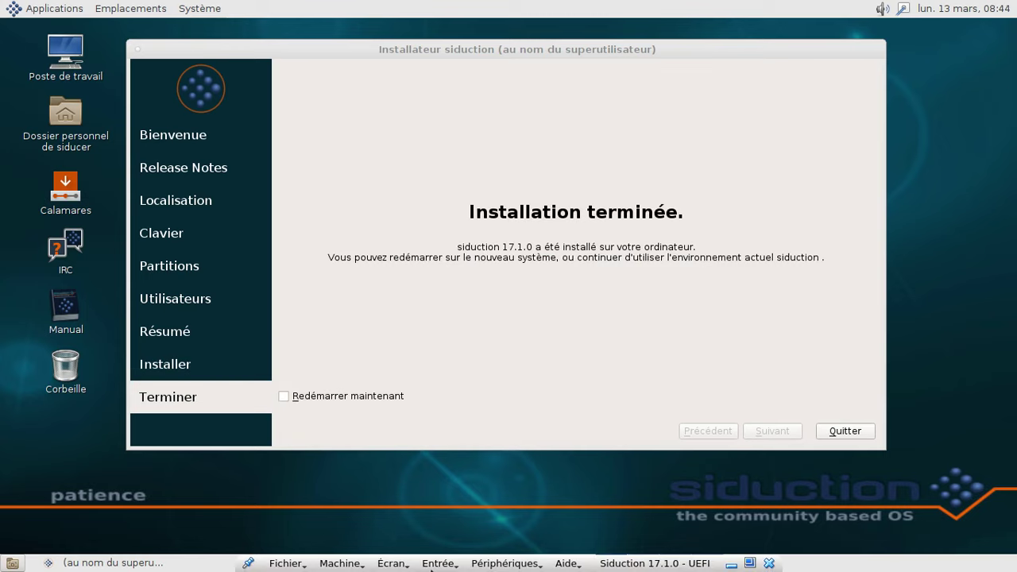
click(505, 563)
mouse_move(510, 427)
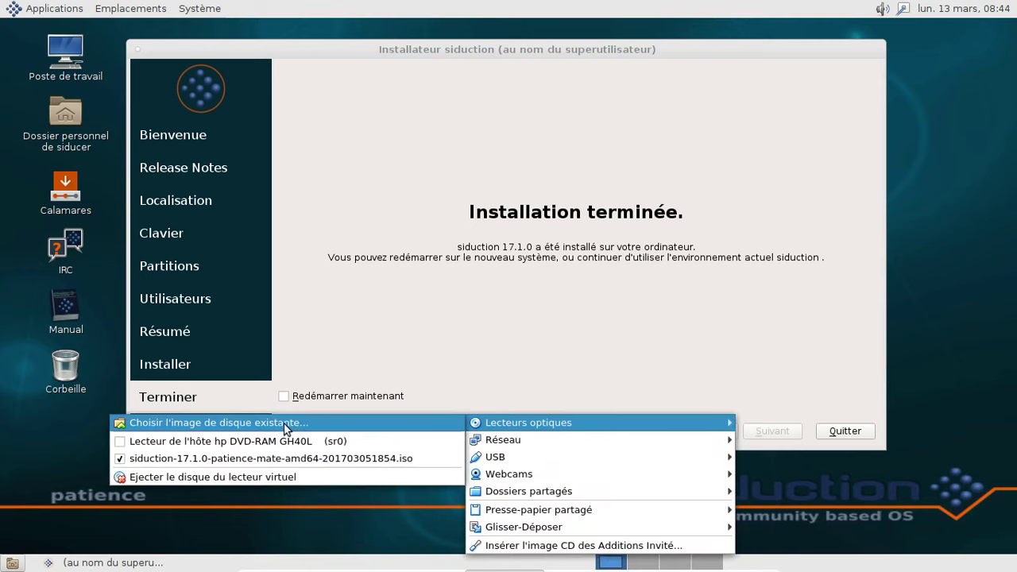
click(267, 458)
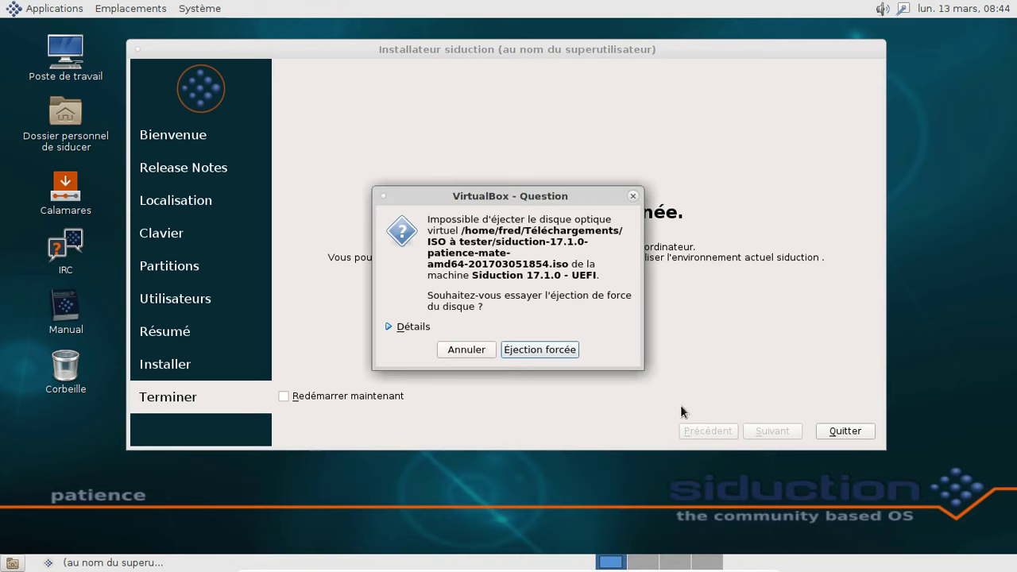
click(481, 351)
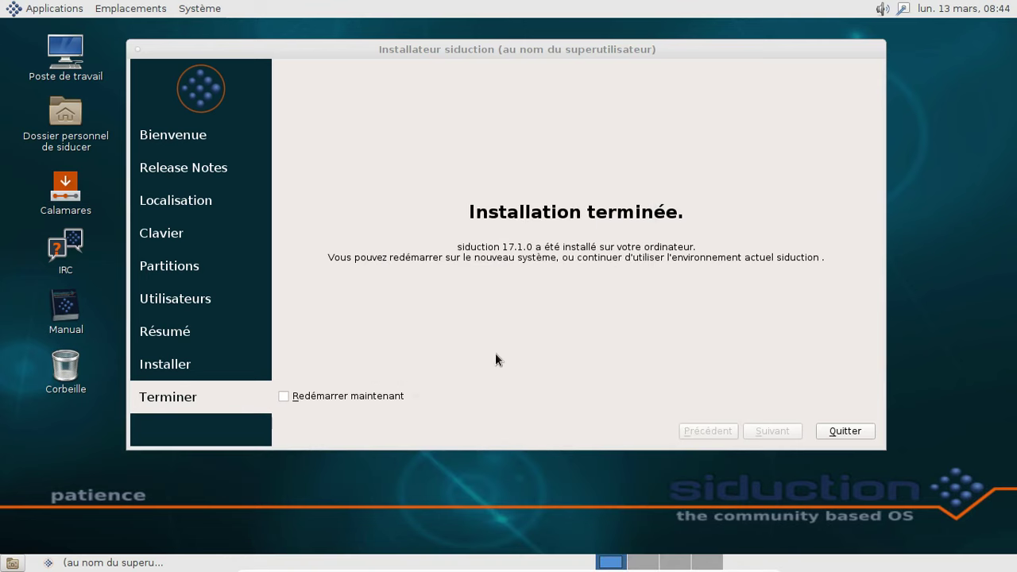
Step: Quit the finished installer with an immediate restart, and force-eject the siduction ISO from the optical drive during the reboot
click(344, 395)
click(830, 436)
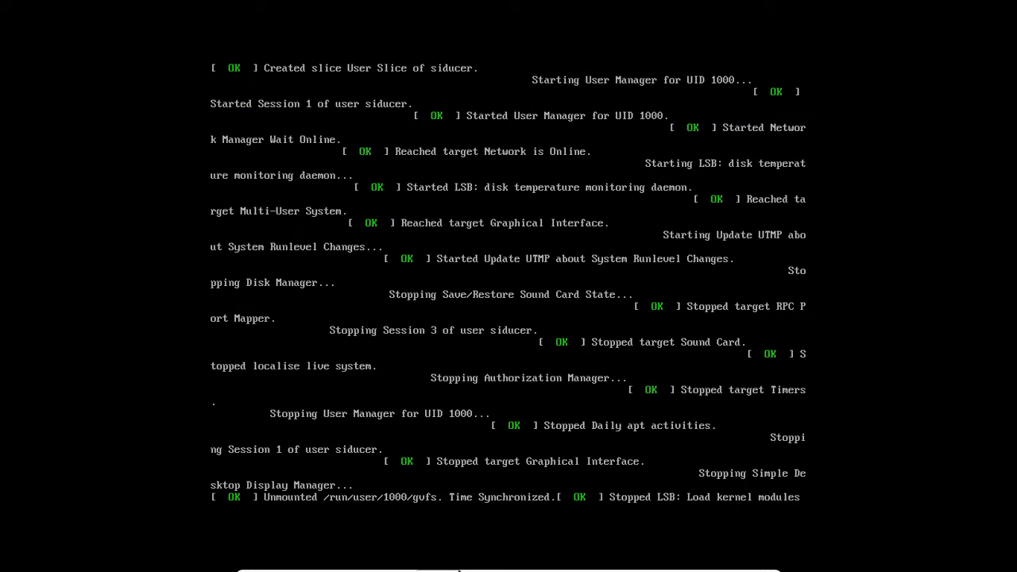
click(504, 563)
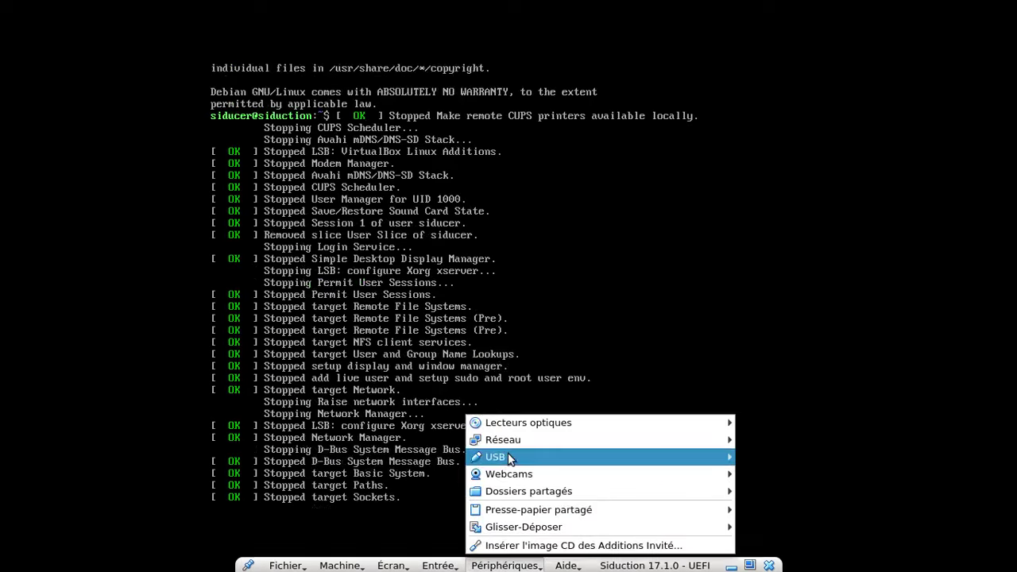
mouse_move(505, 439)
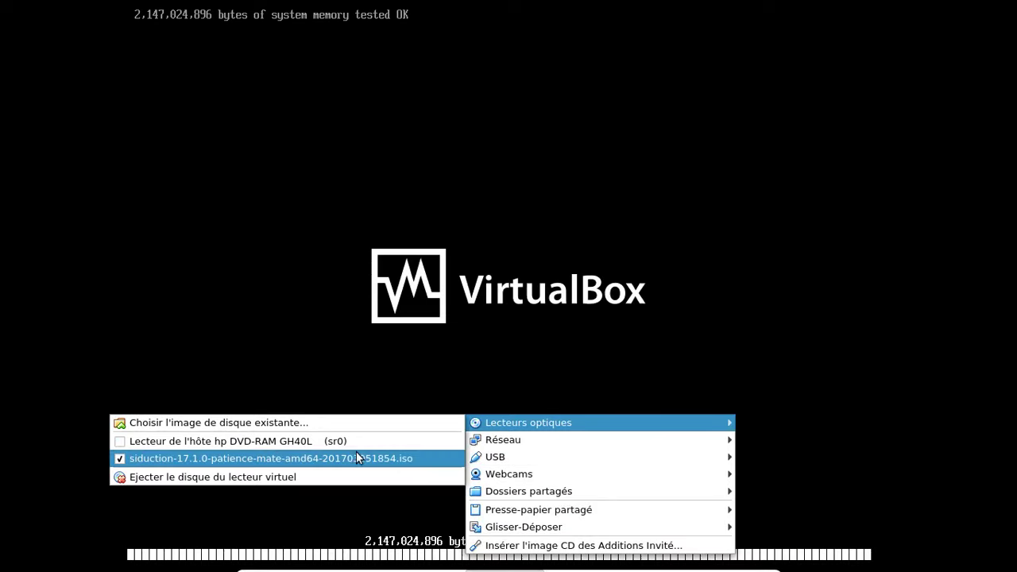
click(356, 461)
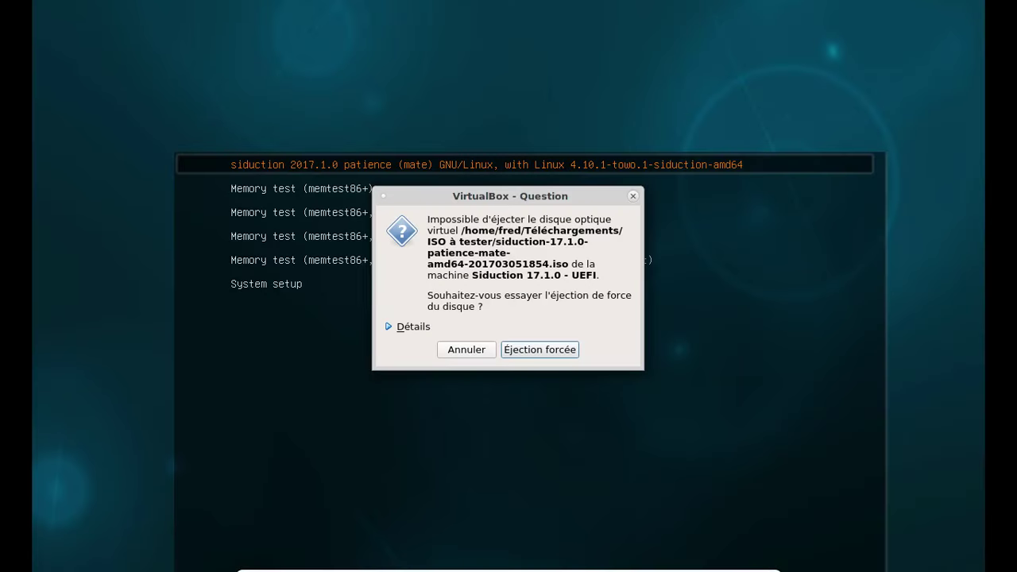
click(535, 350)
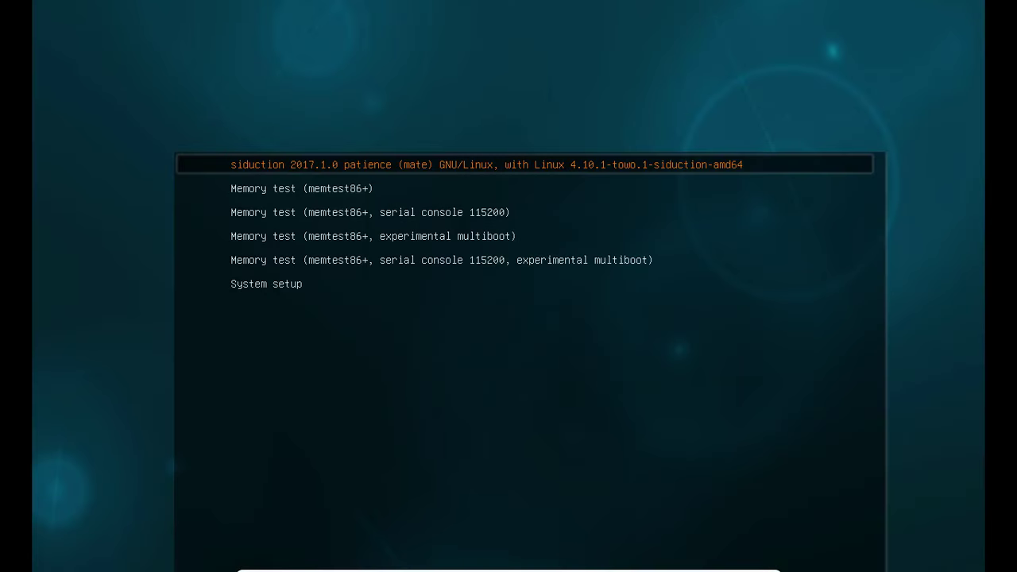
Step: Boot the installed siduction 2017.1.0 patience (mate) entry and log in with the account's username and password
key(Return)
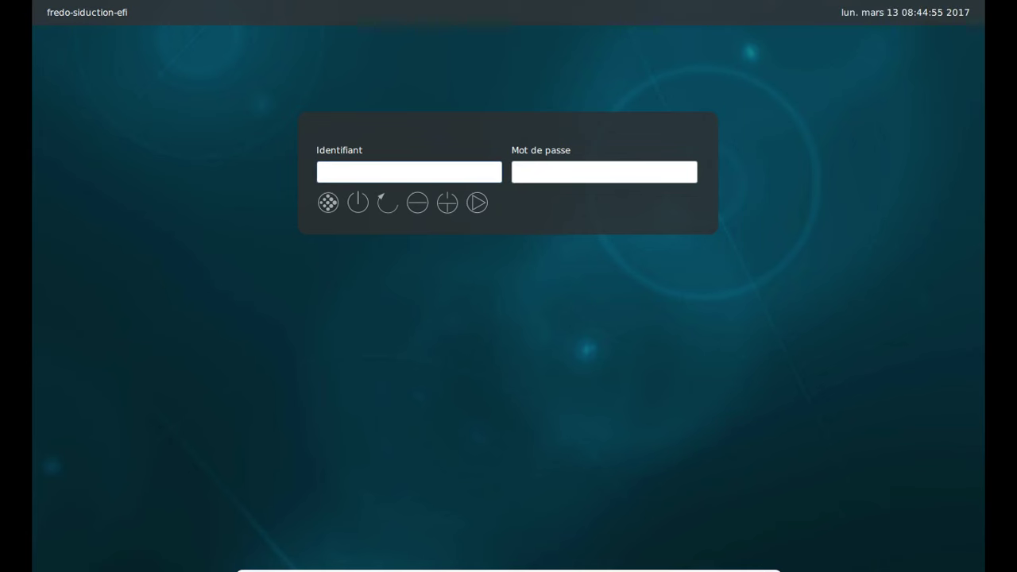
text(fred)
key(Tab)
text(*********)
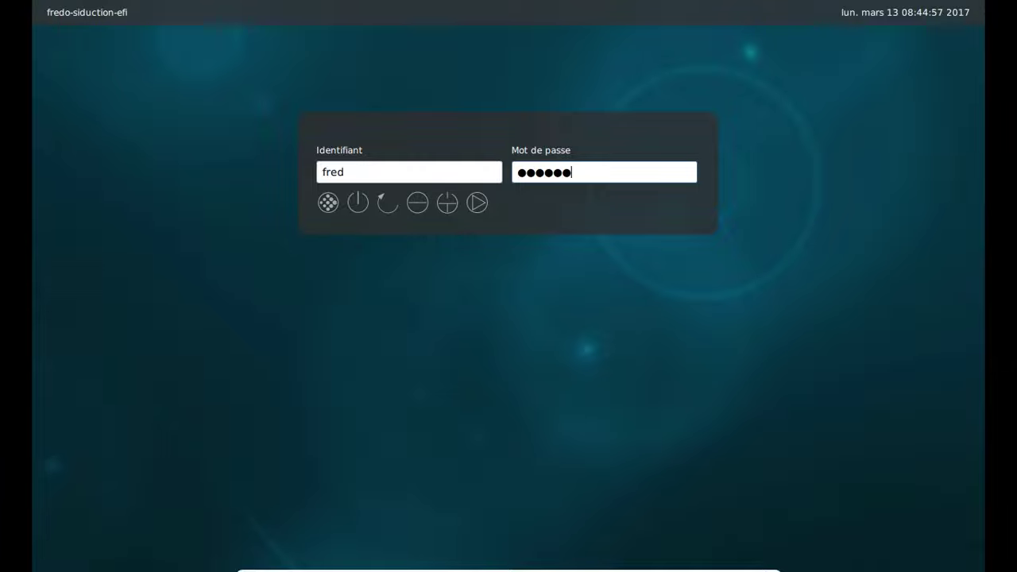
key(Return)
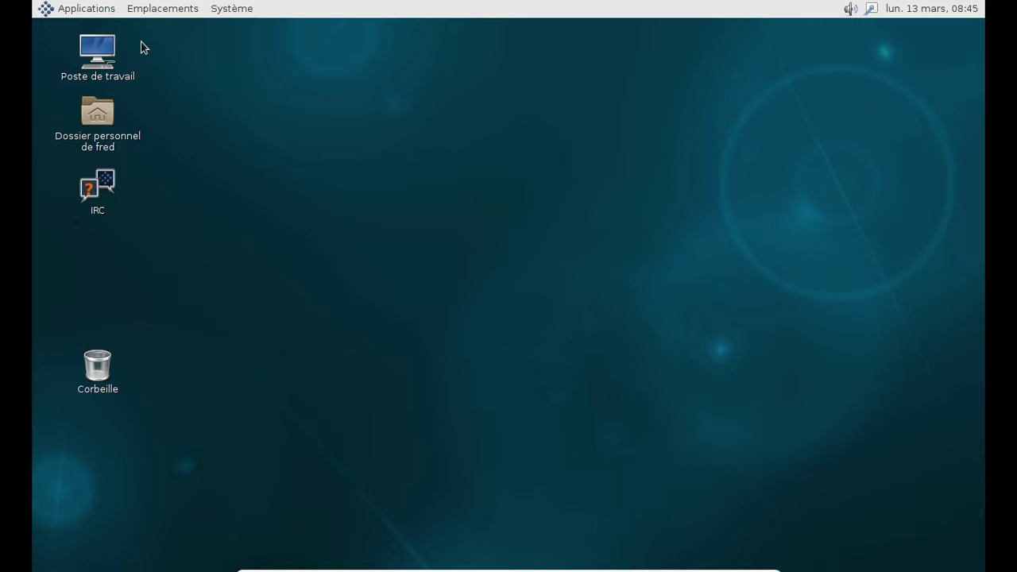
Step: Shut down the installed siduction system from its MATE desktop
click(235, 9)
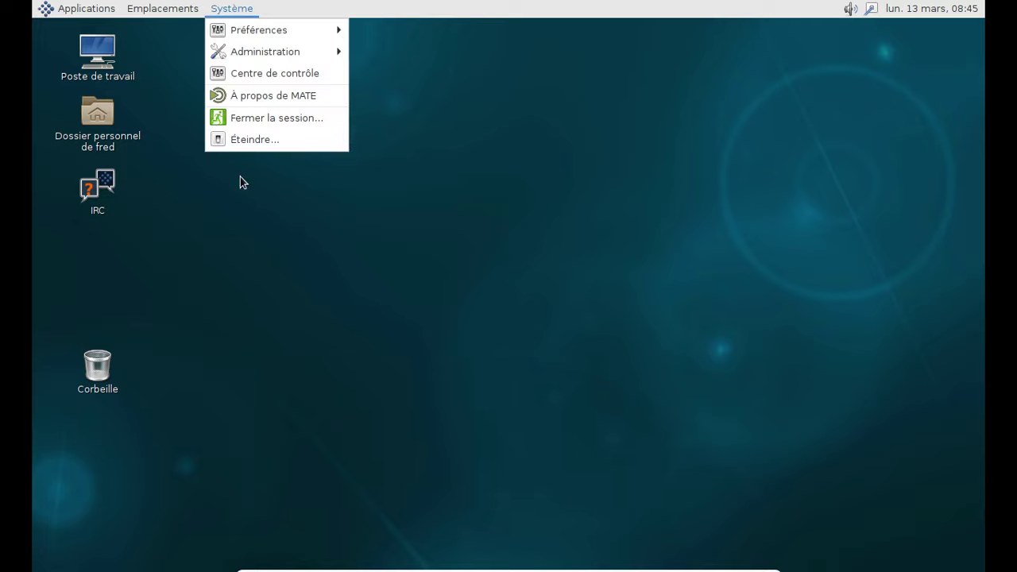
click(240, 140)
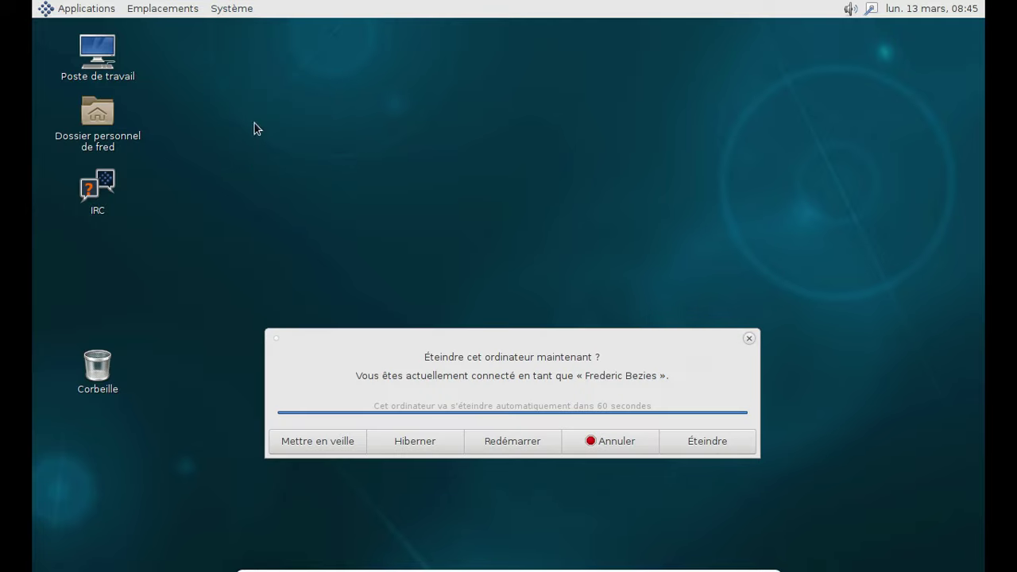
click(719, 436)
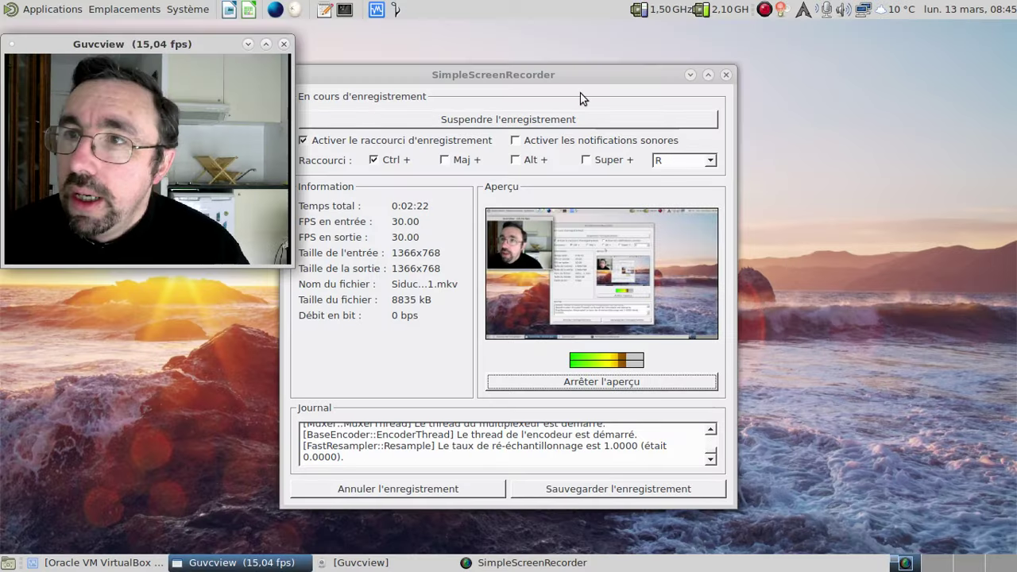
Step: Start the Siduction 17.1.0 virtual machine, boot its siduction 2017.1.0 patience (mate) entry and show it in full screen
click(686, 76)
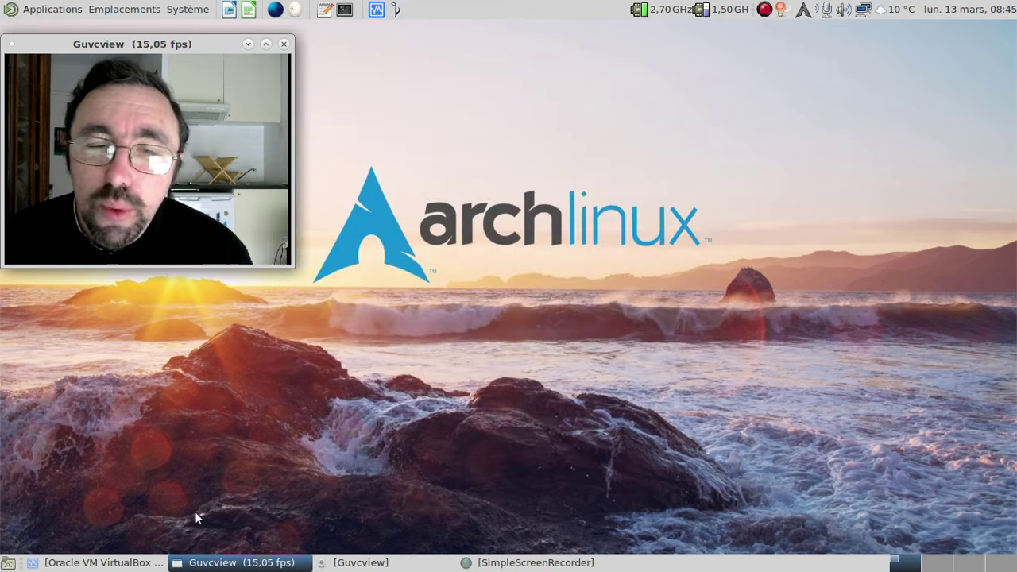
click(95, 562)
click(454, 162)
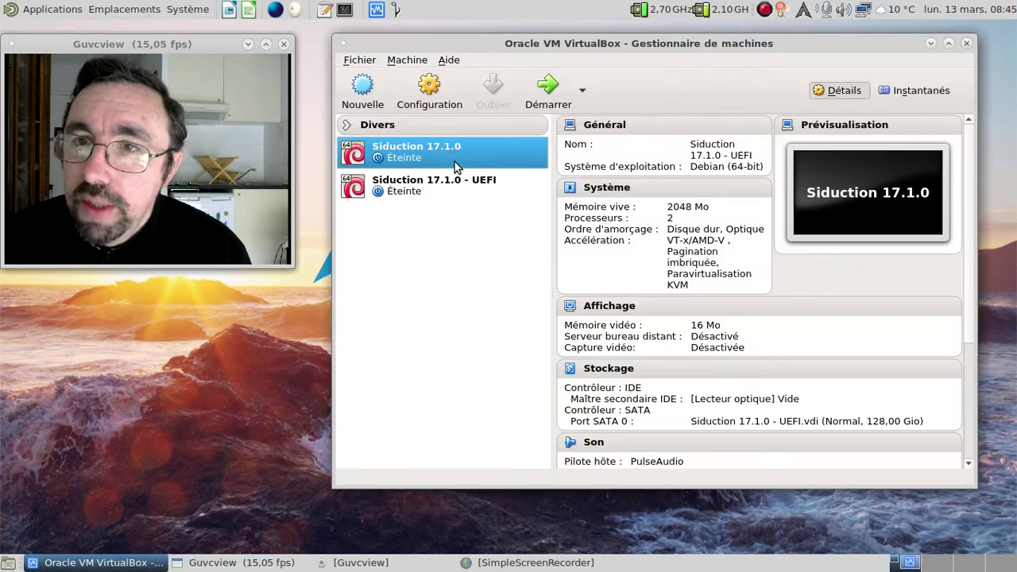
click(535, 100)
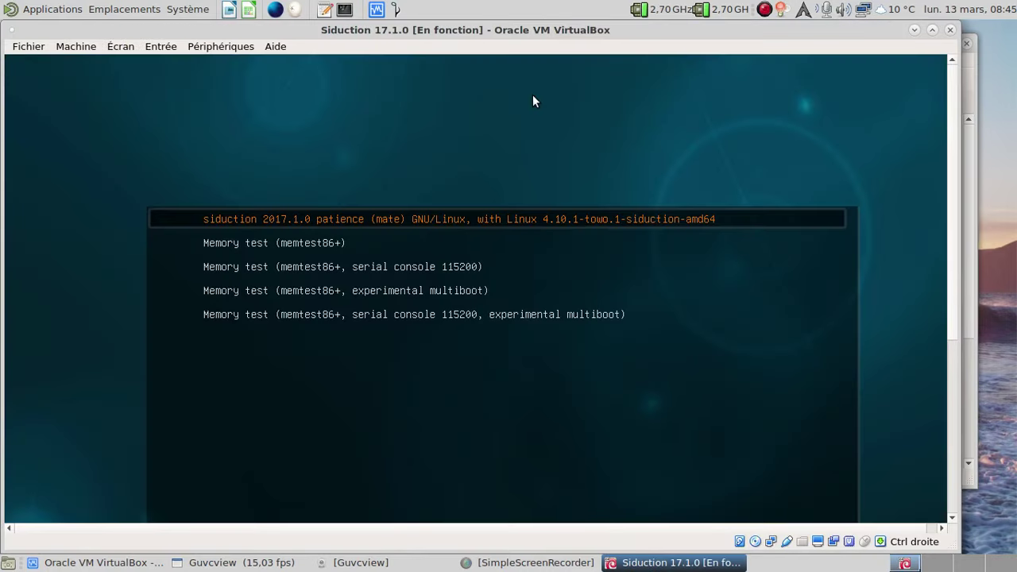
key(Return)
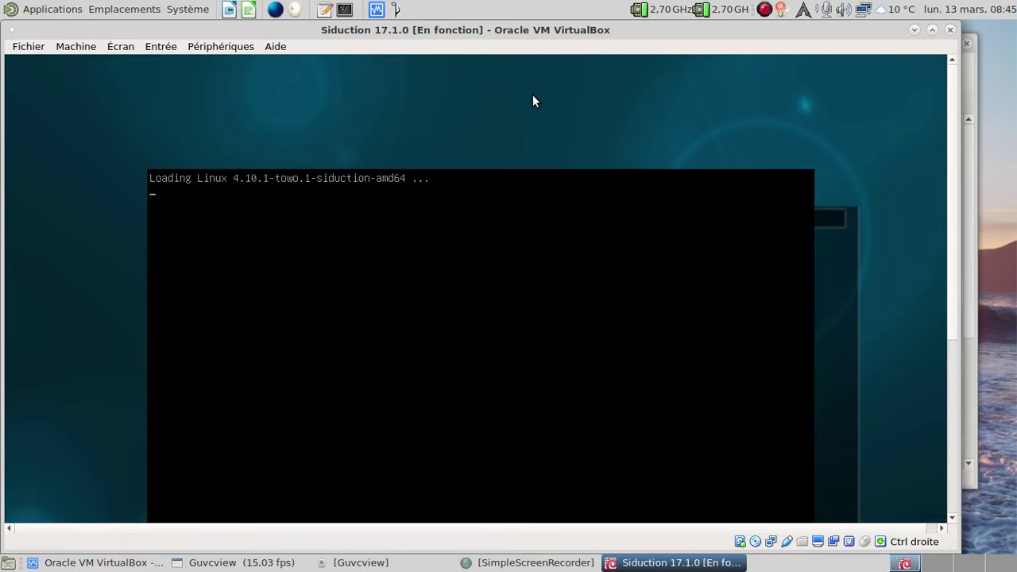
key(Control_R+f)
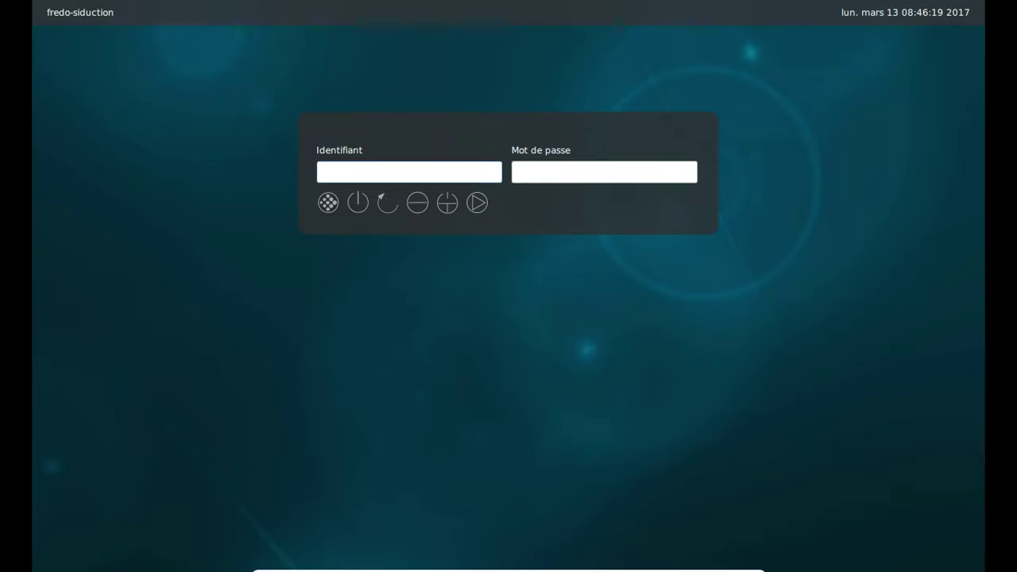
Step: Log in to the non-UEFI siduction system with the account's username and password
text(fred)
key(Tab)
text(********)
key(Return)
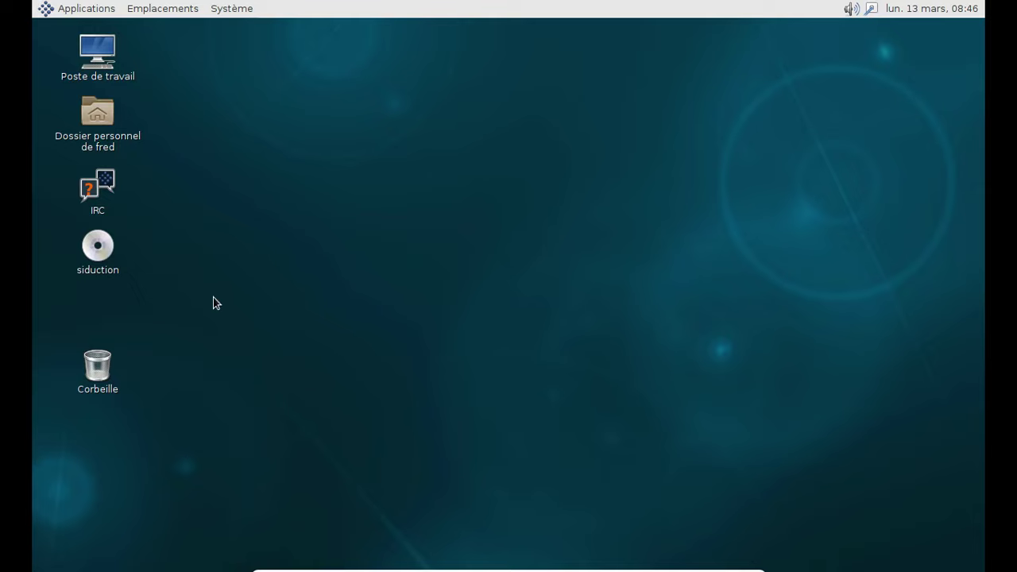
Step: Add a new panel to the MATE desktop and set its orientation to "En bas"
right_click(307, 8)
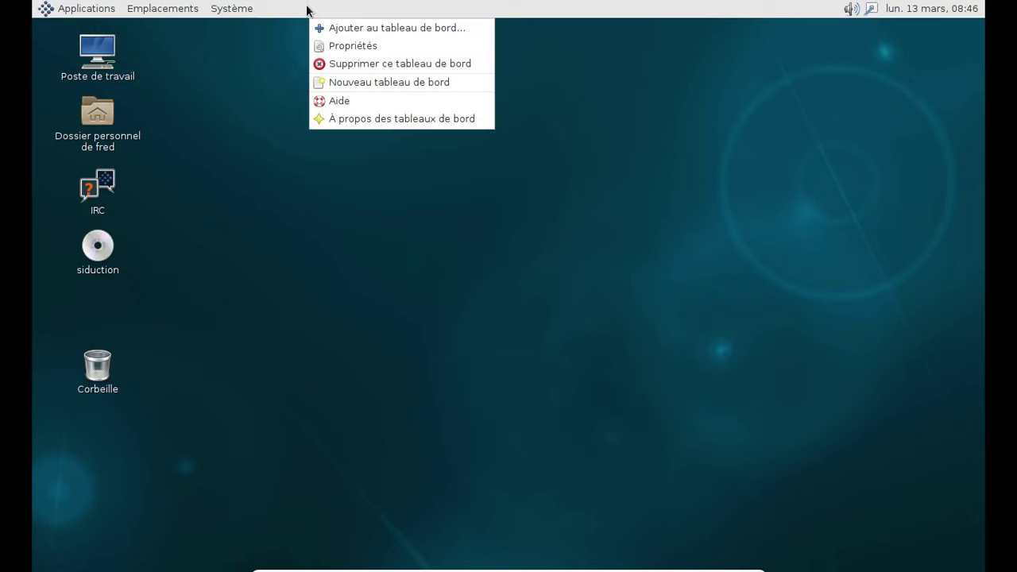
click(347, 86)
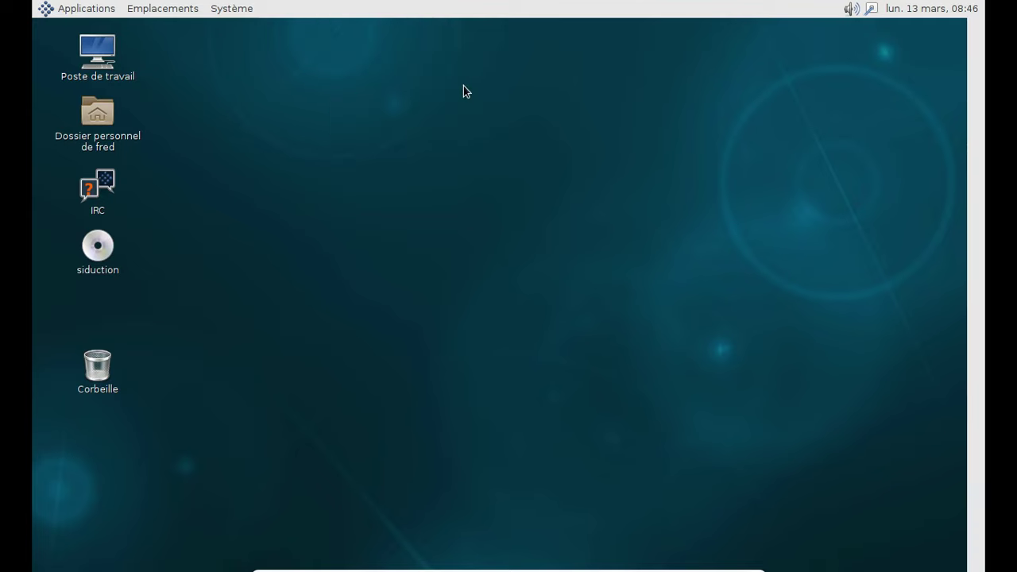
right_click(980, 72)
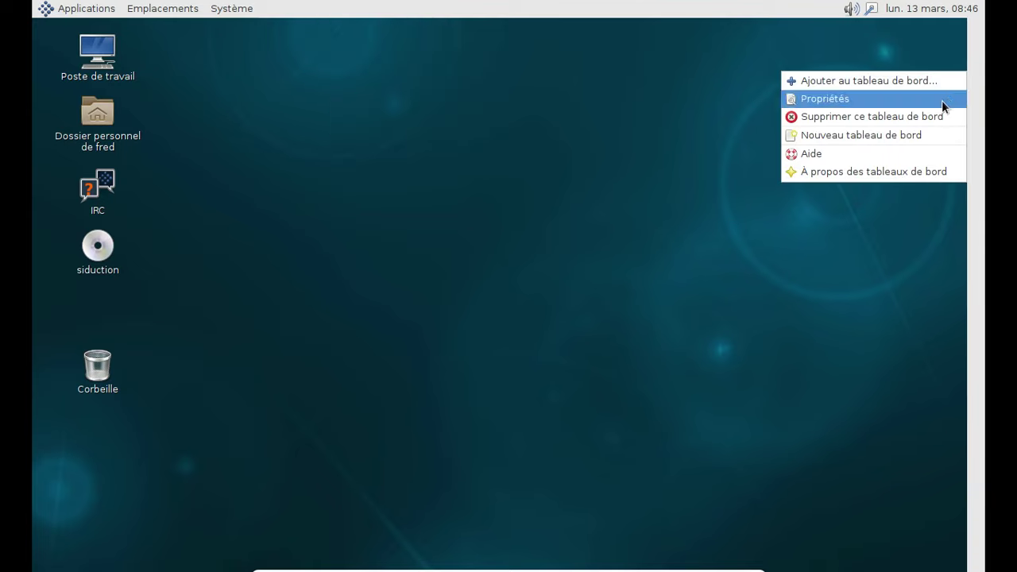
click(882, 98)
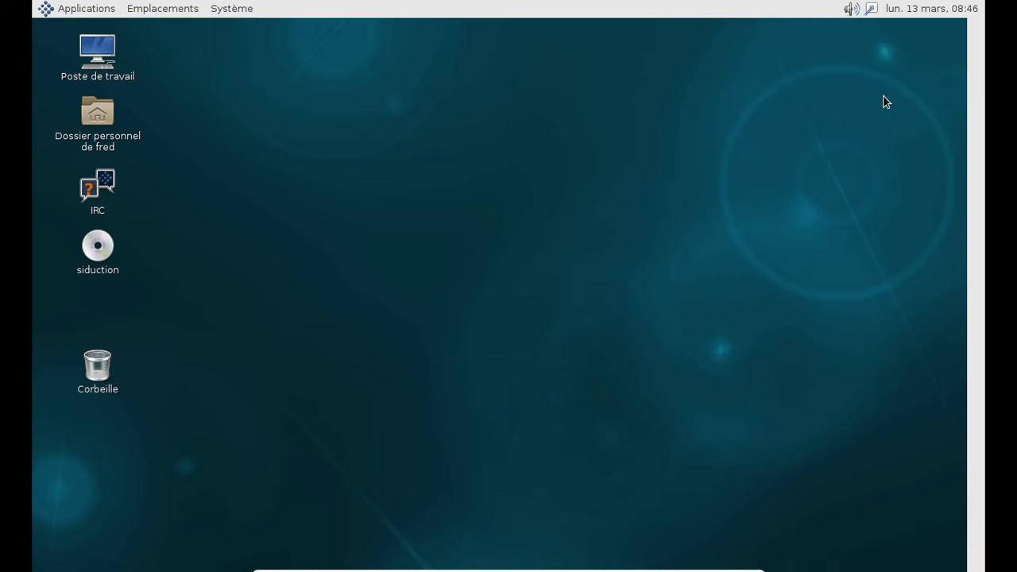
click(541, 332)
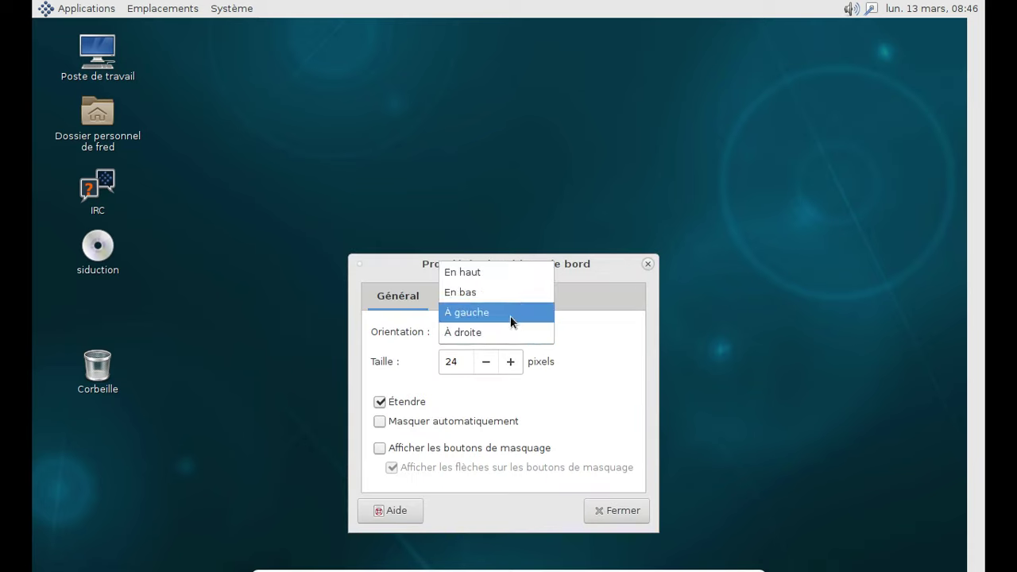
click(507, 292)
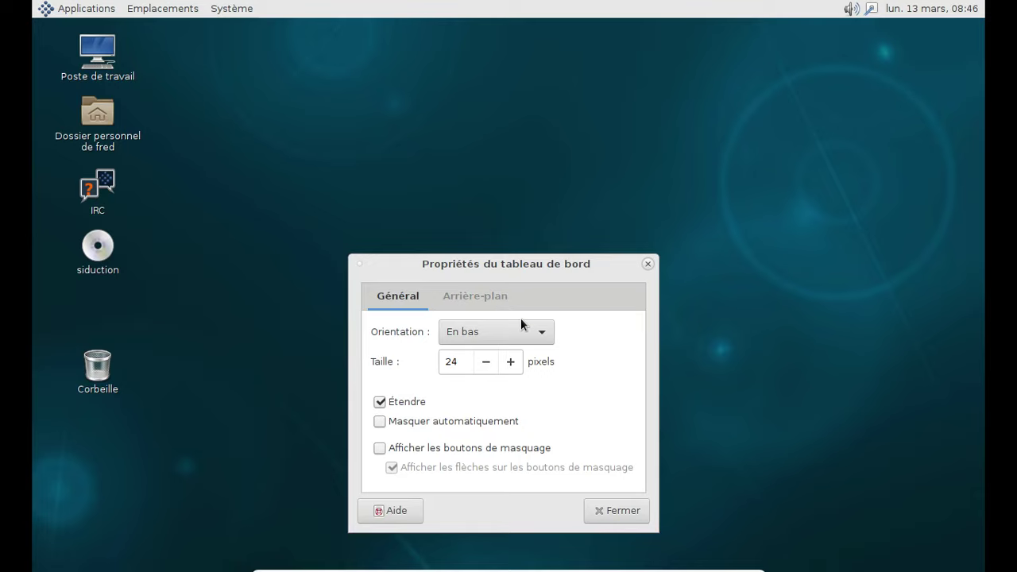
click(604, 513)
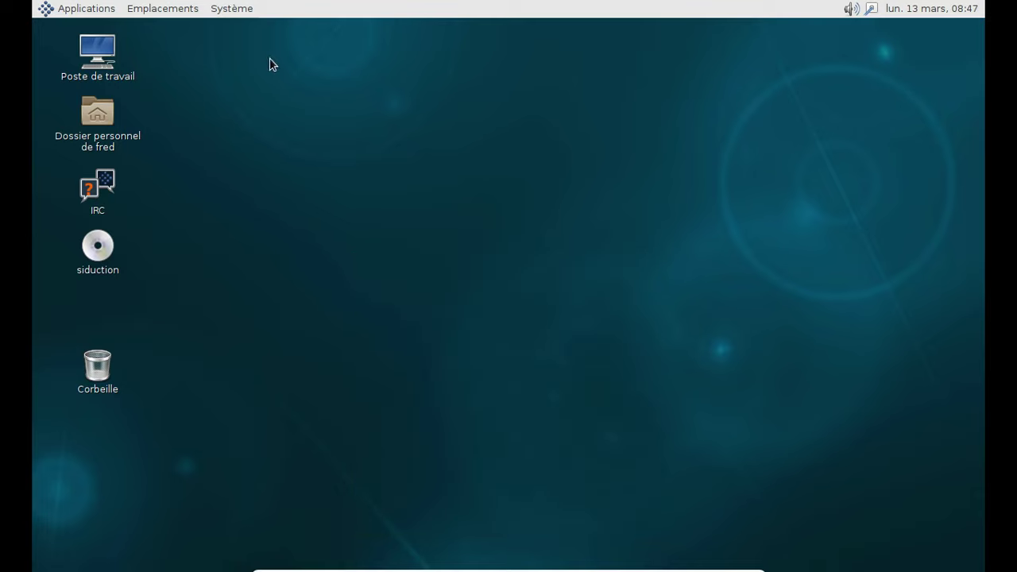
Step: Examine the available screen resolutions in the display preferences, leaving the settings as they are
click(239, 16)
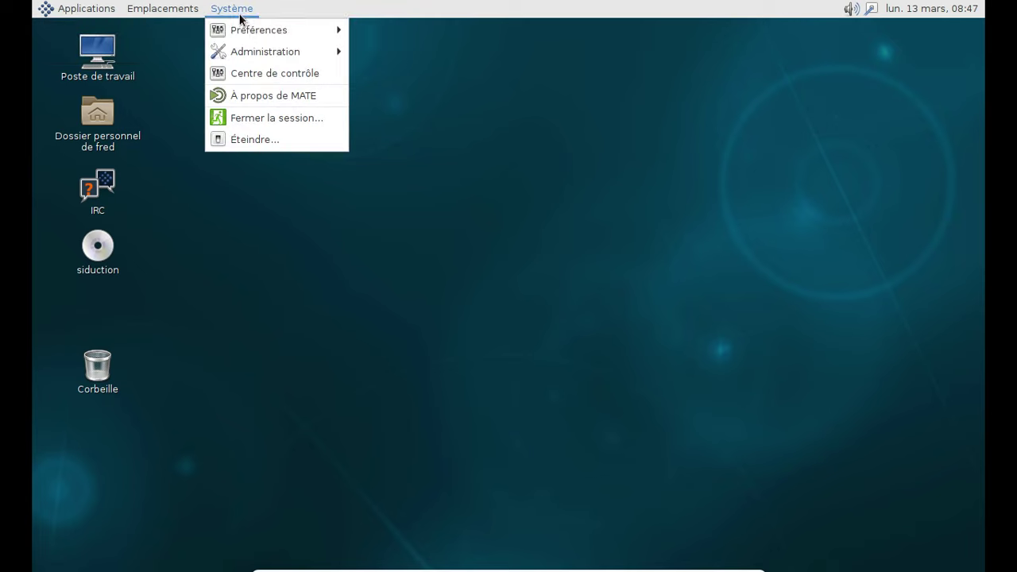
mouse_move(246, 30)
mouse_move(420, 80)
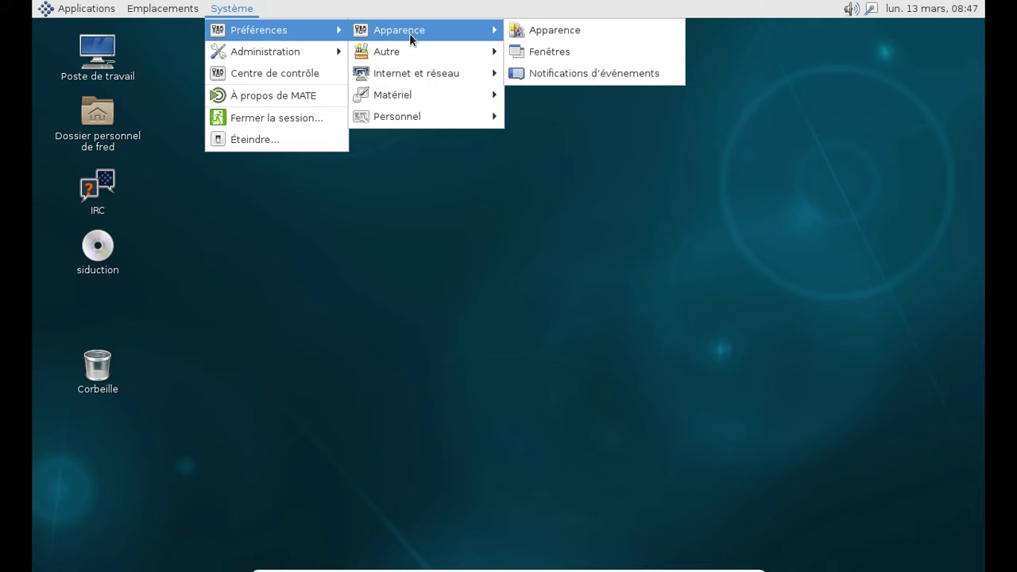
click(568, 95)
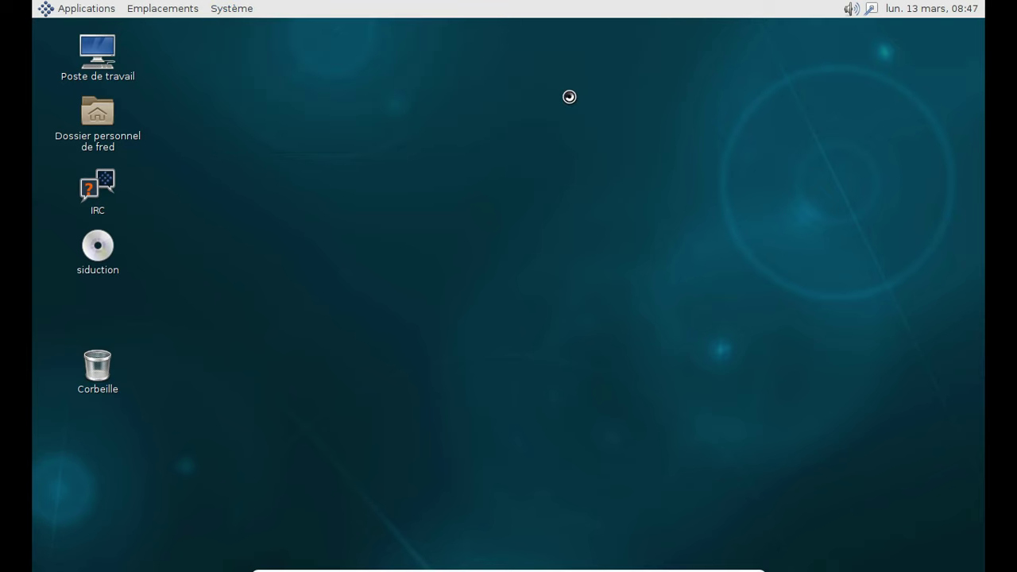
click(757, 333)
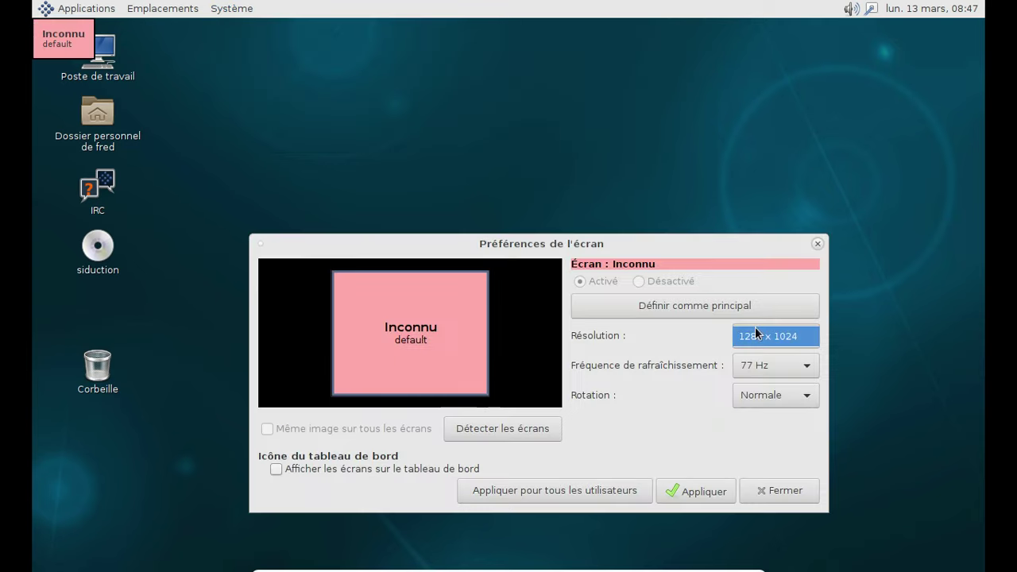
click(768, 338)
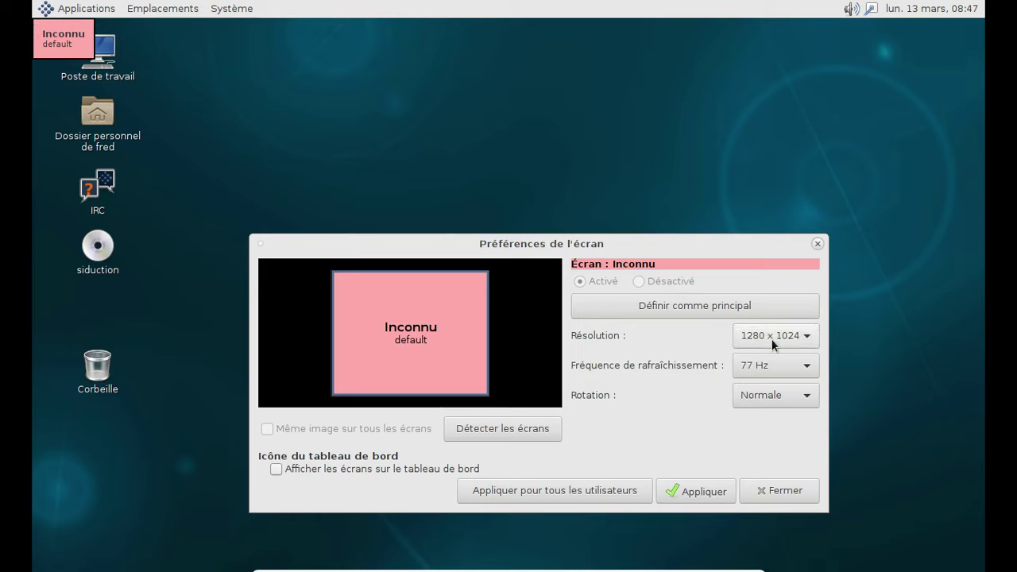
click(771, 339)
click(765, 334)
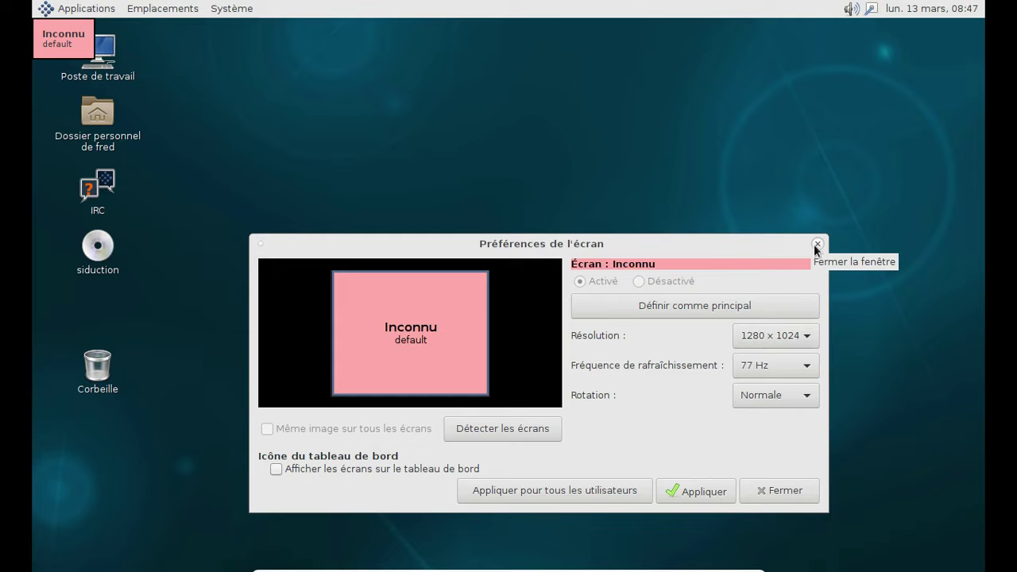
click(771, 490)
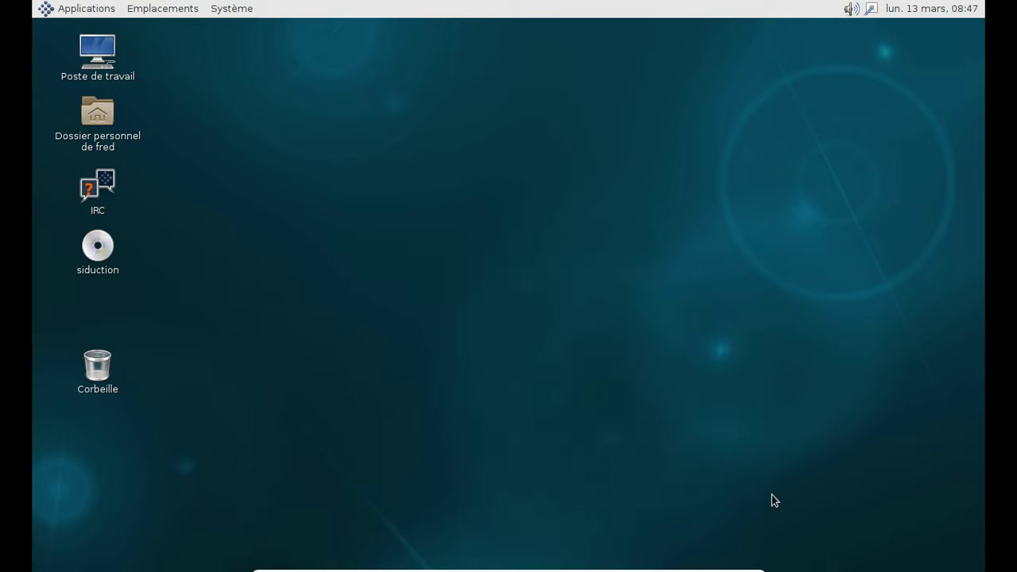
Step: Try to change the screen resolution from a MATE terminal with "xrandr -s 1366"
click(82, 11)
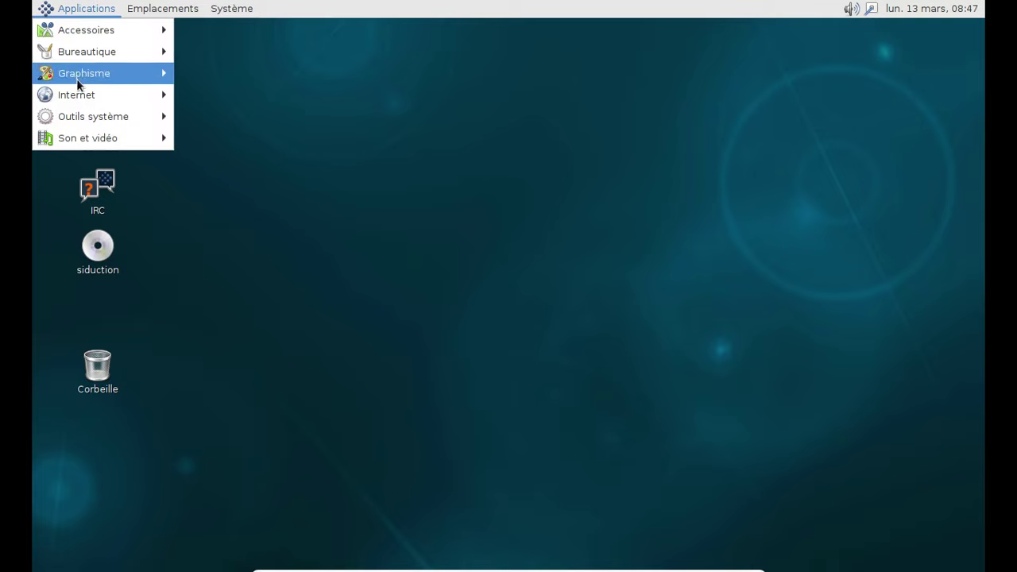
mouse_move(90, 119)
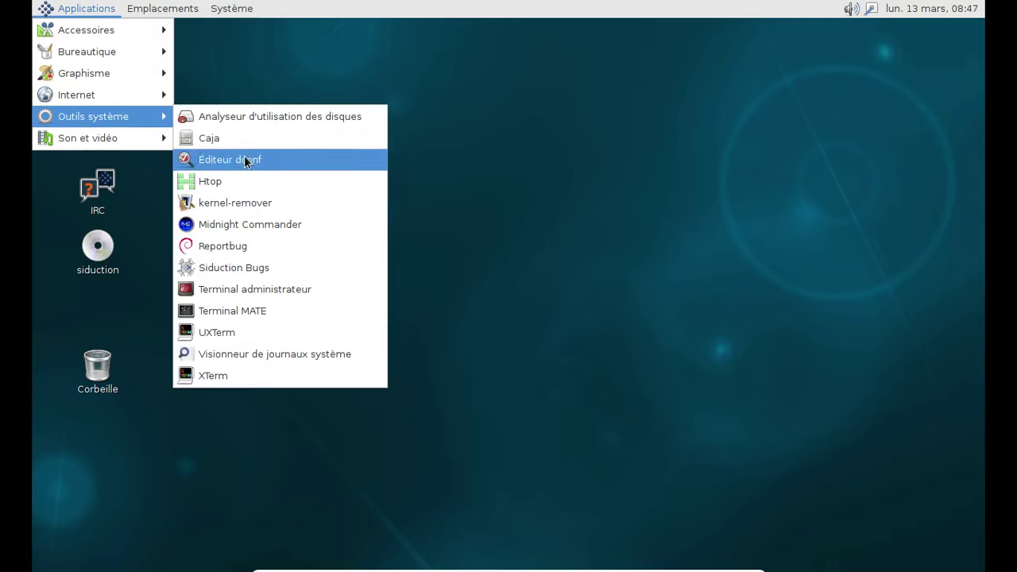
click(252, 310)
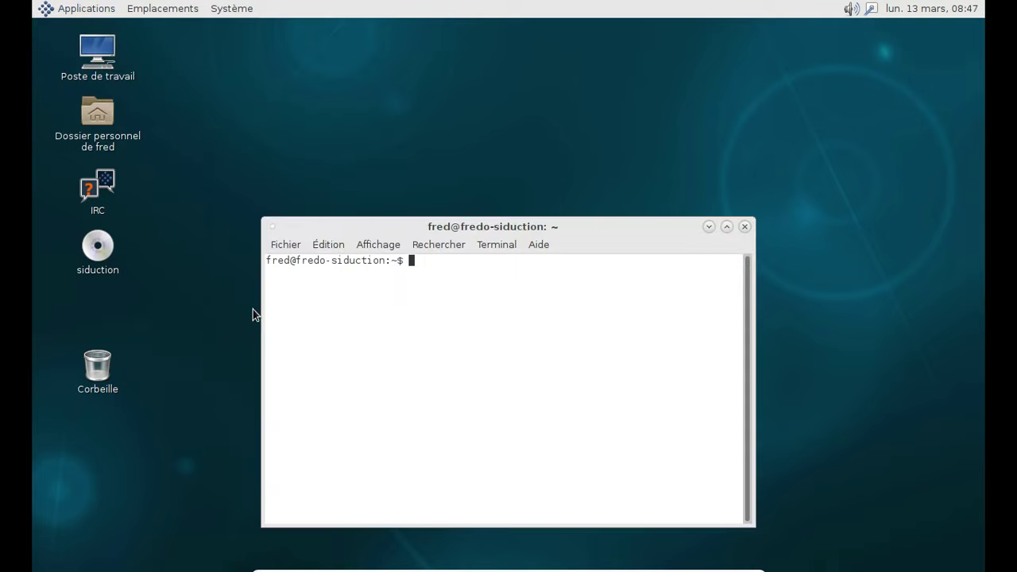
text(xrandr -s 1366)
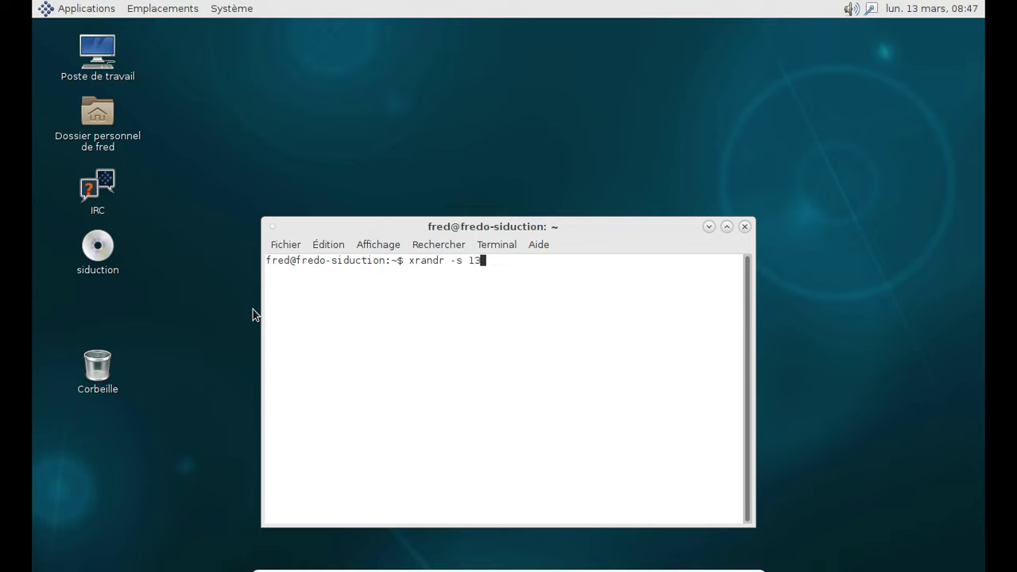
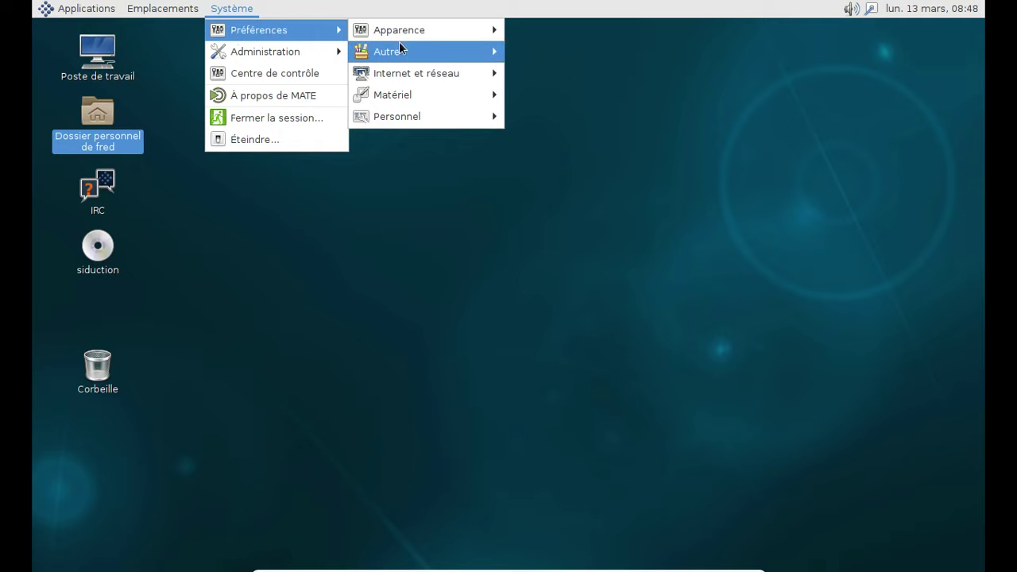
Step: View the MATE desktop's version information and close it
mouse_move(402, 47)
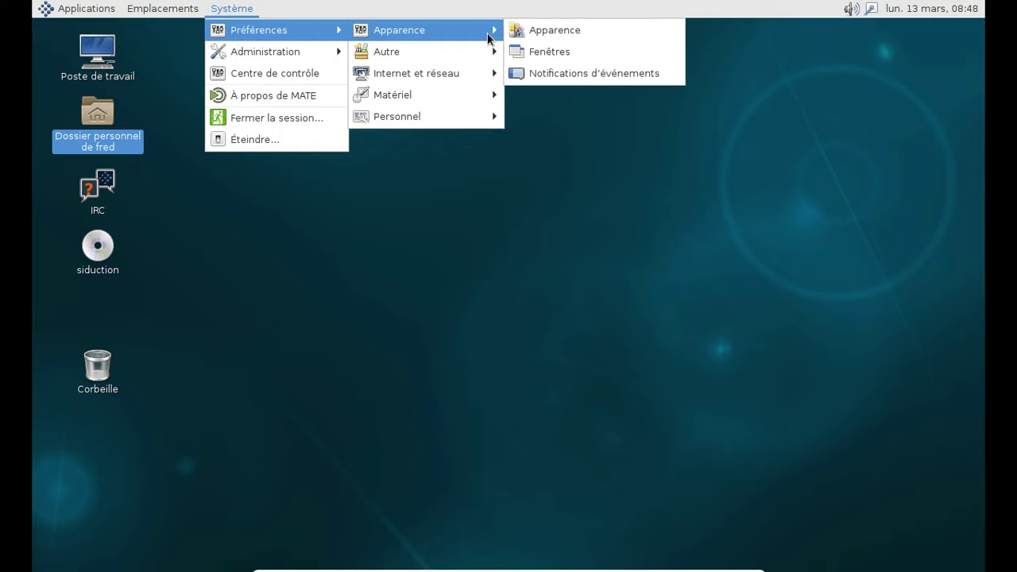
mouse_move(467, 94)
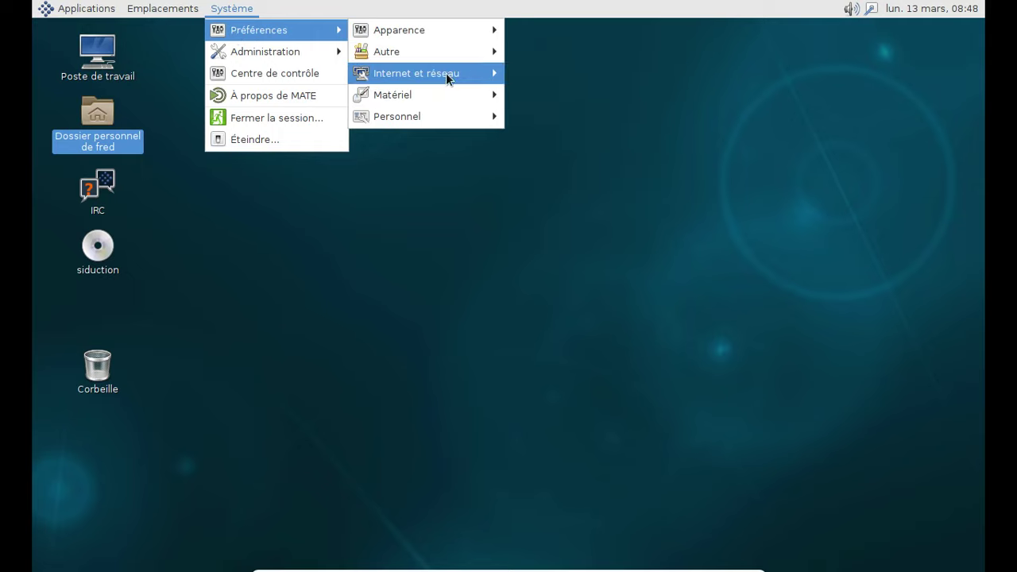
click(273, 94)
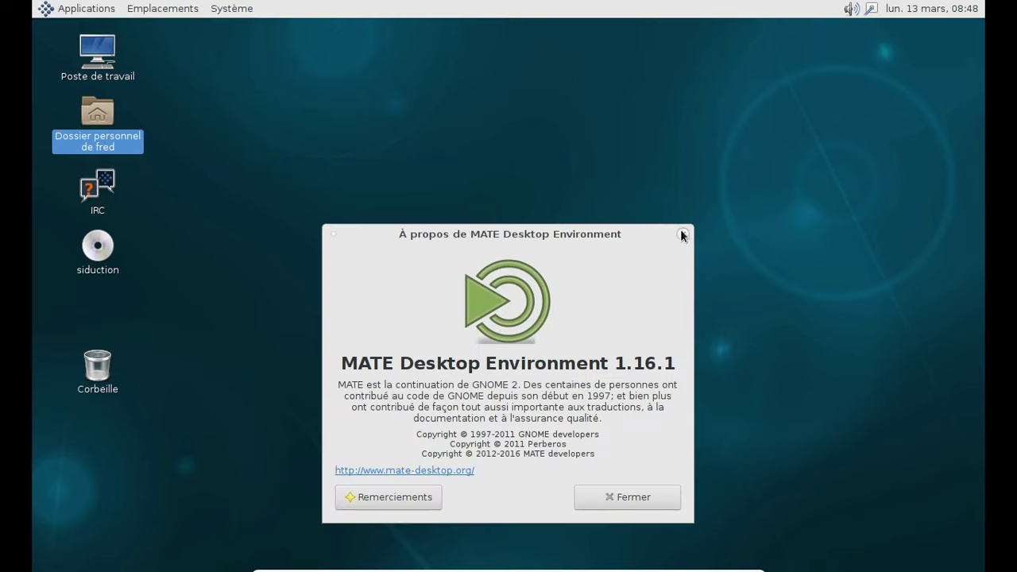
click(681, 234)
click(234, 125)
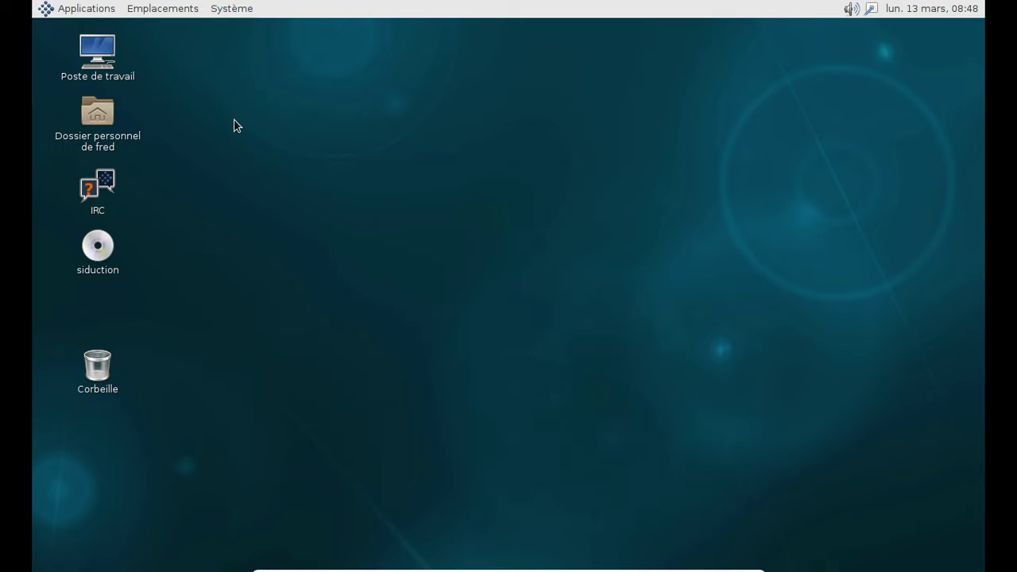
Step: Open an administrator terminal, authenticating with the administrator password, and move its window higher on the desktop
click(100, 14)
mouse_move(111, 119)
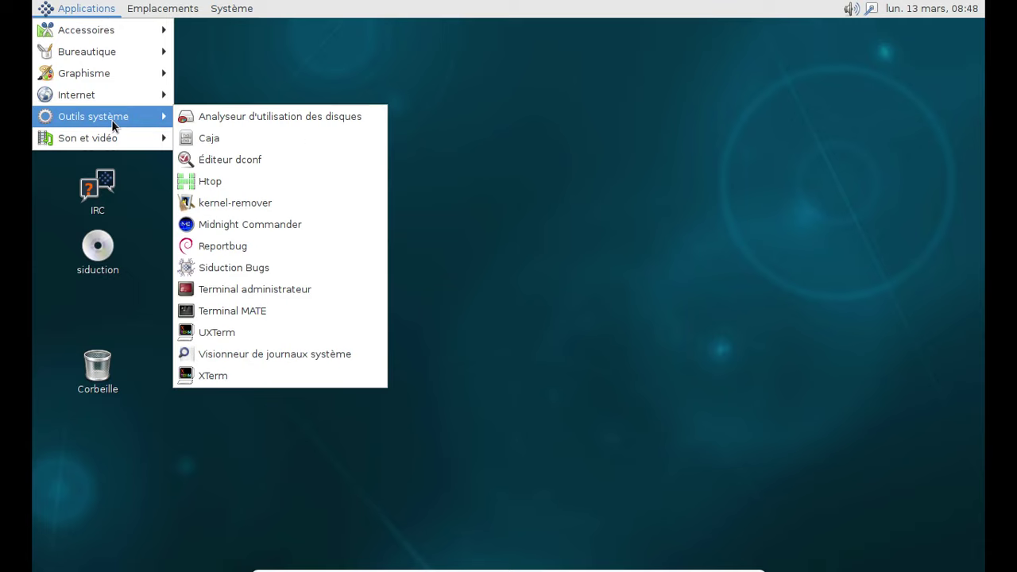
click(233, 290)
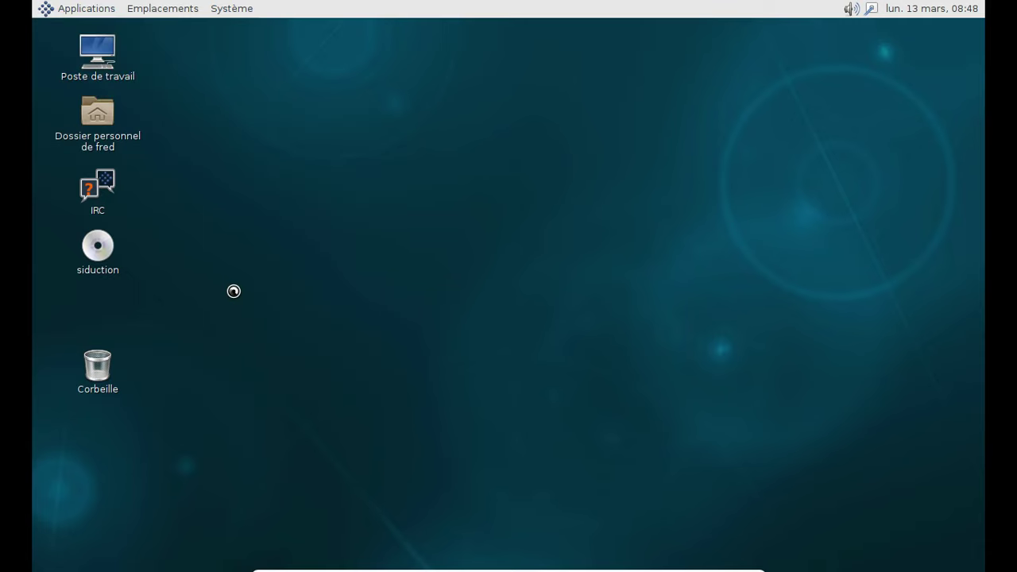
text(•••••••)
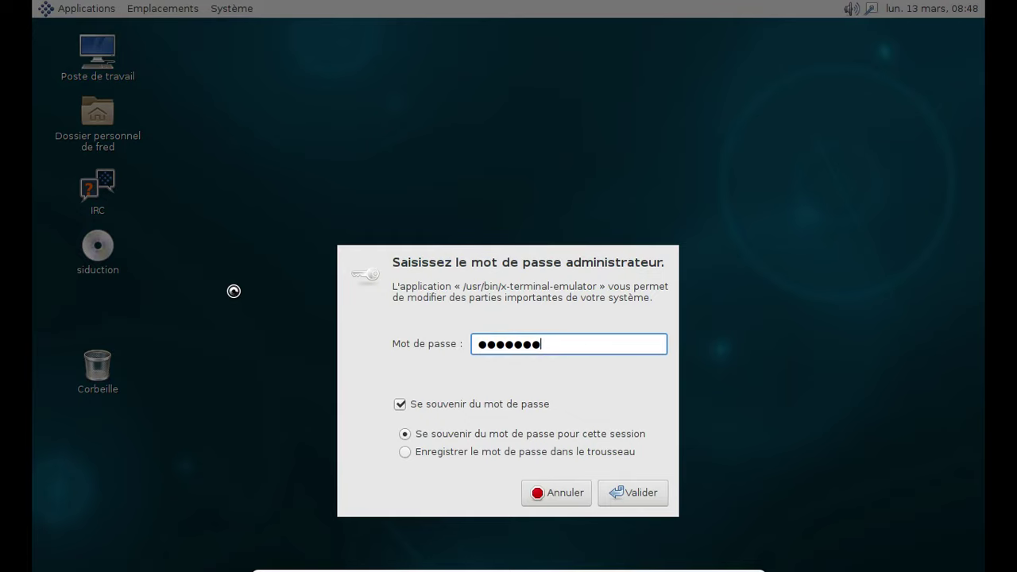
key(Return)
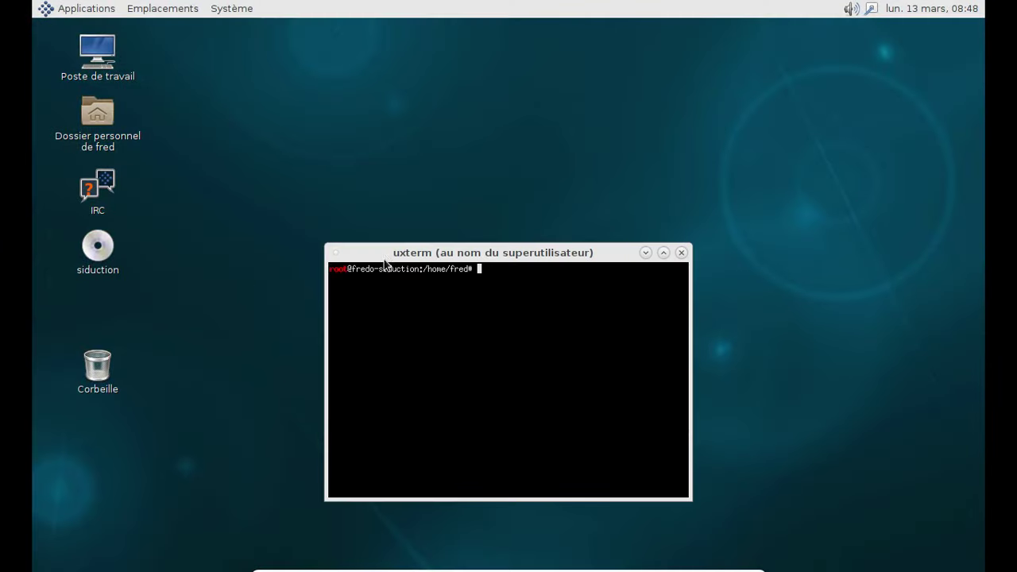
drag(381, 251, 317, 164)
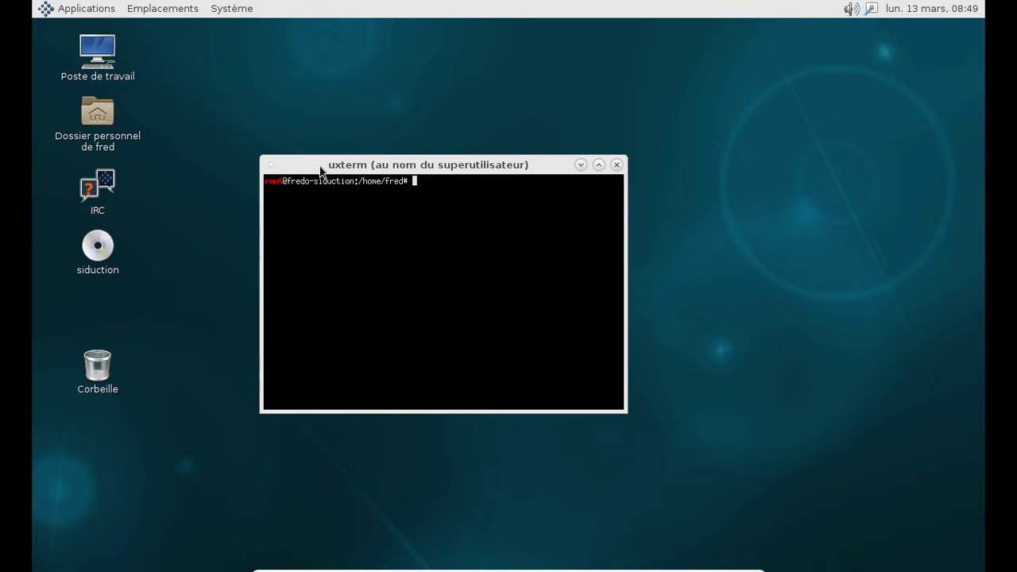
Step: Refresh the package lists with "apt-get update" and upgrade the whole system with "apt-get dist-upgrade", accepting the changes
text(apt-get update)
key(Return)
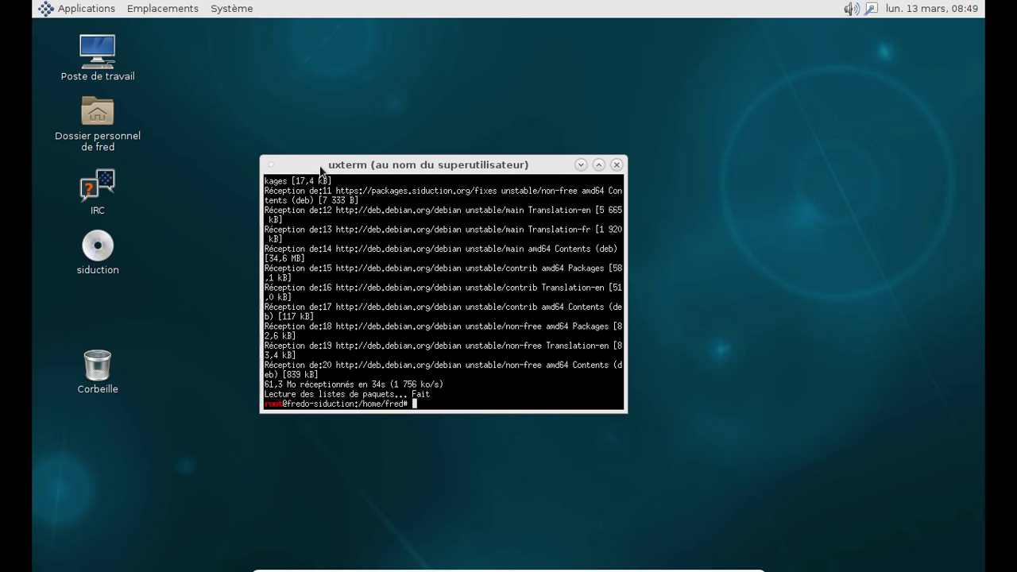
key(Up)
key(BackSpace)
key(BackSpace)
key(BackSpace)
key(BackSpace)
key(BackSpace)
key(BackSpace)
text(dist-upgrade)
key(Return)
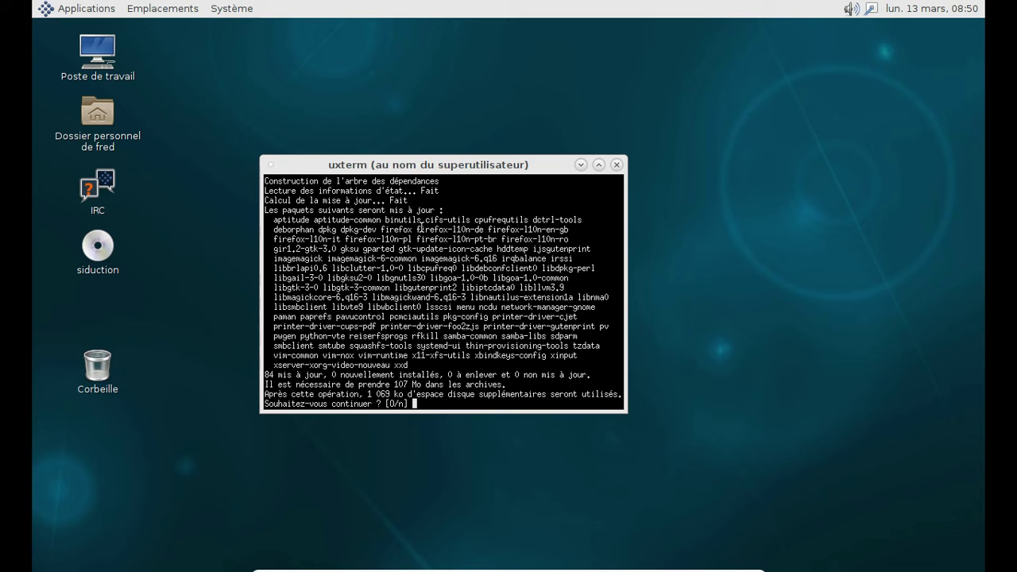
text(o)
key(Return)
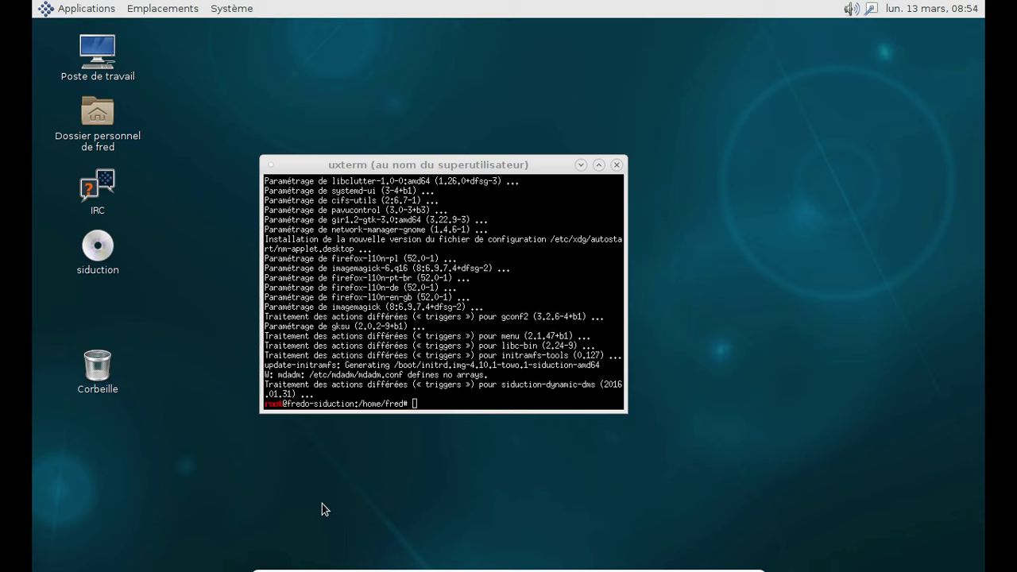
Step: Install Synaptic with "apt-get install synaptic", accepting the extra packages, and close the administrator terminal
text(apt-)
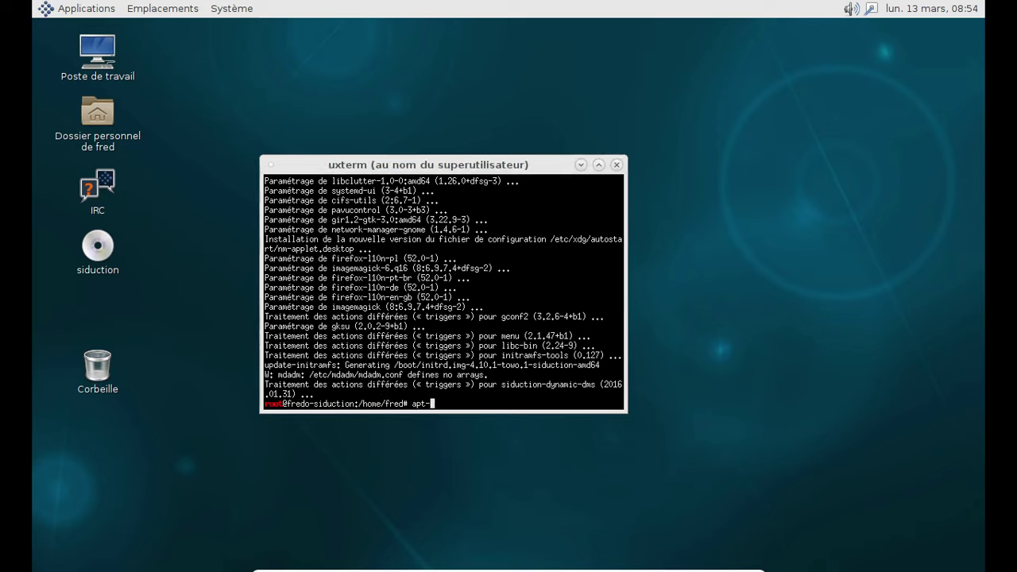
text(get install synaptic)
key(Return)
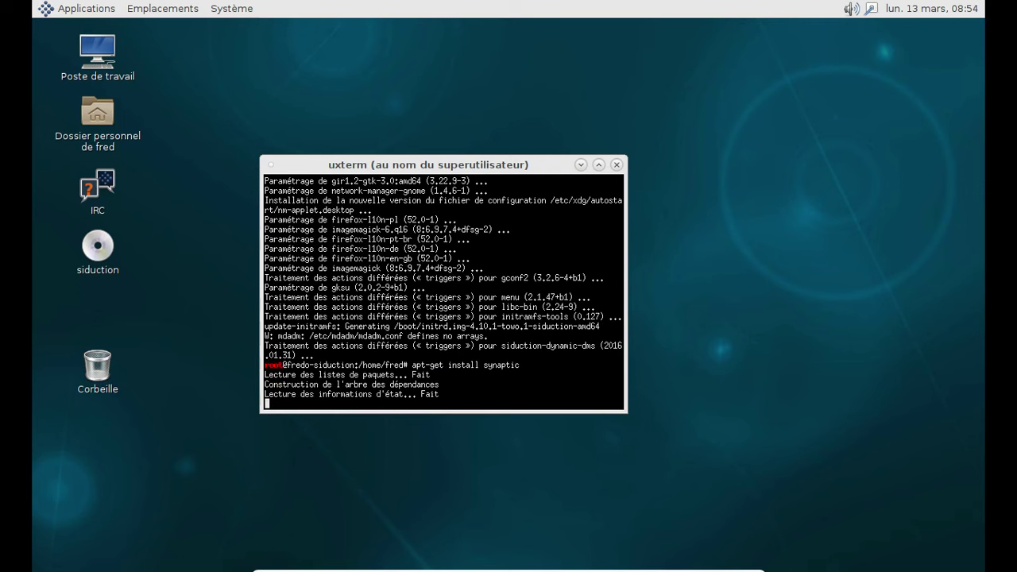
key(Return)
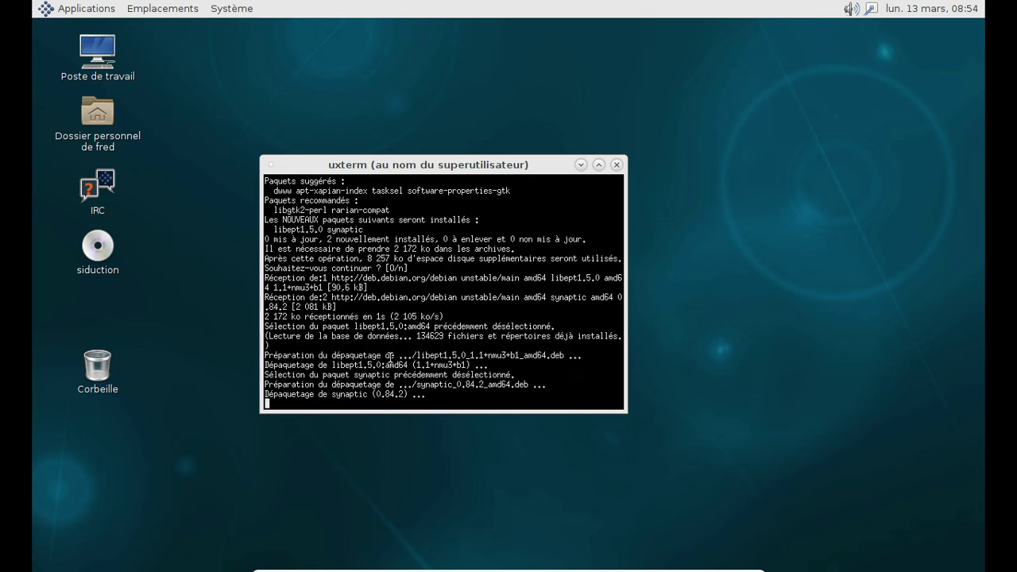
click(615, 166)
Step: Launch the Synaptic package manager, authenticating with the root password
click(250, 12)
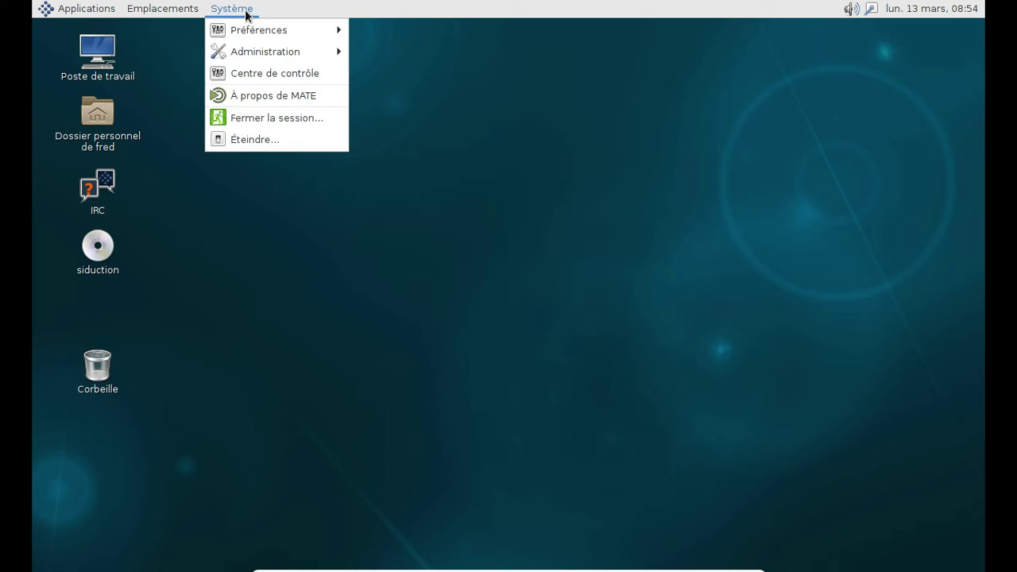
mouse_move(260, 52)
click(418, 94)
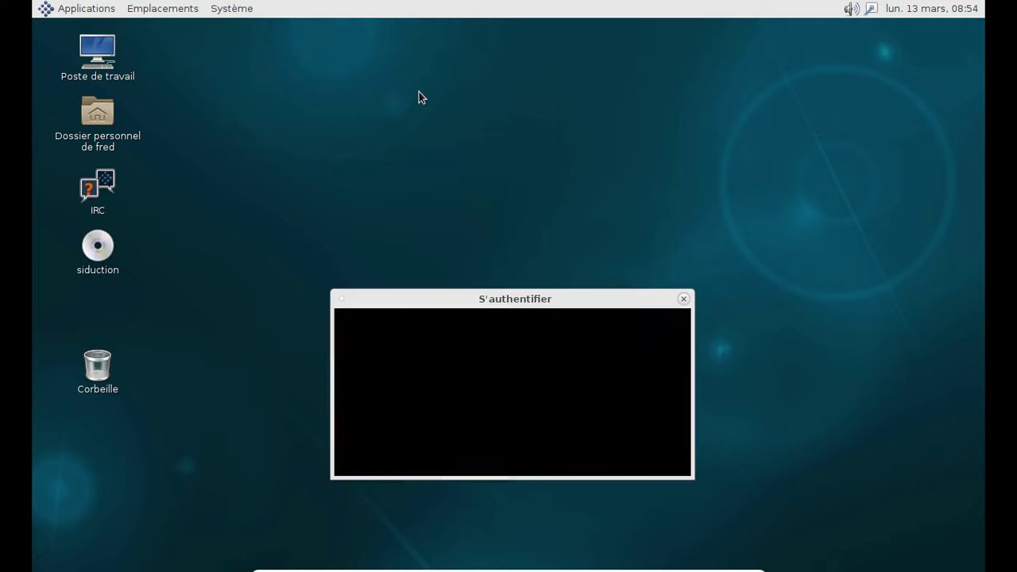
text(********)
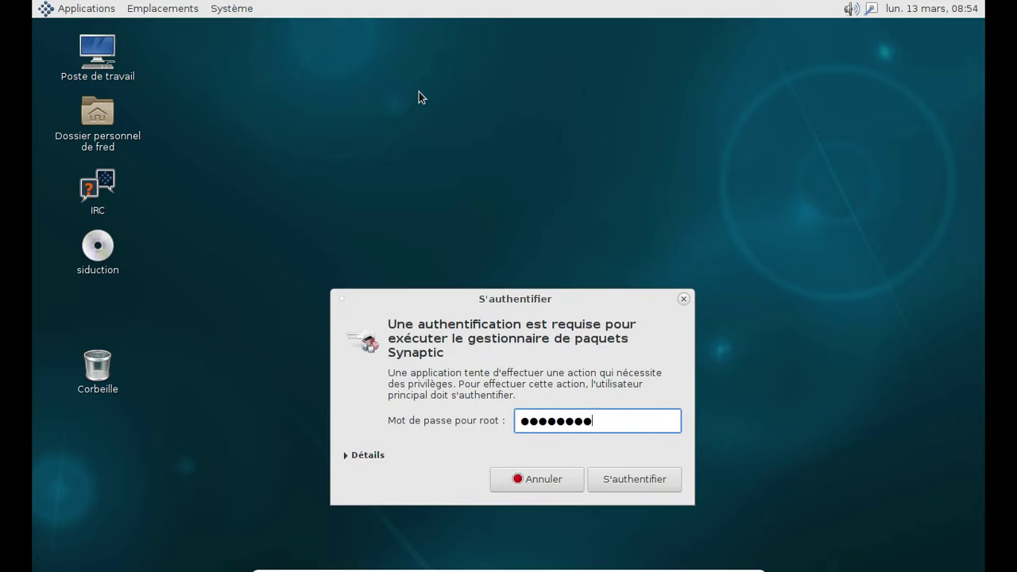
key(Return)
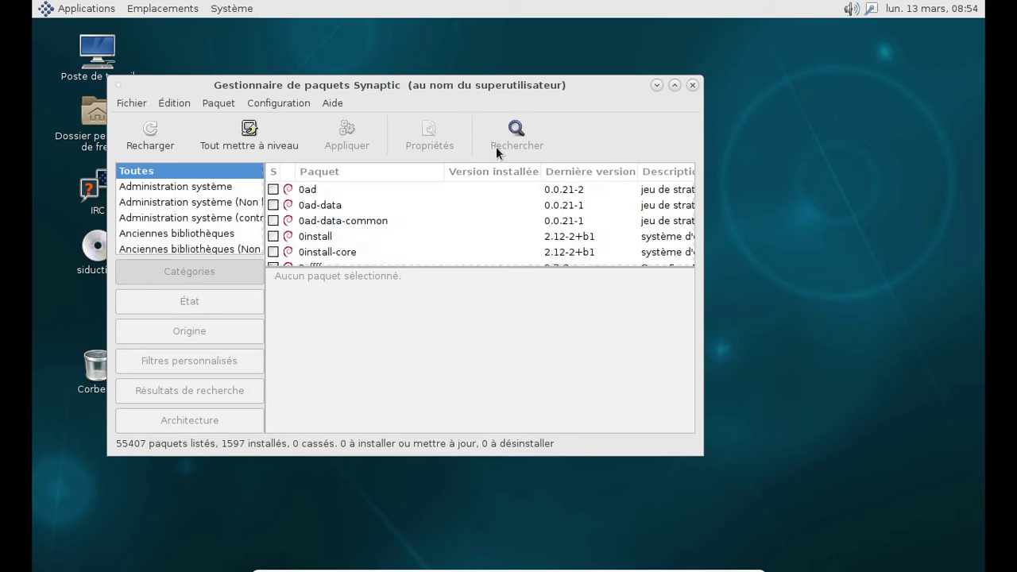
click(848, 357)
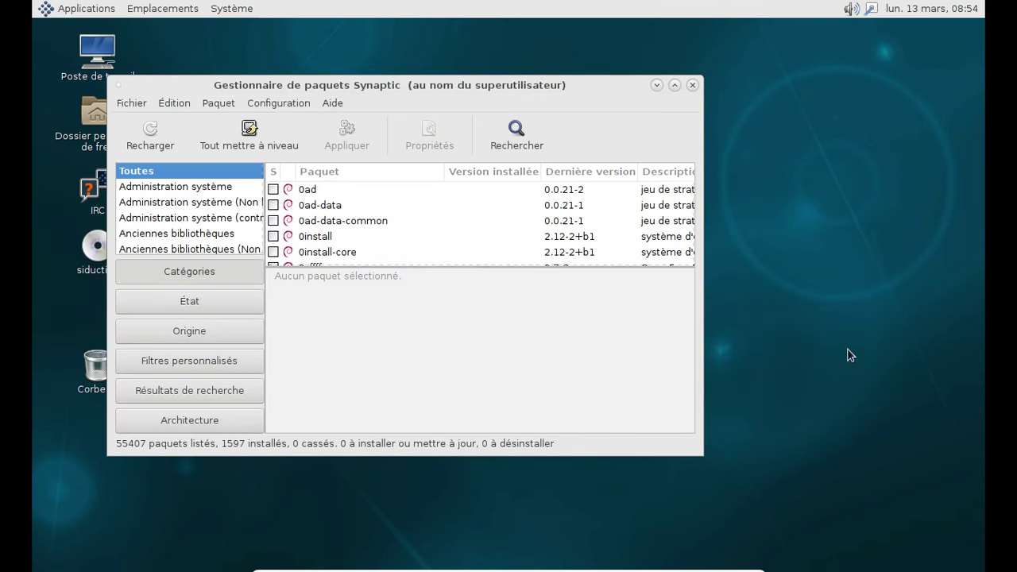
Step: Set the Synaptic preferences to show the package properties in the main window
click(302, 103)
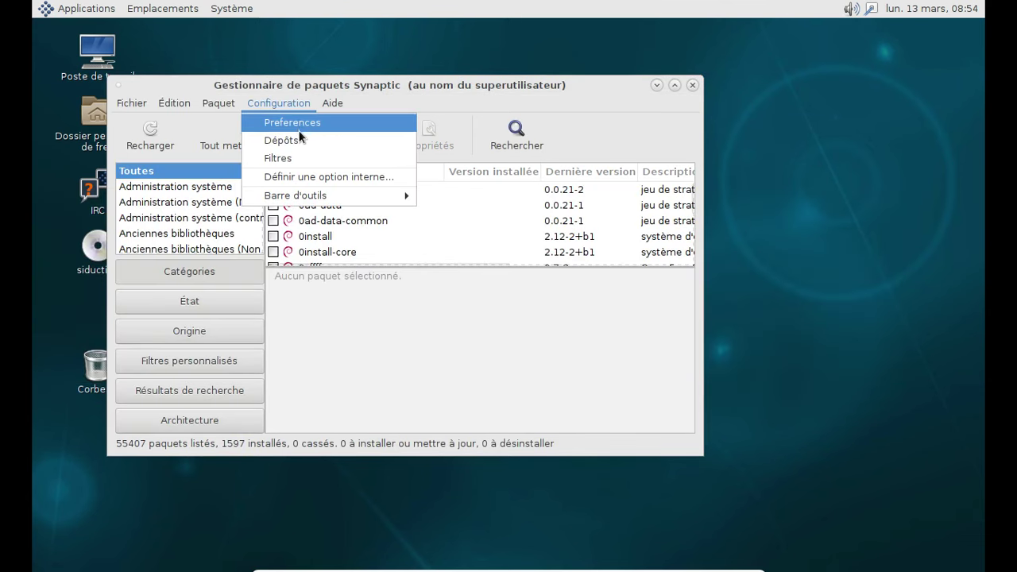
click(299, 127)
click(207, 152)
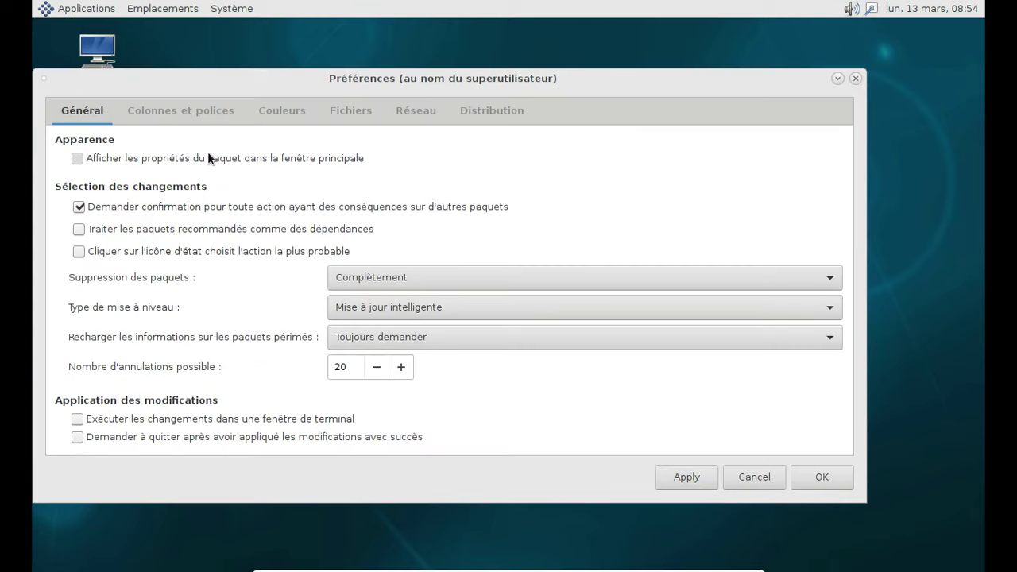
click(809, 481)
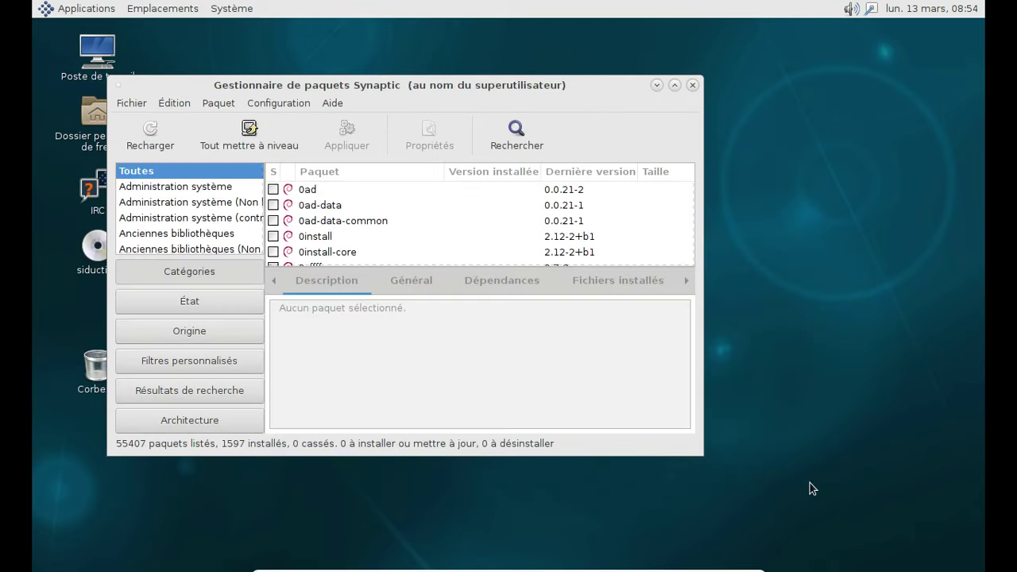
Step: Search package names and descriptions for "virtualbox"
click(500, 138)
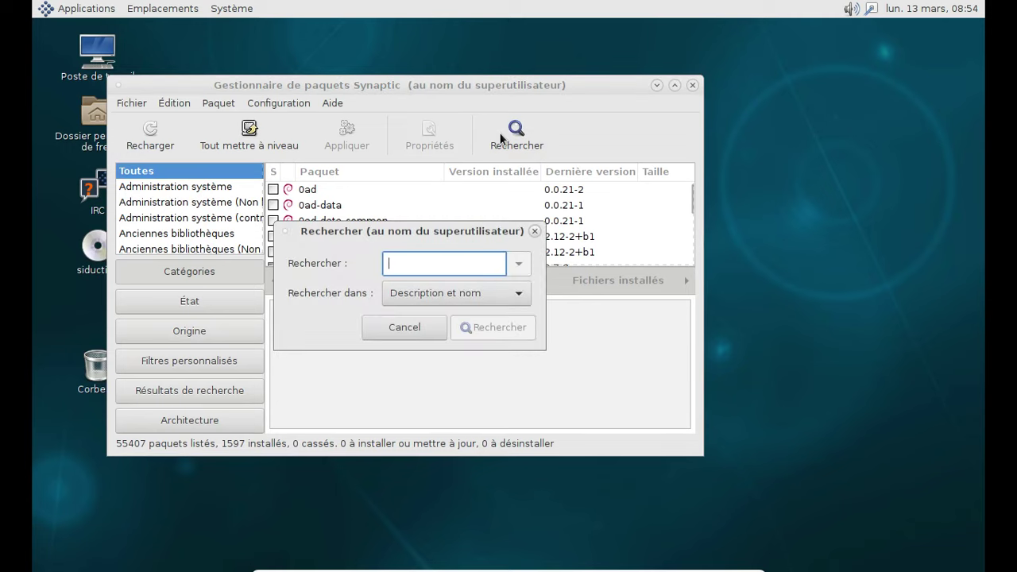
text(virtualbox)
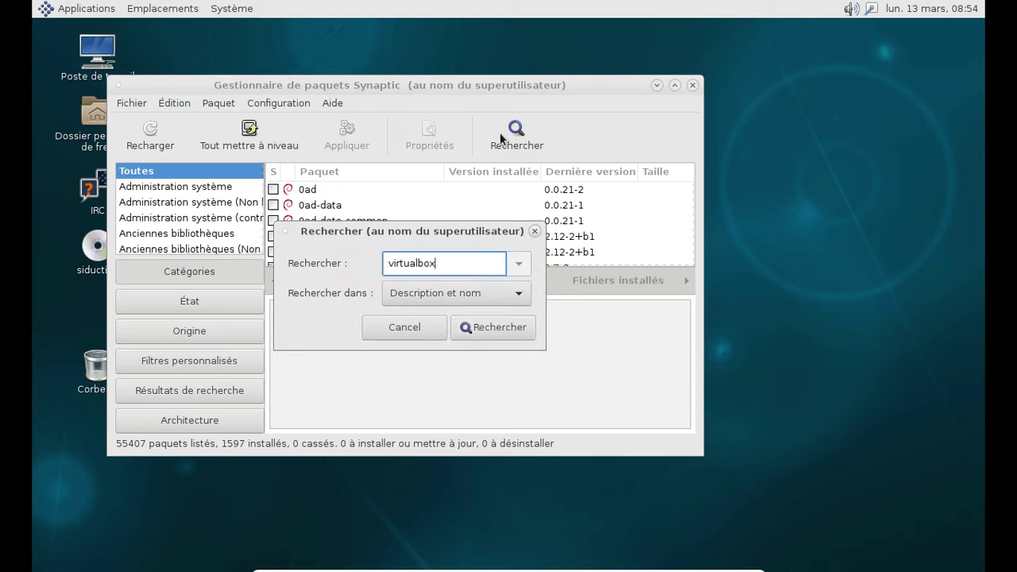
key(Return)
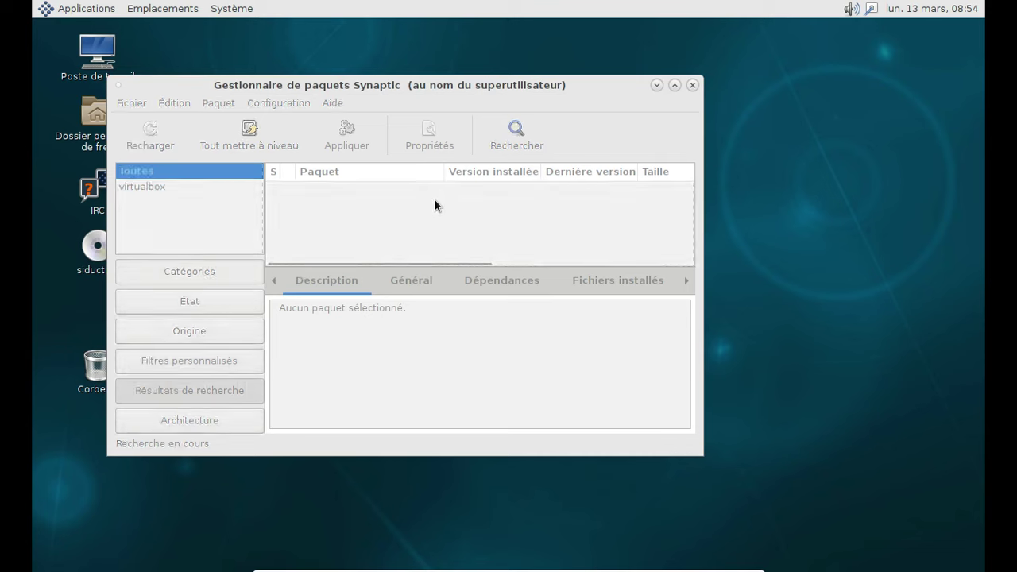
Step: Mark the virtualbox-guest-utils and virtualbox-guest-x11 packages for installation
scroll(434, 199, down, 12)
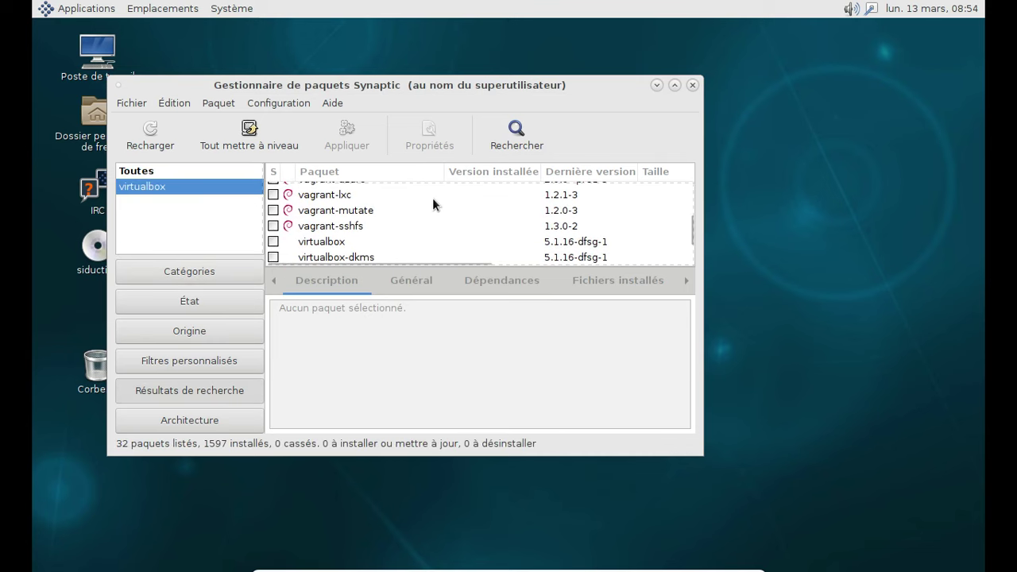
scroll(432, 198, down, 2)
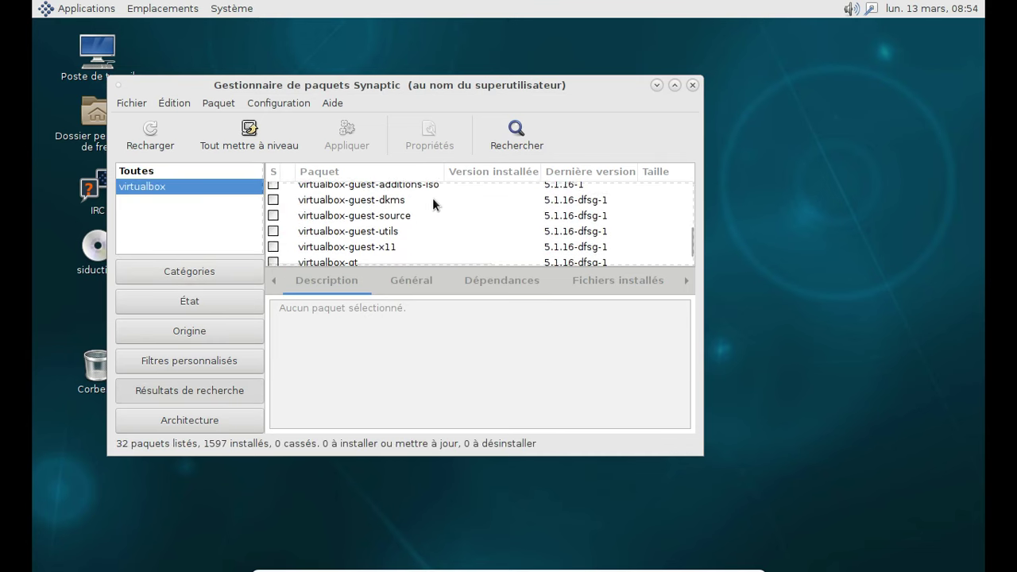
scroll(432, 198, down, 2)
click(423, 212)
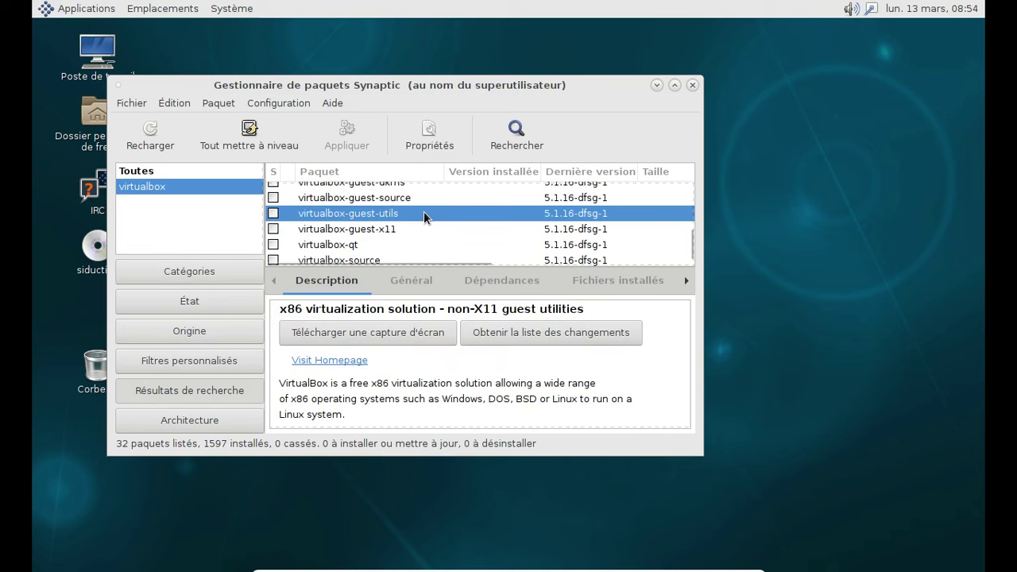
click(275, 215)
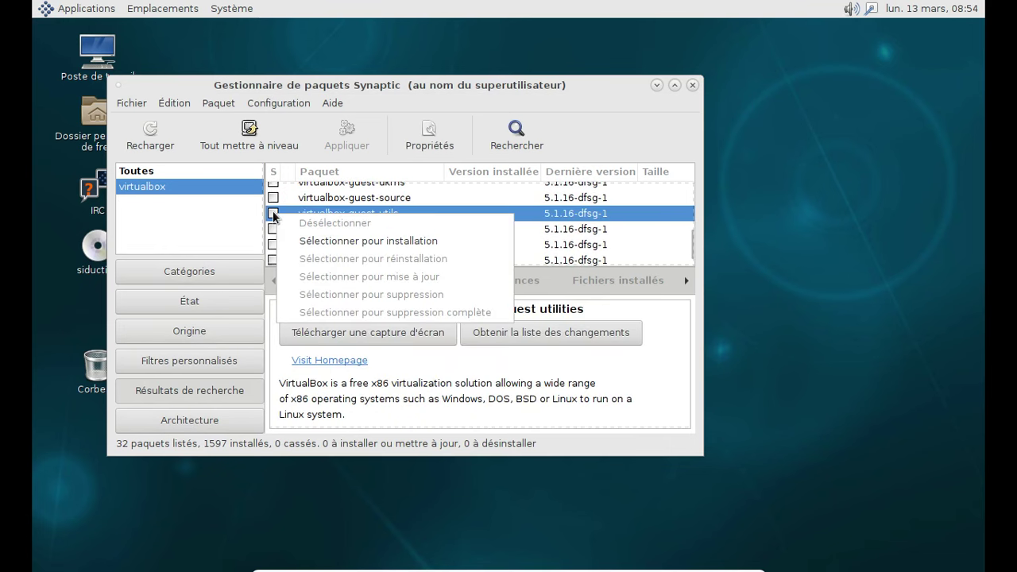
click(310, 237)
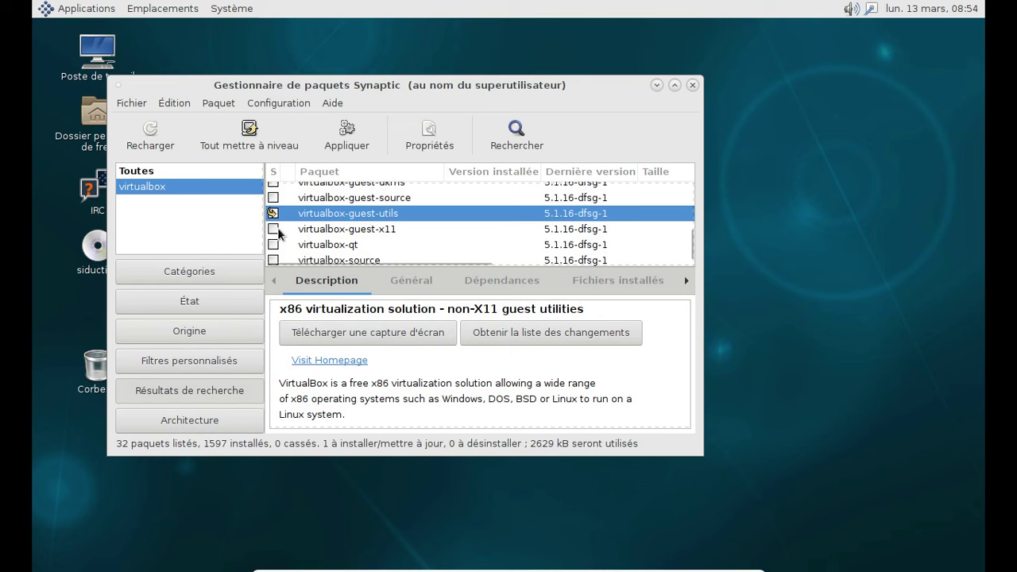
click(273, 229)
click(314, 258)
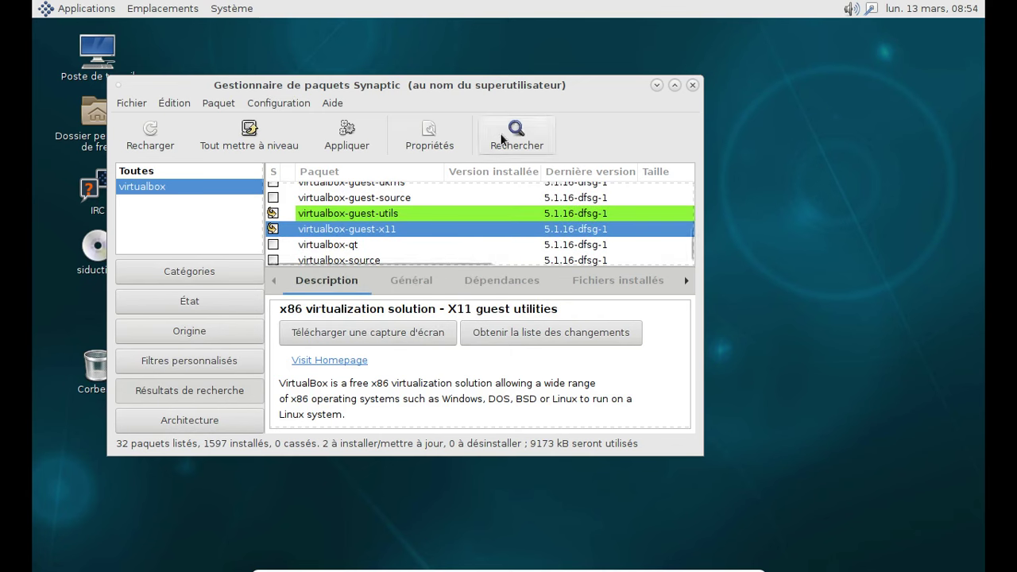
Step: Apply the marked package installations, with the progress dialog set to close once the changes succeed
click(347, 136)
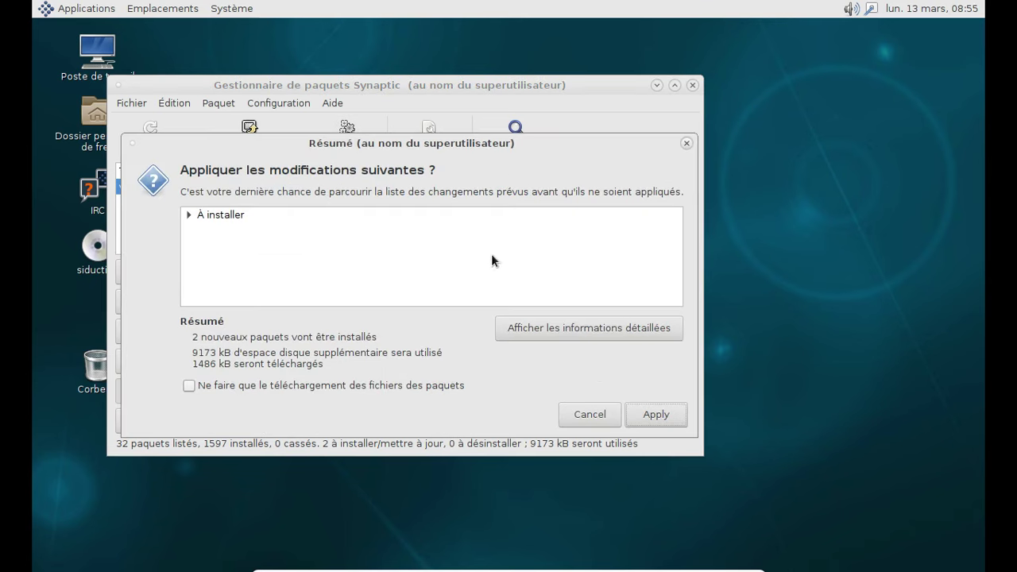
click(655, 414)
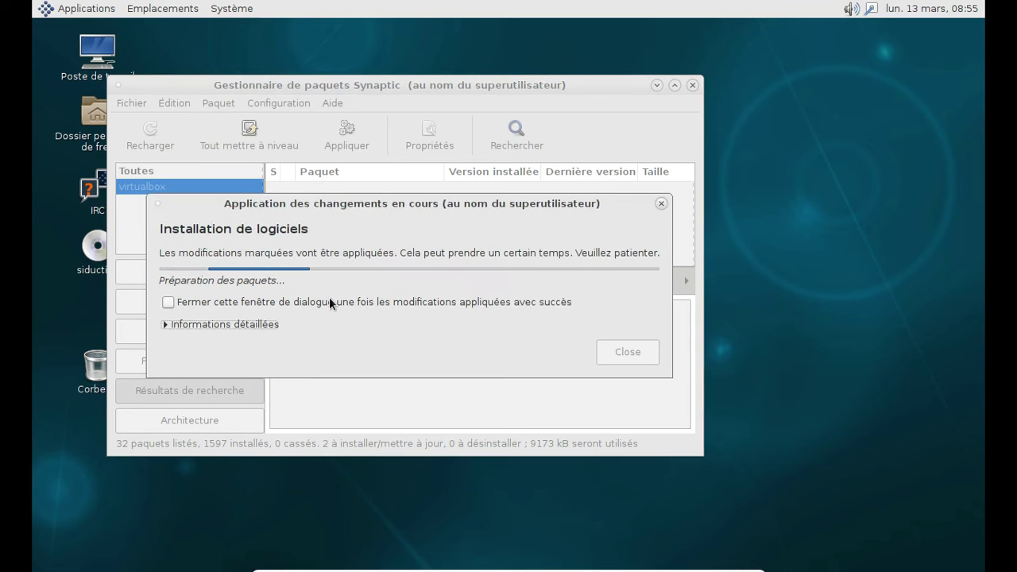
click(328, 300)
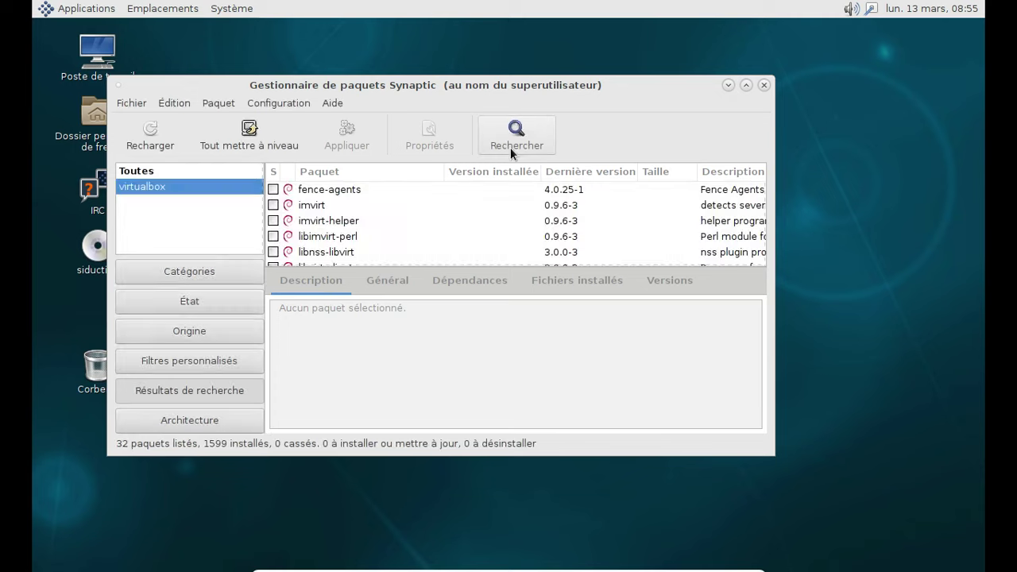
Step: Search package names and descriptions for "firefox"
click(510, 147)
text(firef)
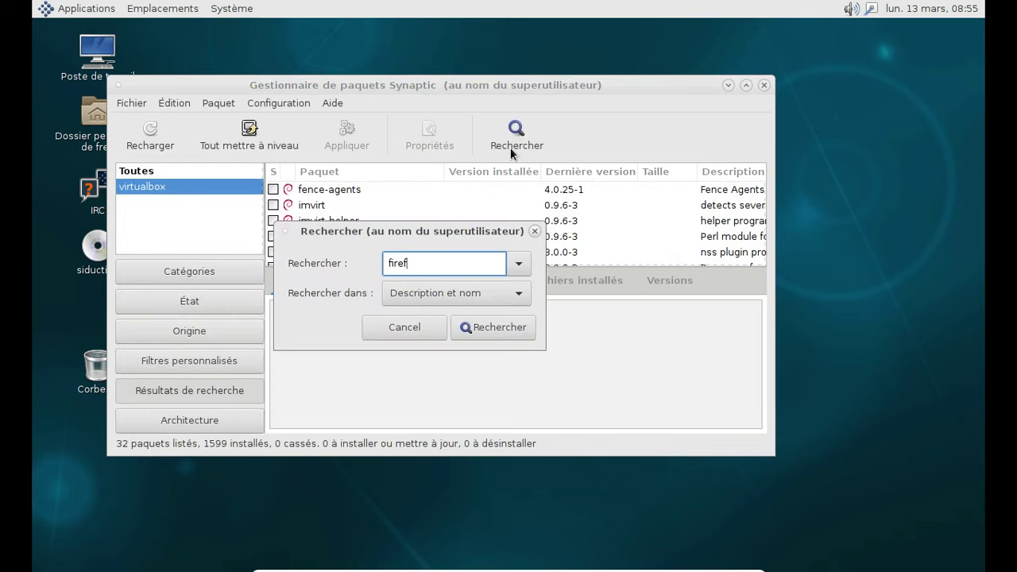
text(ox)
key(Return)
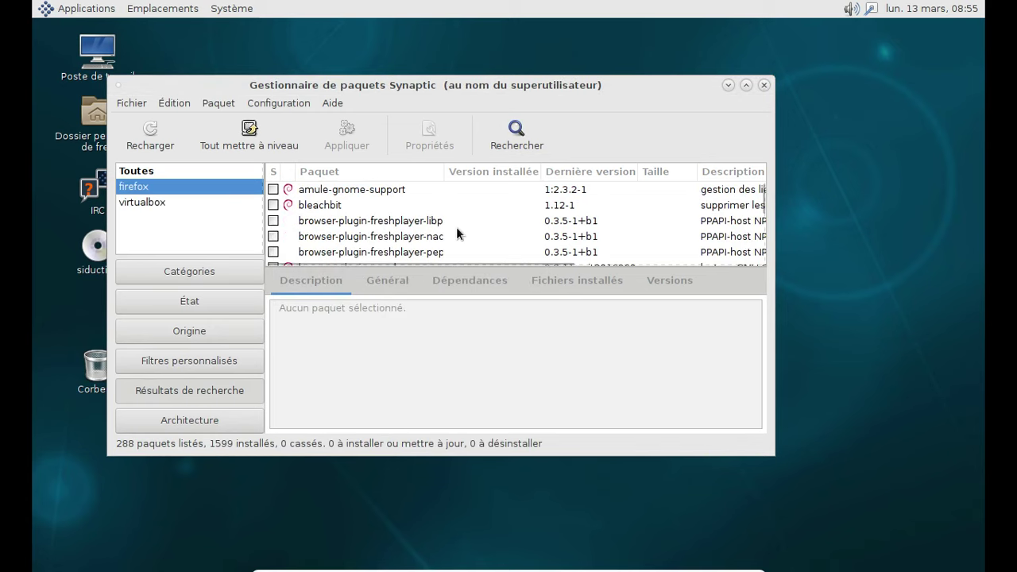
Step: Mark the French Firefox localisation package, firefox-l10n-fr, for installation
scroll(456, 229, down, 5)
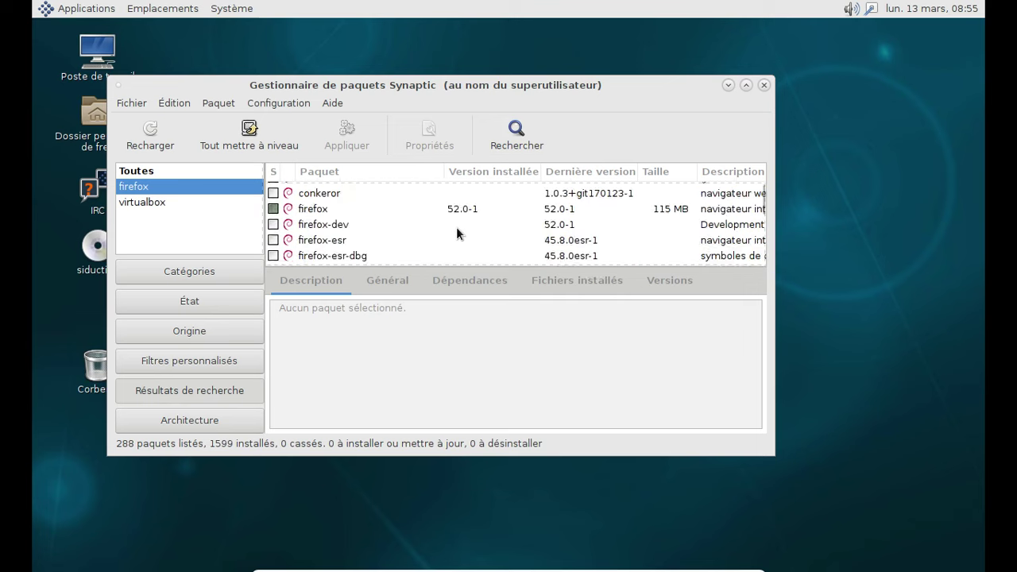
scroll(456, 226, down, 8)
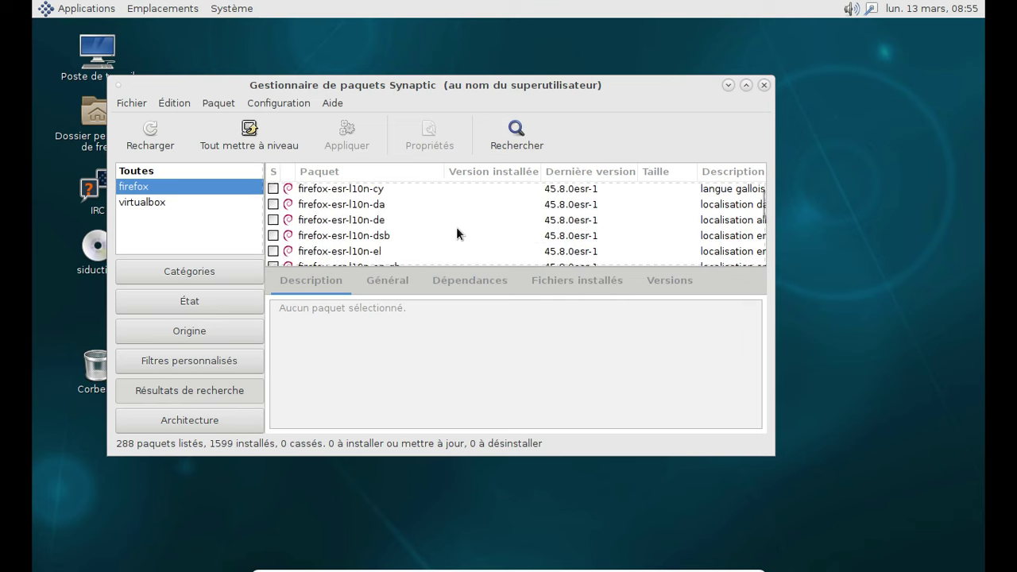
scroll(456, 227, down, 8)
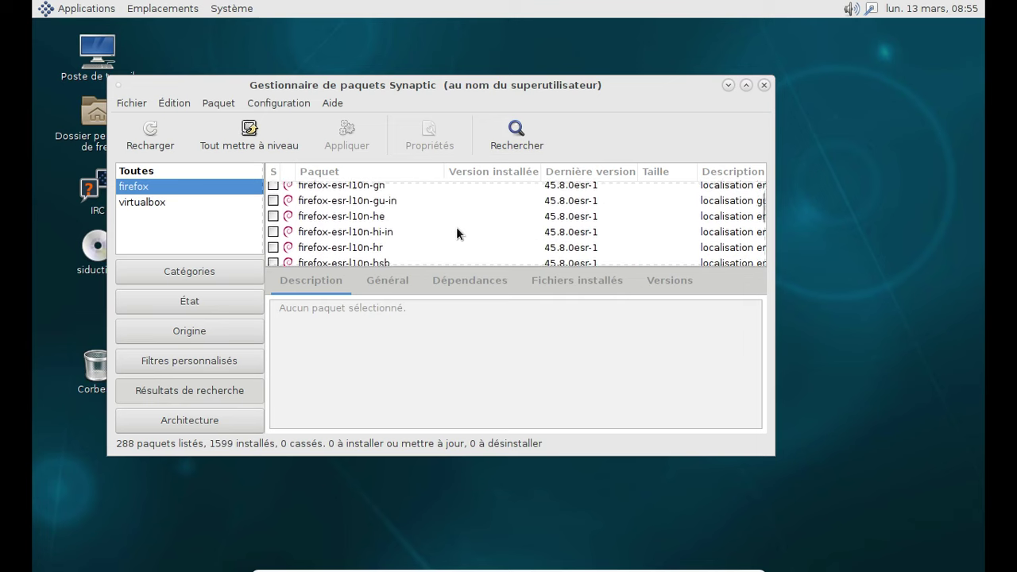
scroll(455, 226, down, 8)
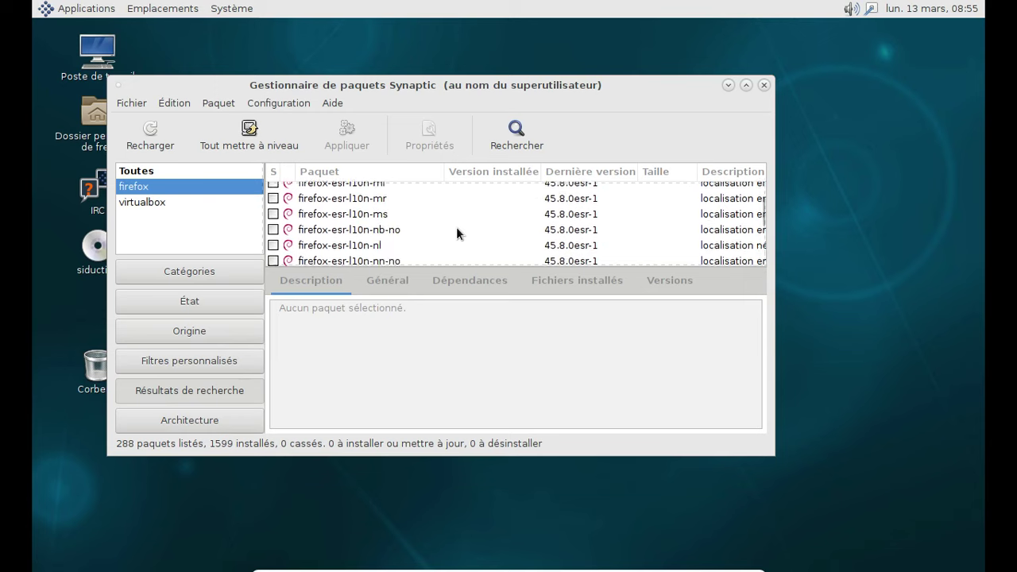
scroll(456, 233, down, 8)
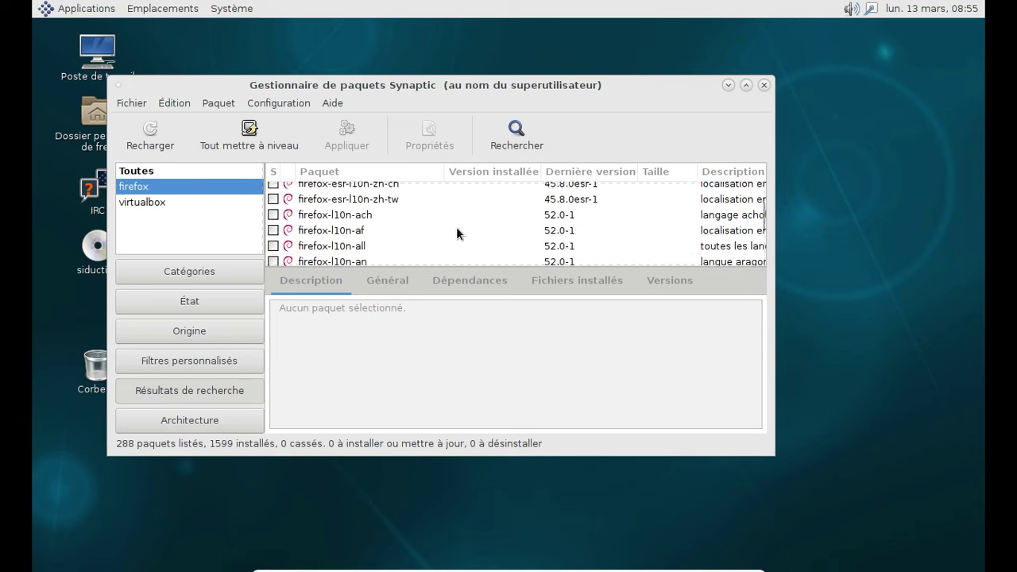
scroll(456, 232, down, 8)
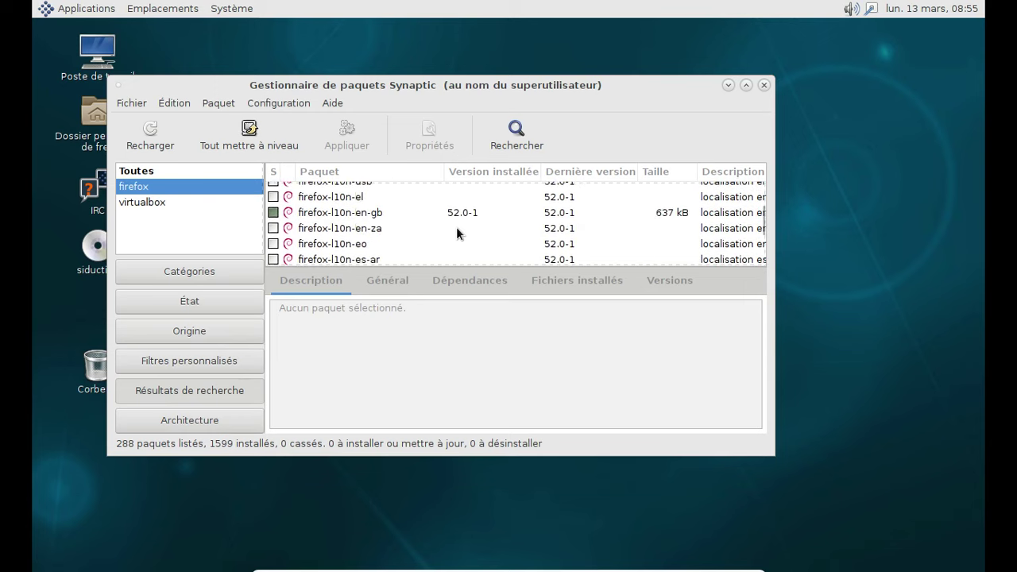
scroll(457, 230, down, 5)
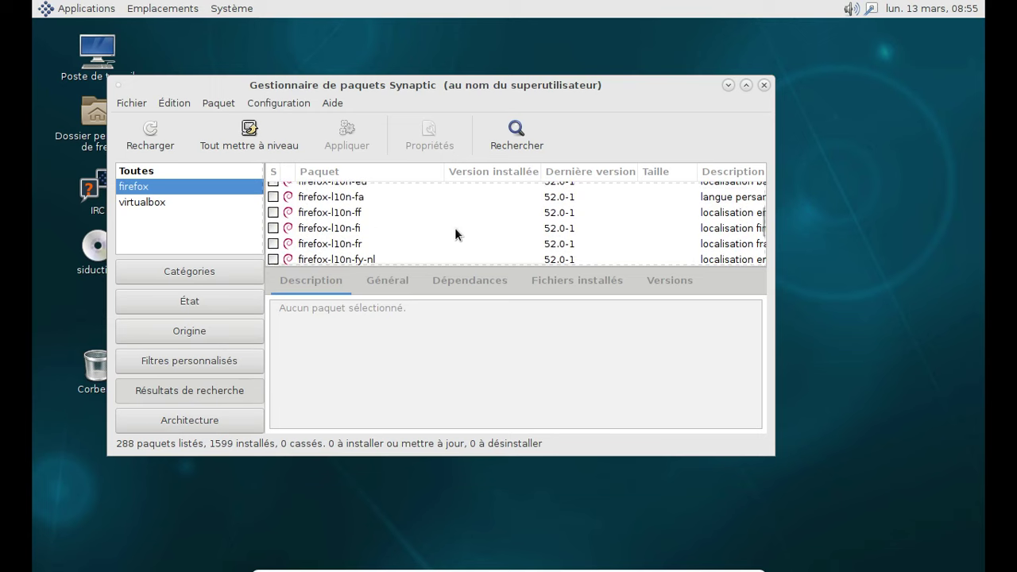
click(273, 244)
click(352, 272)
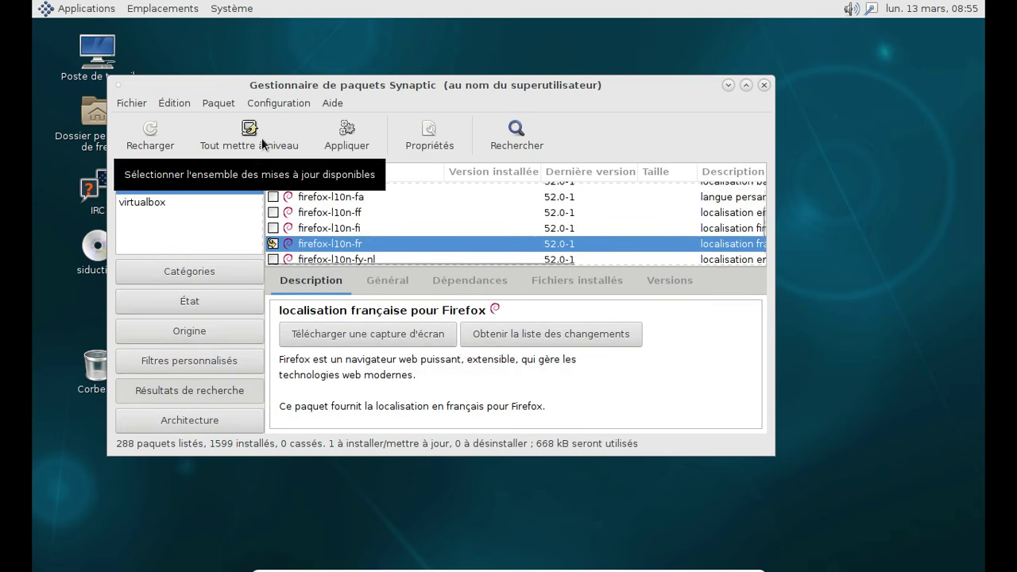
Step: Apply the marked firefox-l10n-fr installation and close Synaptic once it is done
click(357, 137)
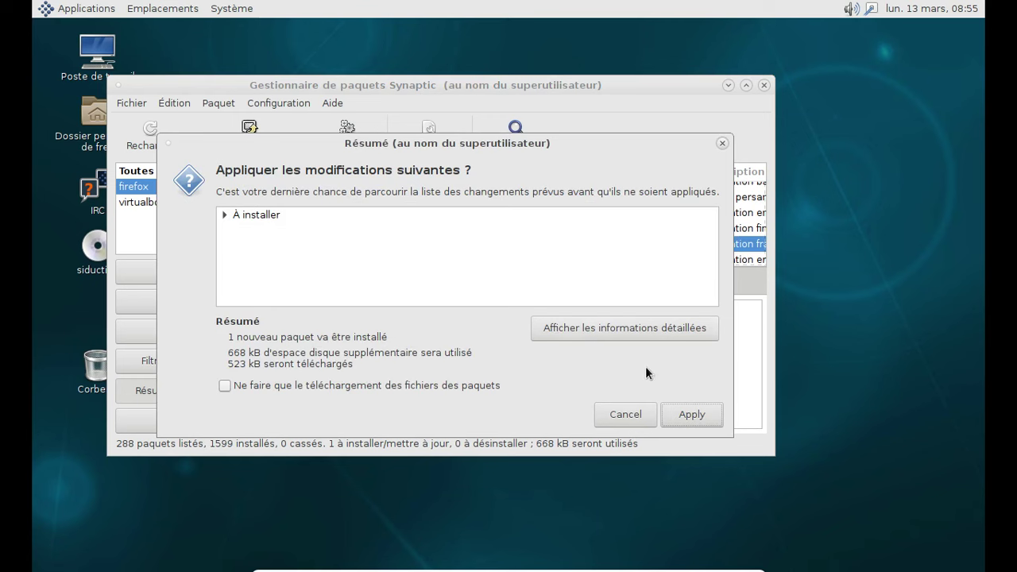
click(691, 414)
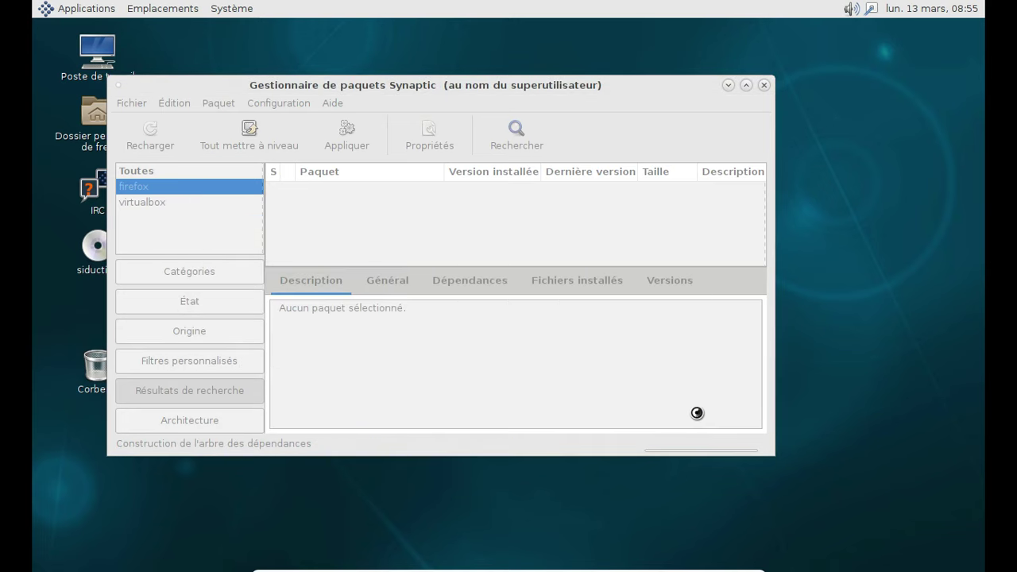
click(763, 85)
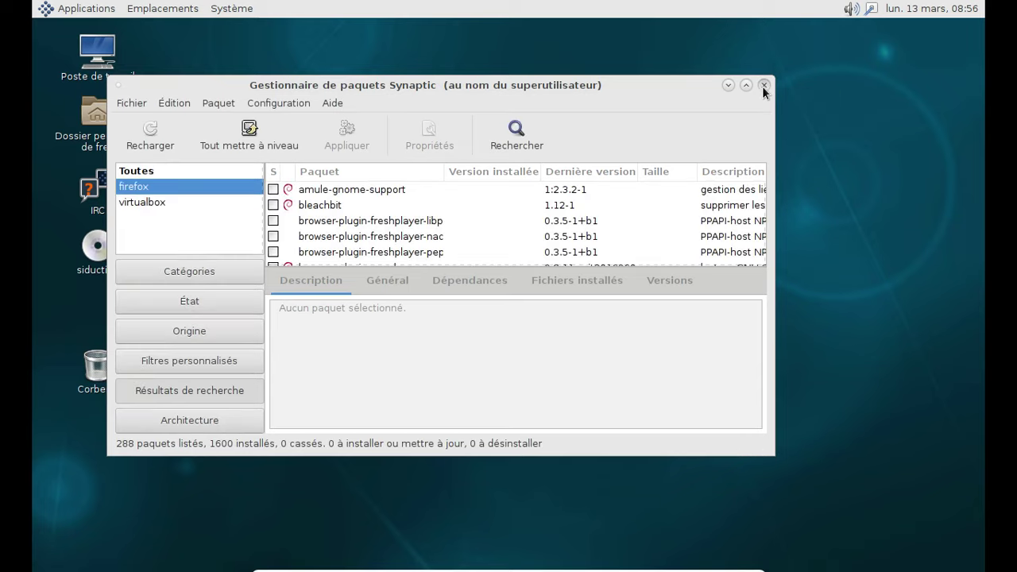
click(230, 8)
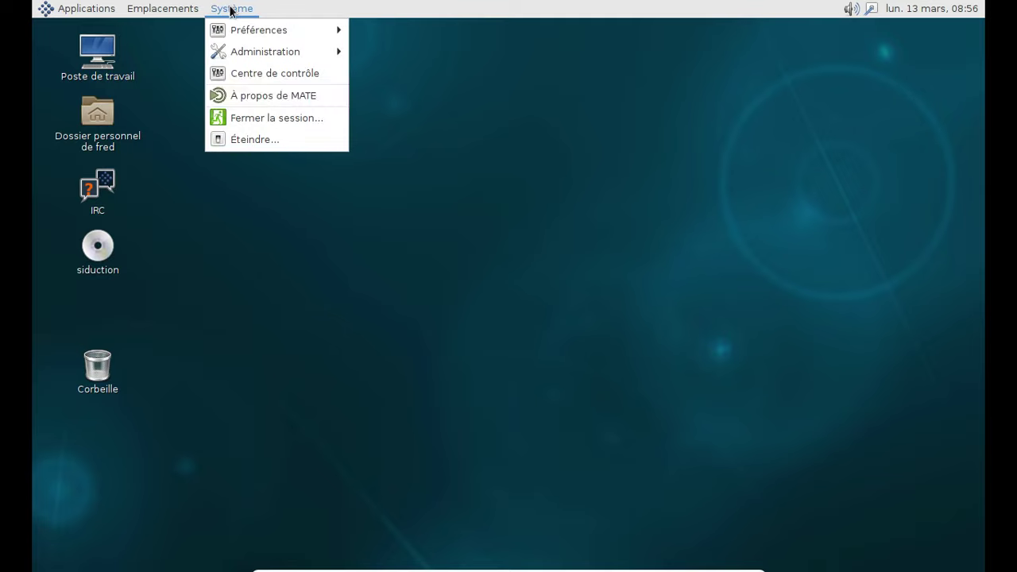
click(266, 116)
click(516, 428)
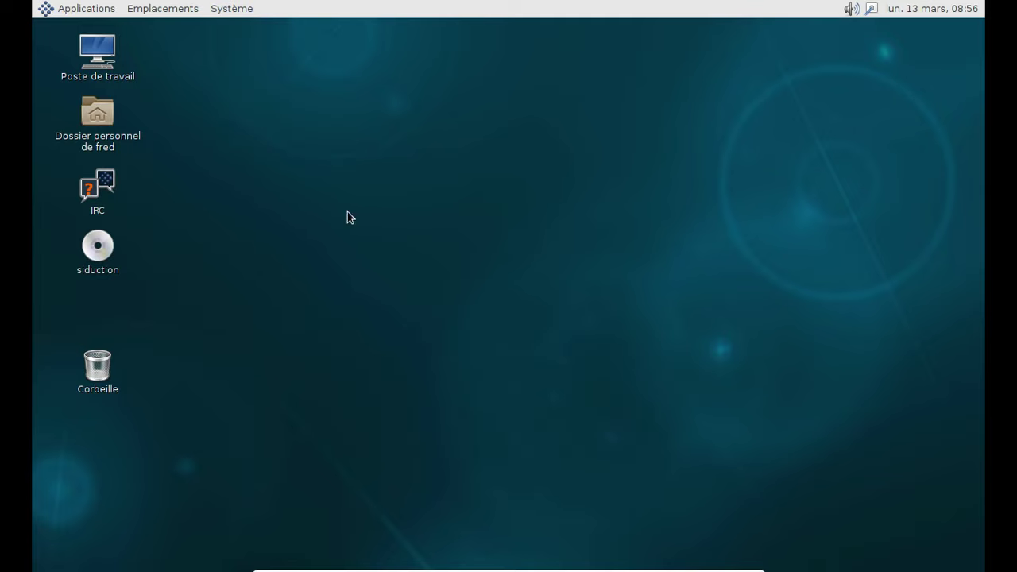
Step: Restart the system and boot the siduction 2017.1.0 patience (mate) entry with Linux 4.10.1-towo.1-siduction-amd64
click(235, 10)
click(274, 140)
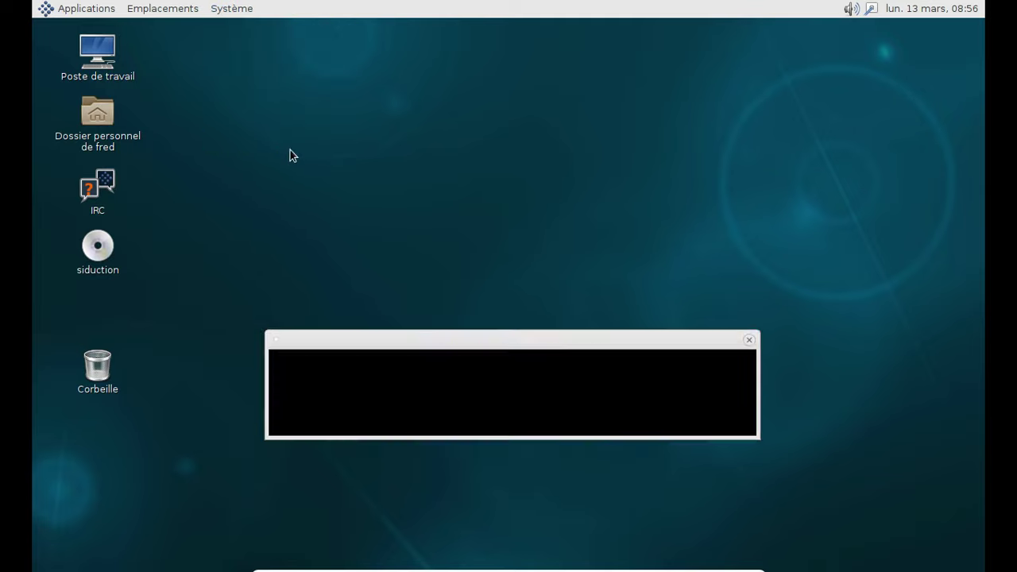
click(511, 433)
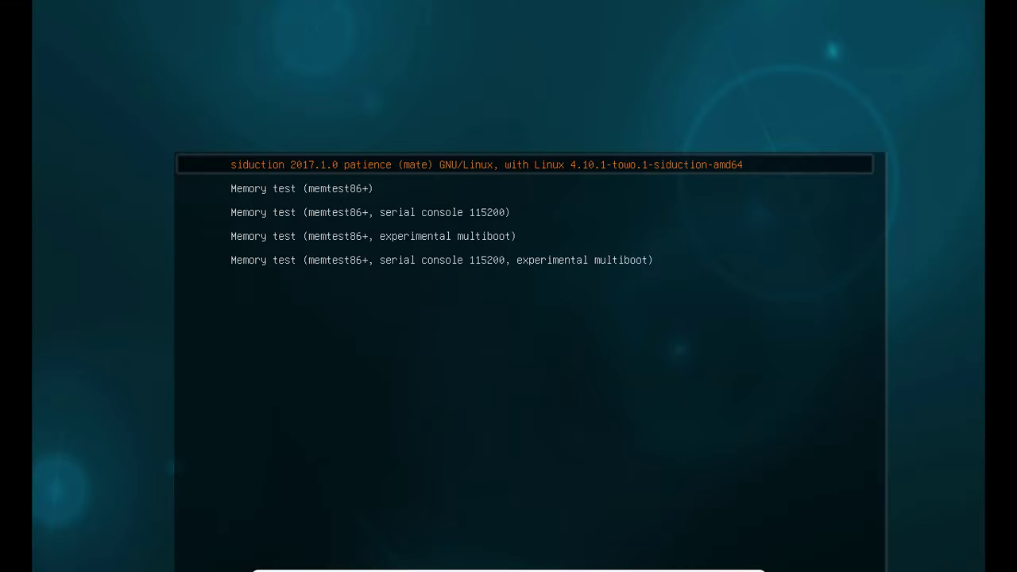
key(Return)
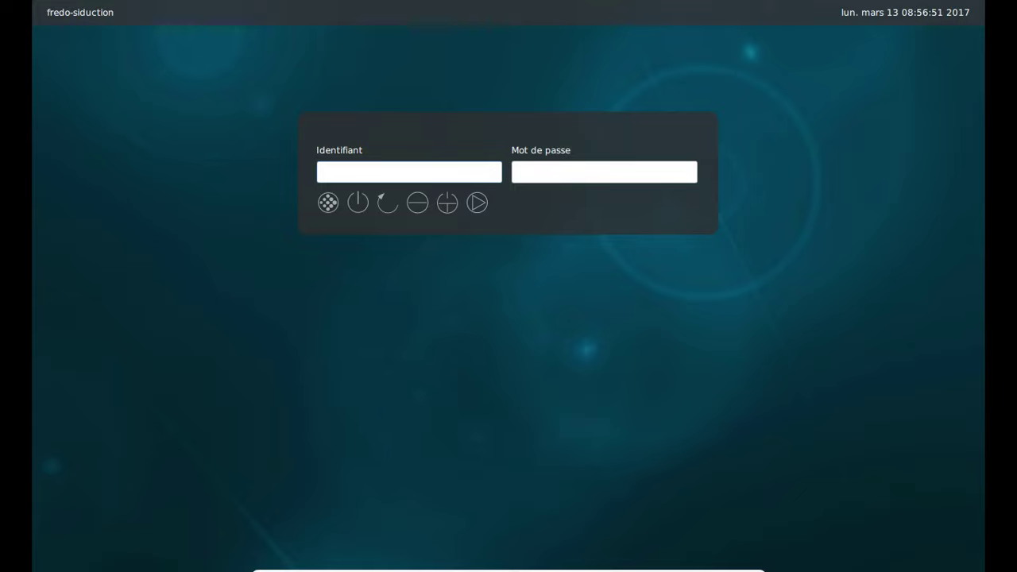
Step: Log in to the desktop session with the account's user name and password
text(fred)
key(Tab)
text(*******)
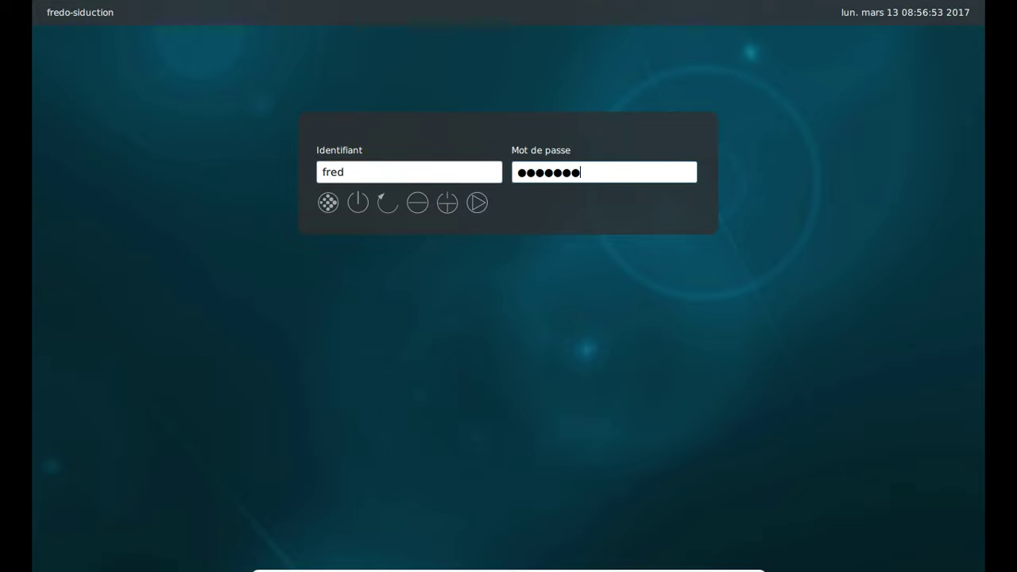
key(Return)
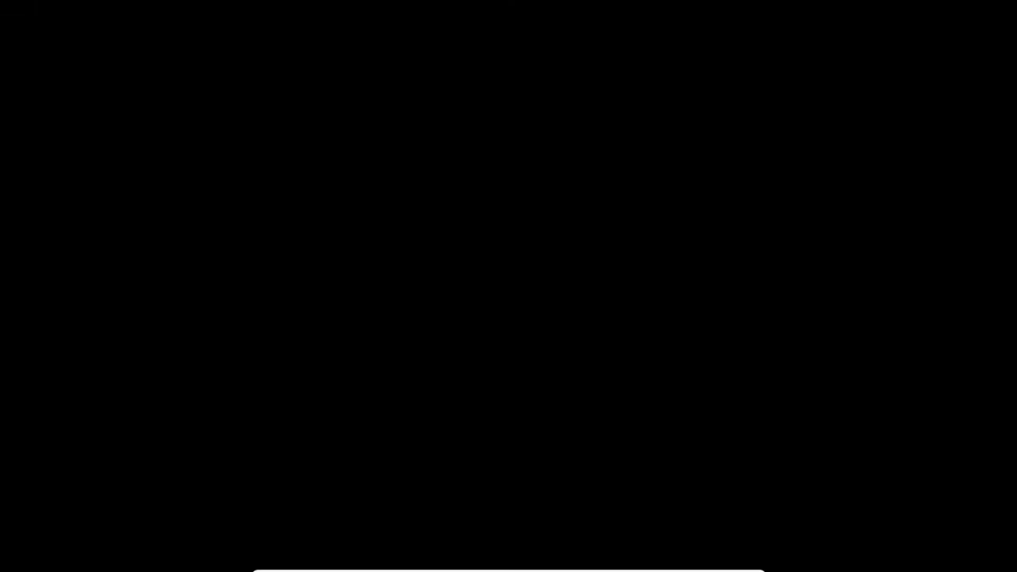
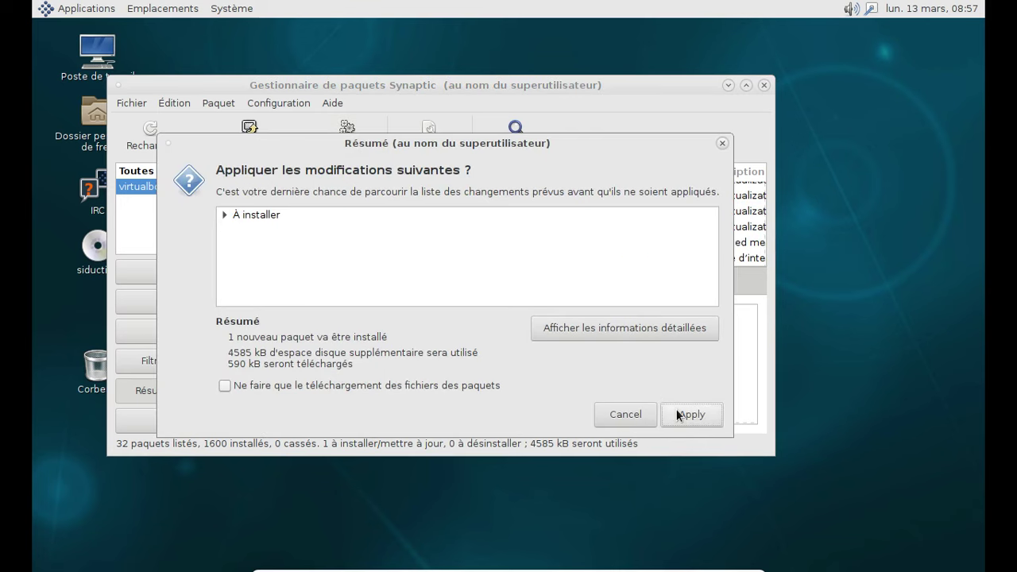
Step: Apply the virtualbox-guest-dkms installation, expand its detailed output and move the progress dialog so all of it fits on screen
click(687, 413)
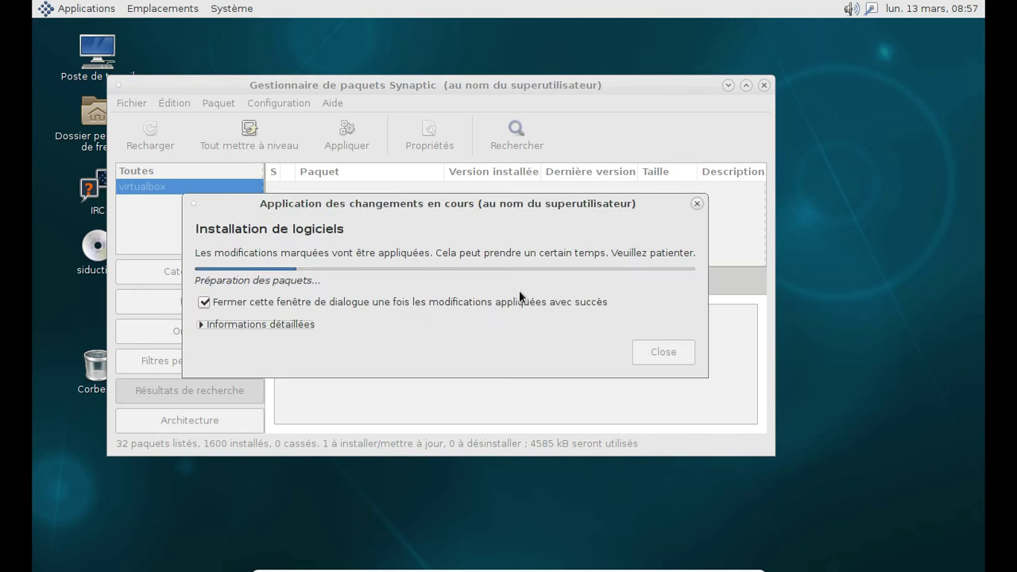
click(289, 324)
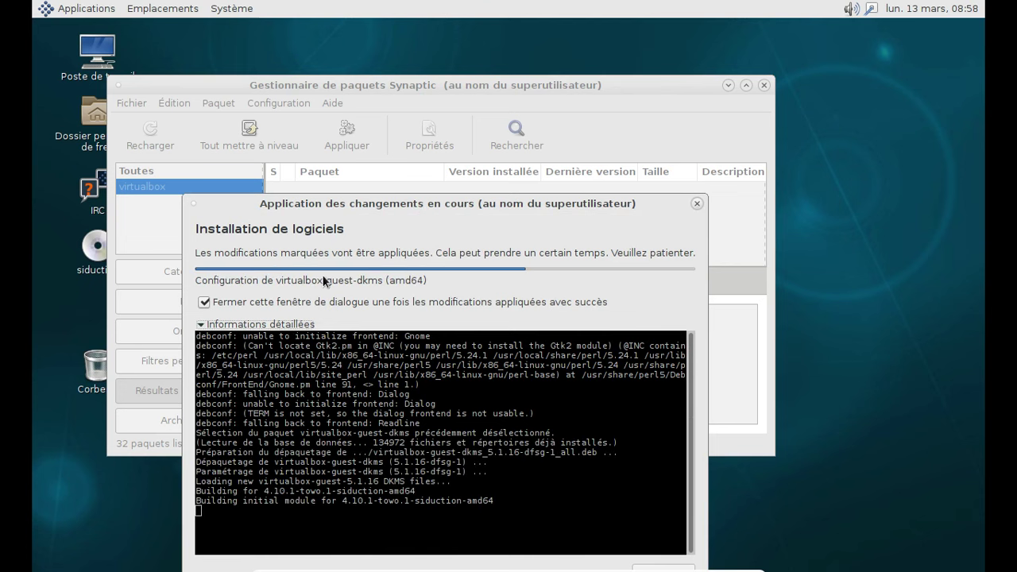
drag(360, 205, 419, 104)
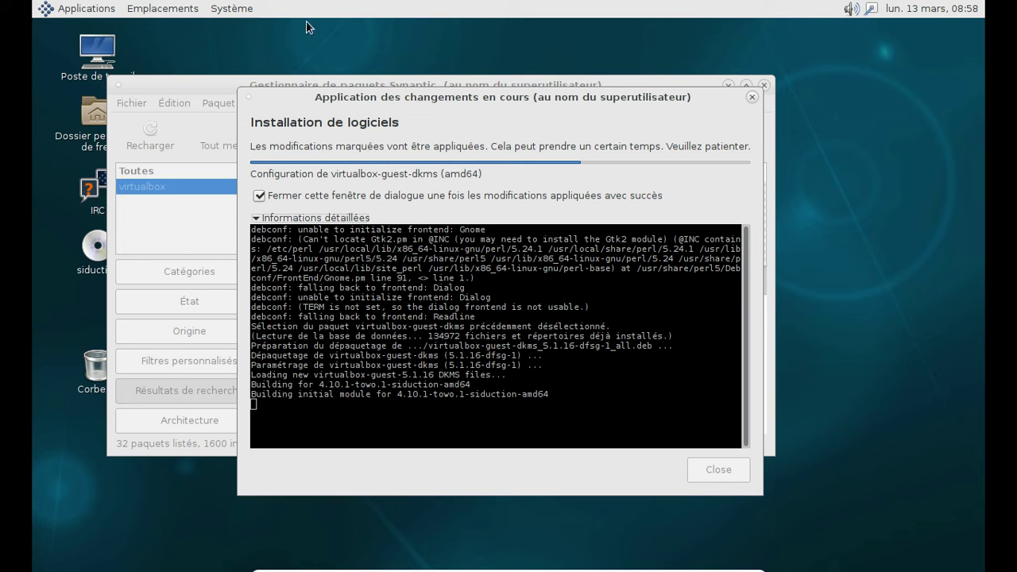
Step: Launch Firefox, restore its window from maximized, move it up under the panel and close the first-run tab
click(110, 10)
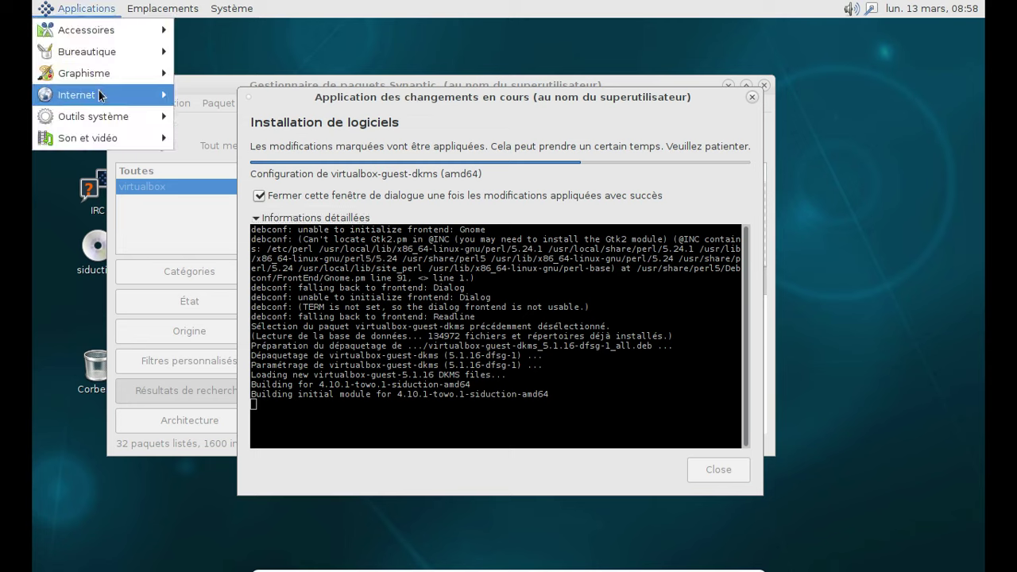
mouse_move(99, 92)
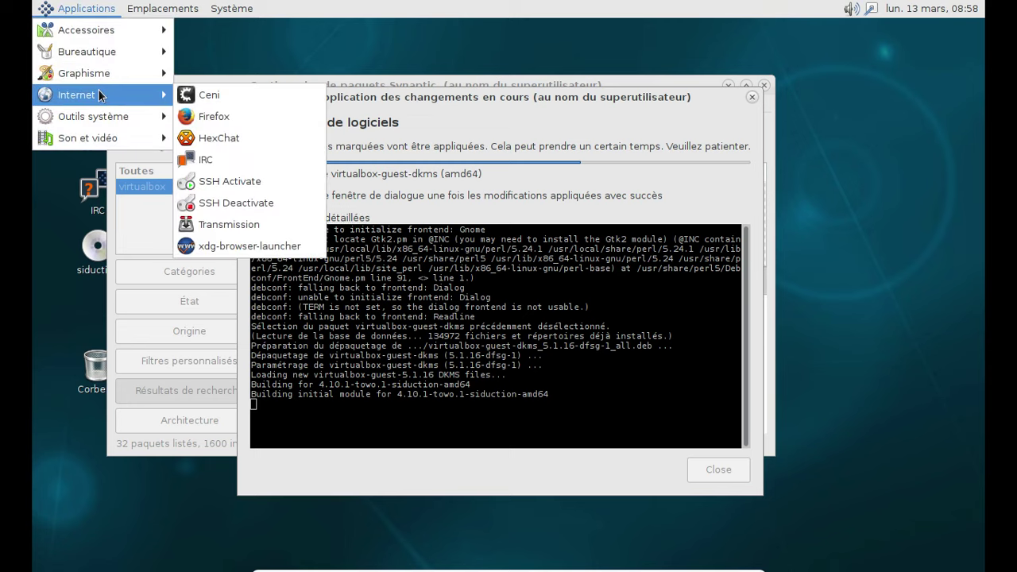
click(213, 118)
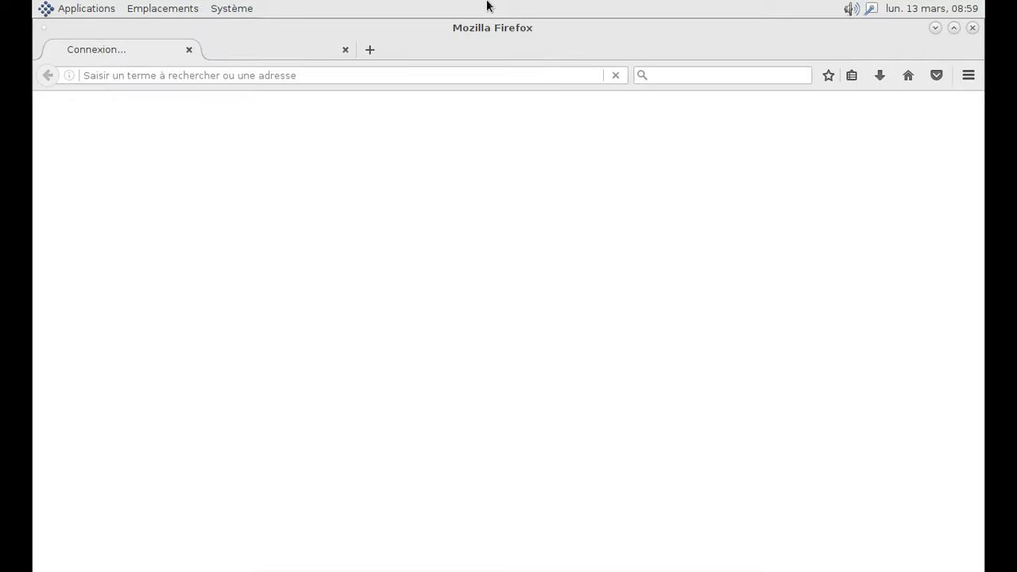
click(953, 28)
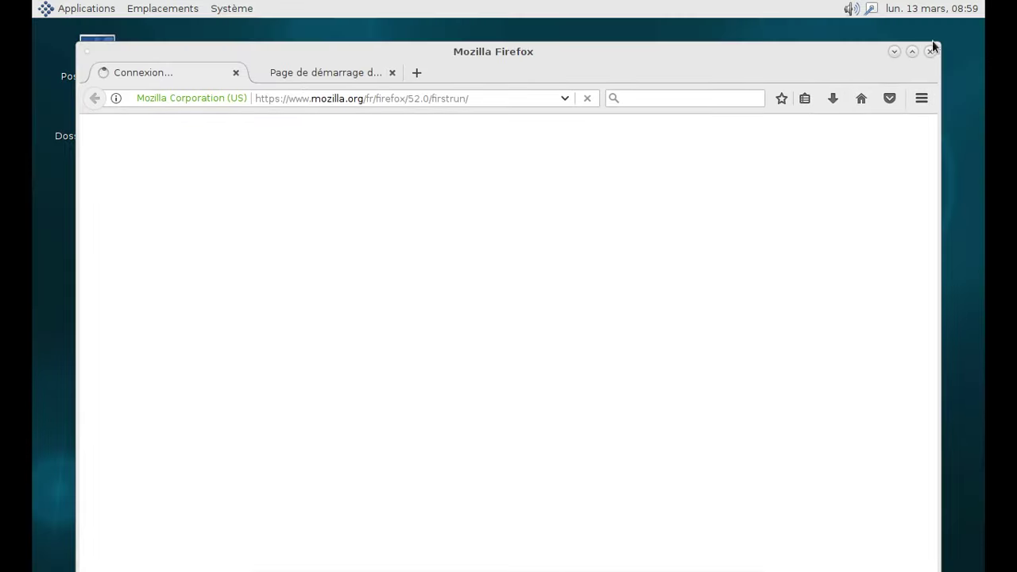
drag(613, 57, 611, 32)
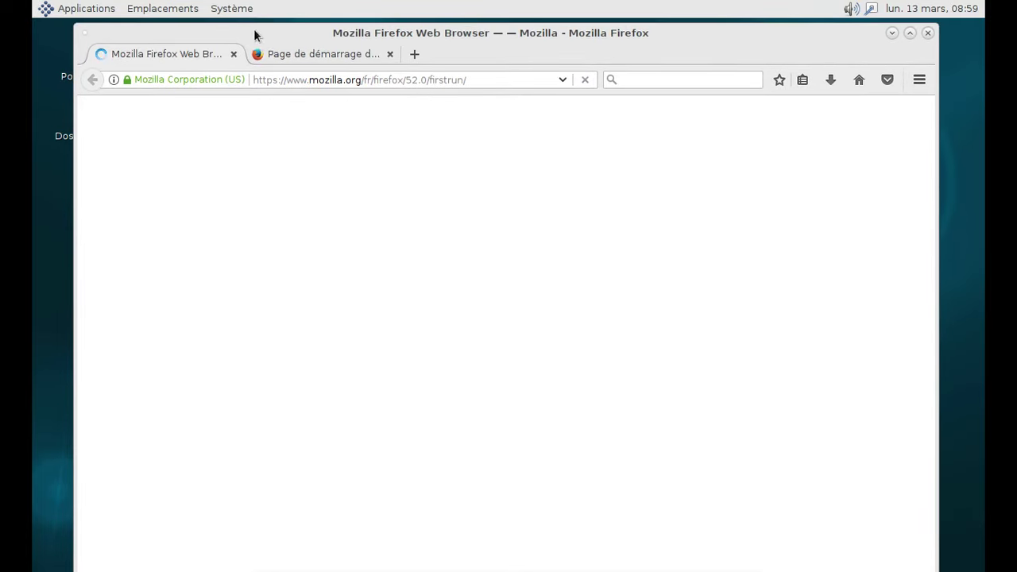
click(233, 54)
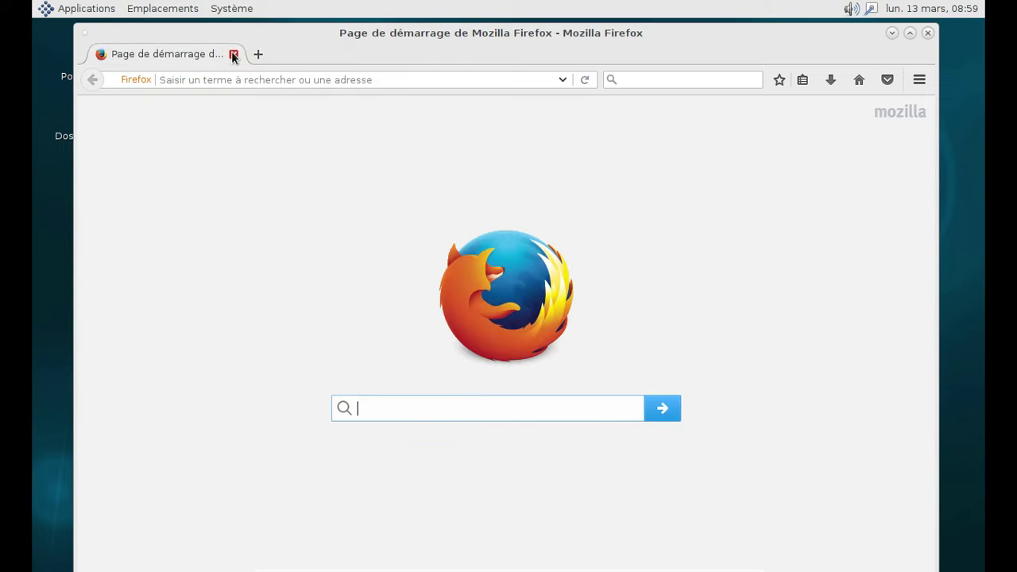
Step: Check the Firefox version in its About window, then close that window and the browser
click(919, 80)
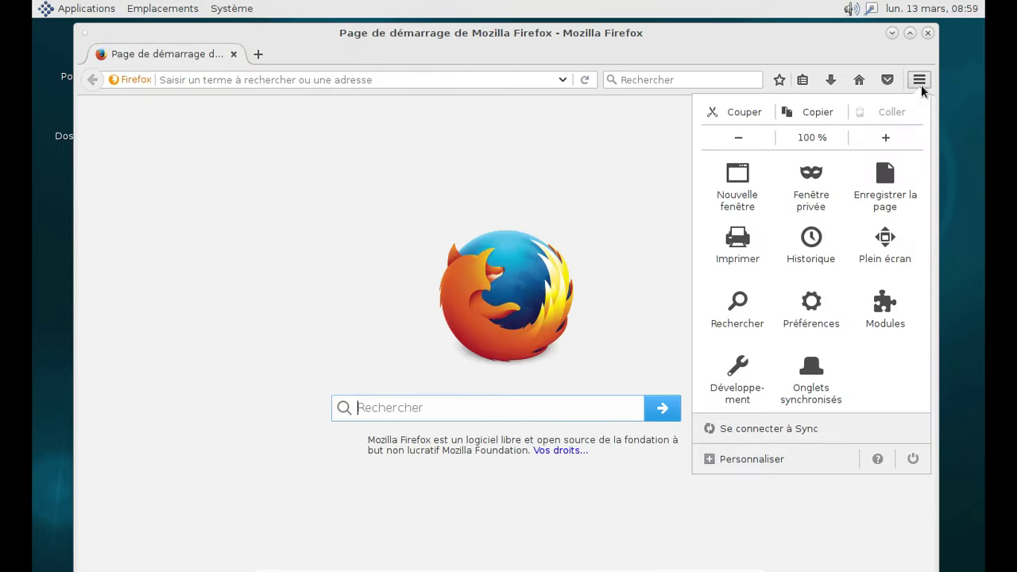
click(885, 459)
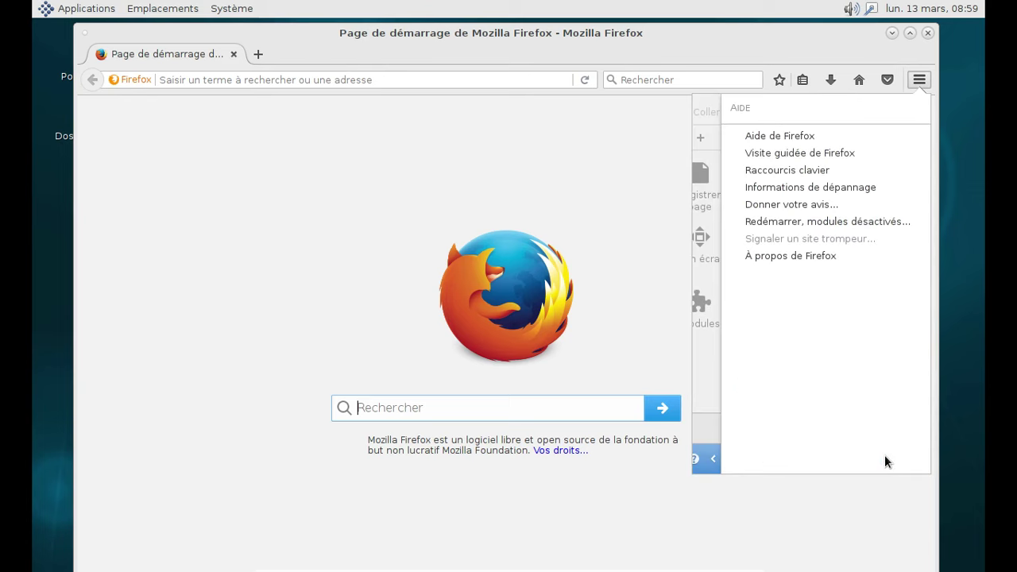
click(790, 255)
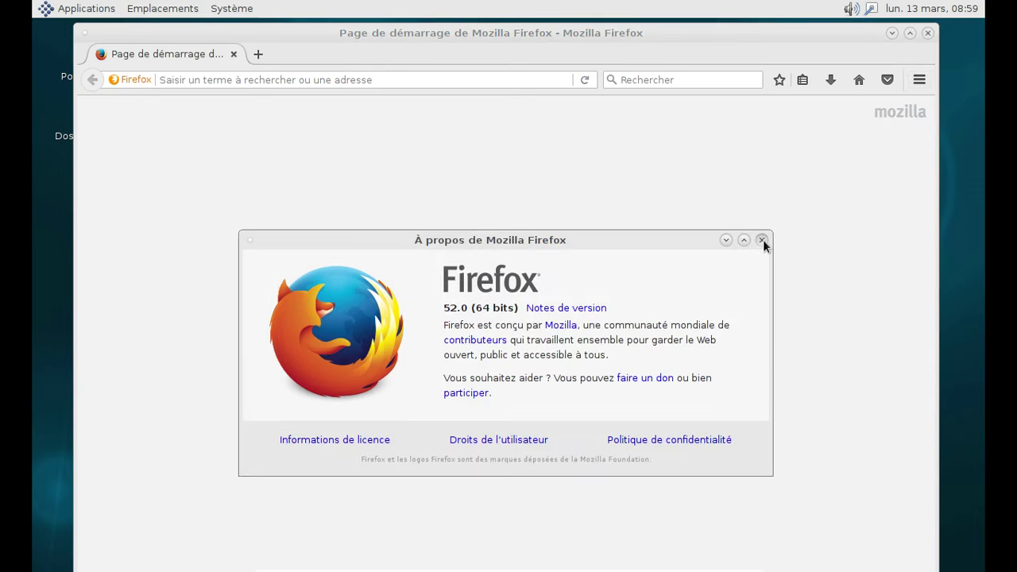
click(761, 240)
click(929, 34)
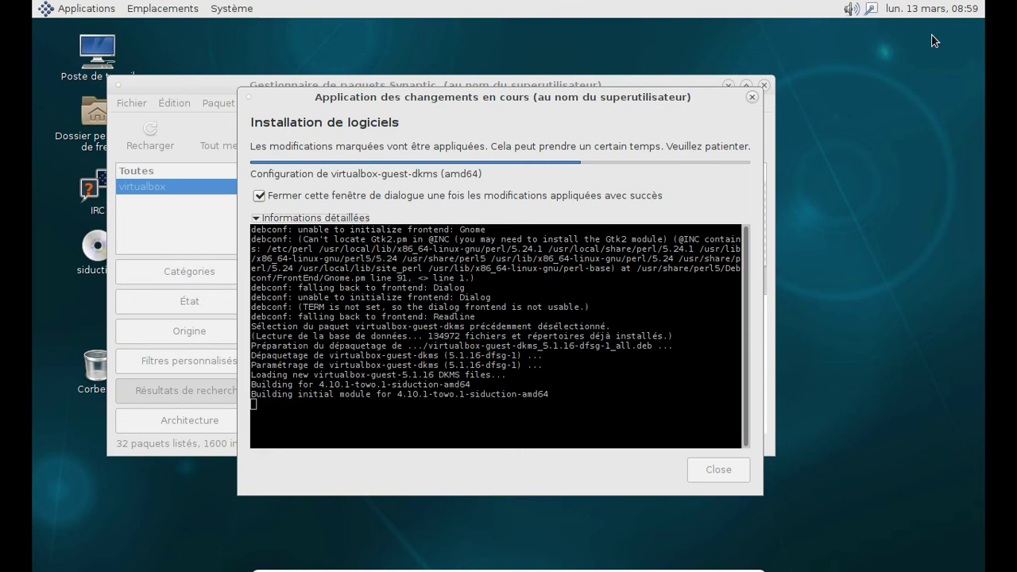
Step: Switch the Siduction 17.1.0 virtual machine from full screen to windowed display
key(Control_R+f)
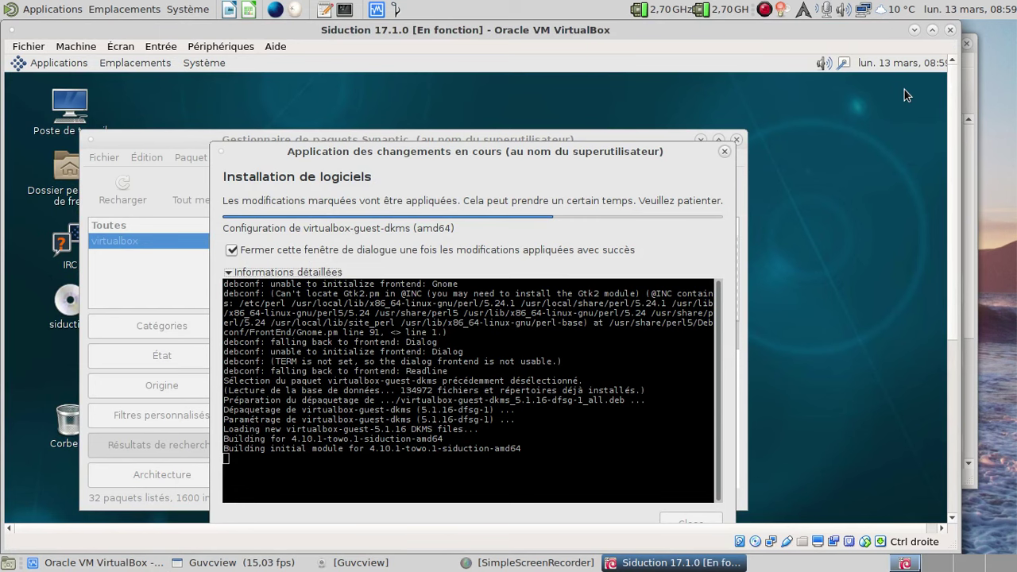
Step: Delete the empty extra panel above the guest desktop's window-list panel and return the virtual machine to full screen
drag(951, 209, 952, 403)
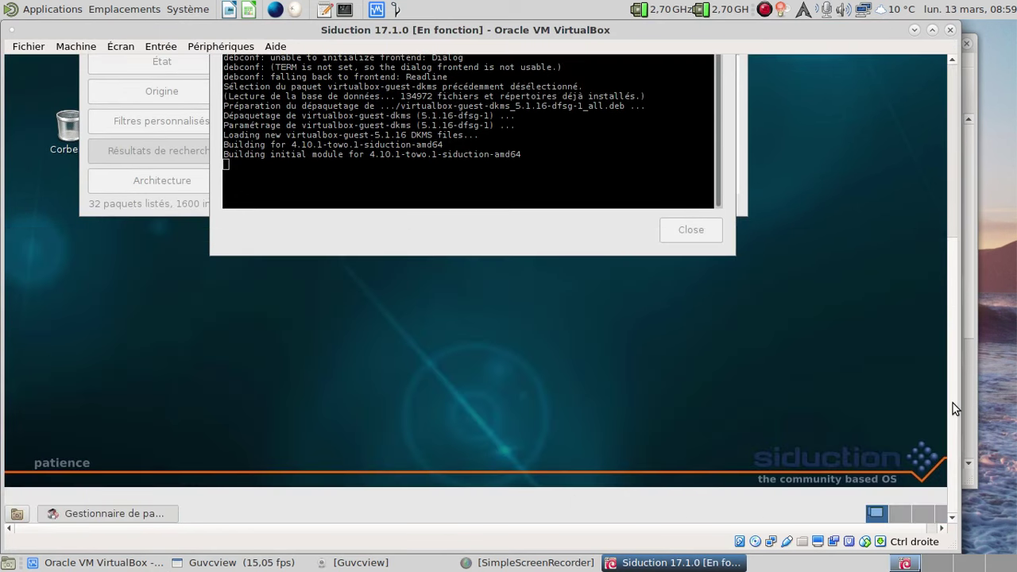
right_click(688, 493)
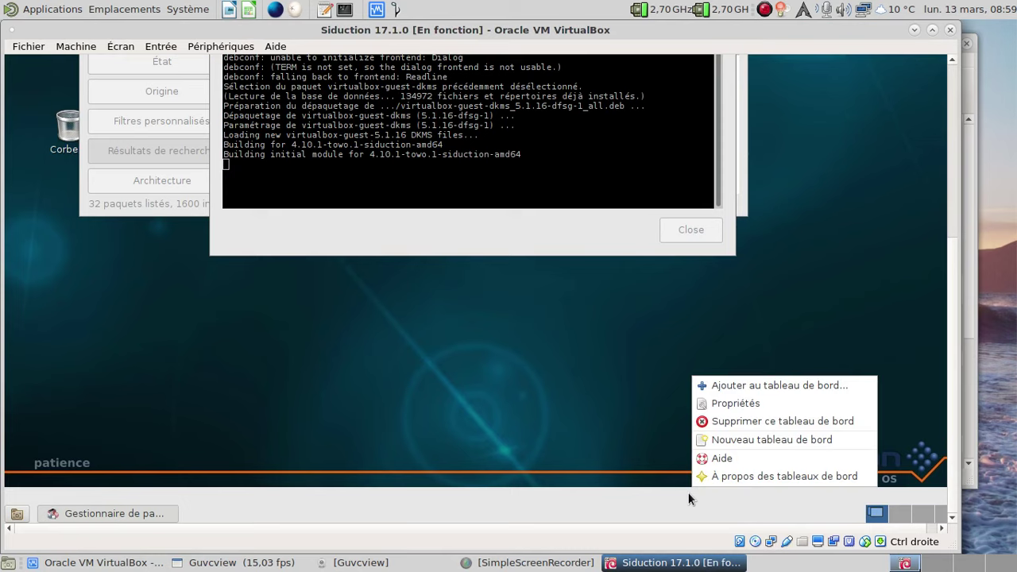
click(736, 428)
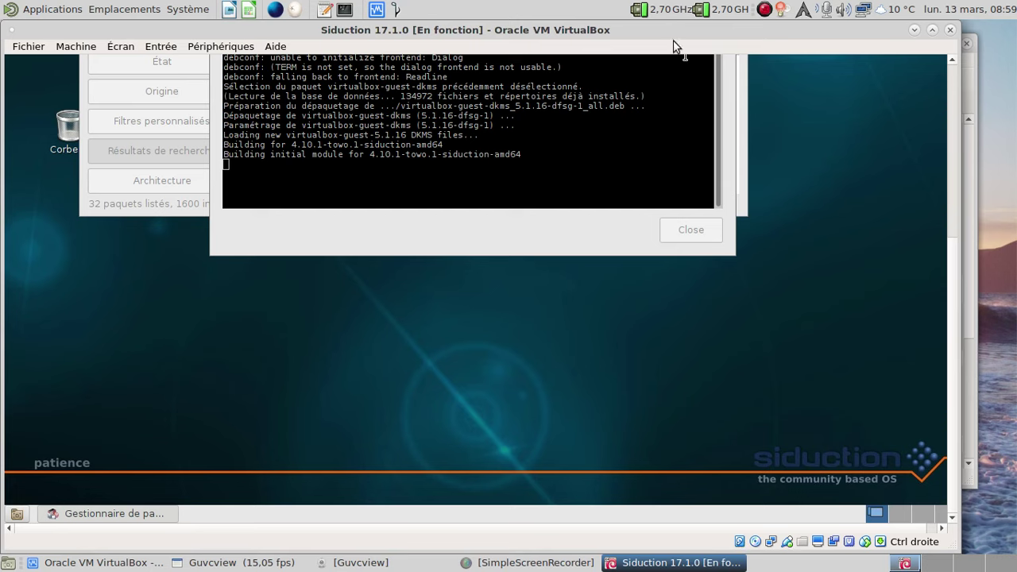
mouse_move(667, 38)
mouse_down()
mouse_move(780, 48)
mouse_move(771, 40)
mouse_move(751, 108)
mouse_move(721, 106)
mouse_move(698, 157)
mouse_move(735, 88)
mouse_move(700, 171)
mouse_move(688, 271)
mouse_move(680, 38)
mouse_up()
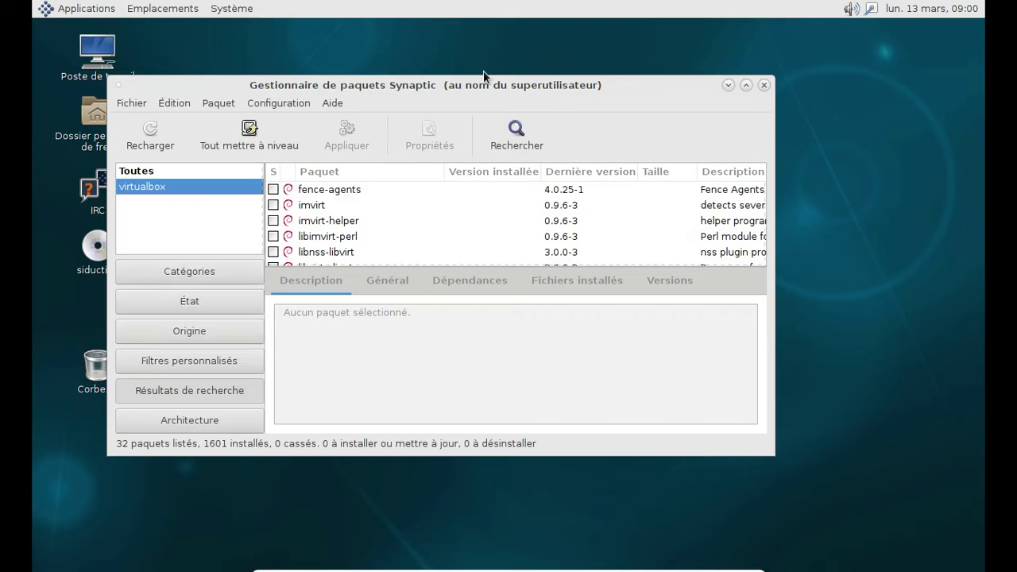
Step: Close Synaptic and restart the guest system into the default siduction 2017.1.0 boot entry
click(763, 84)
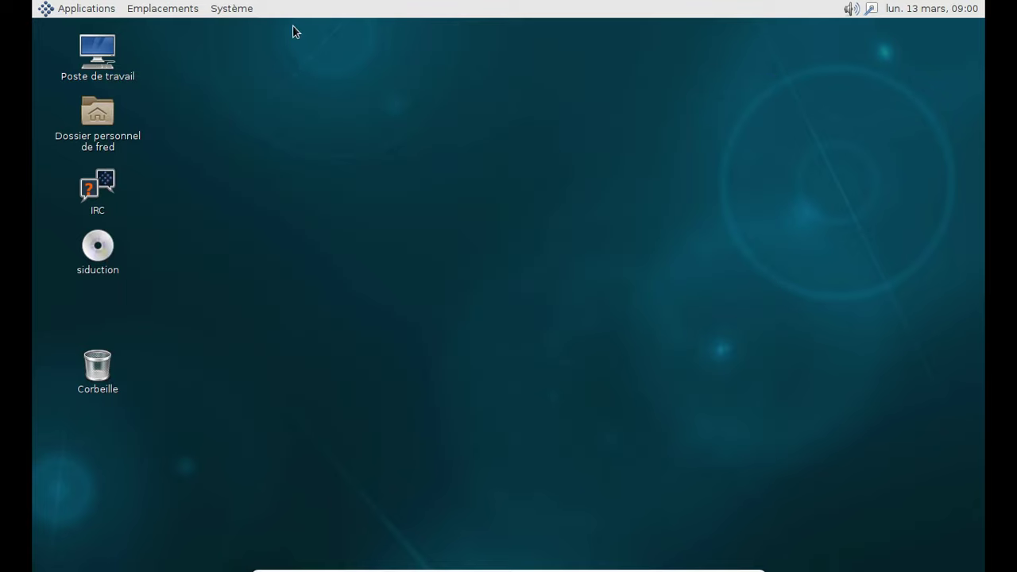
click(238, 10)
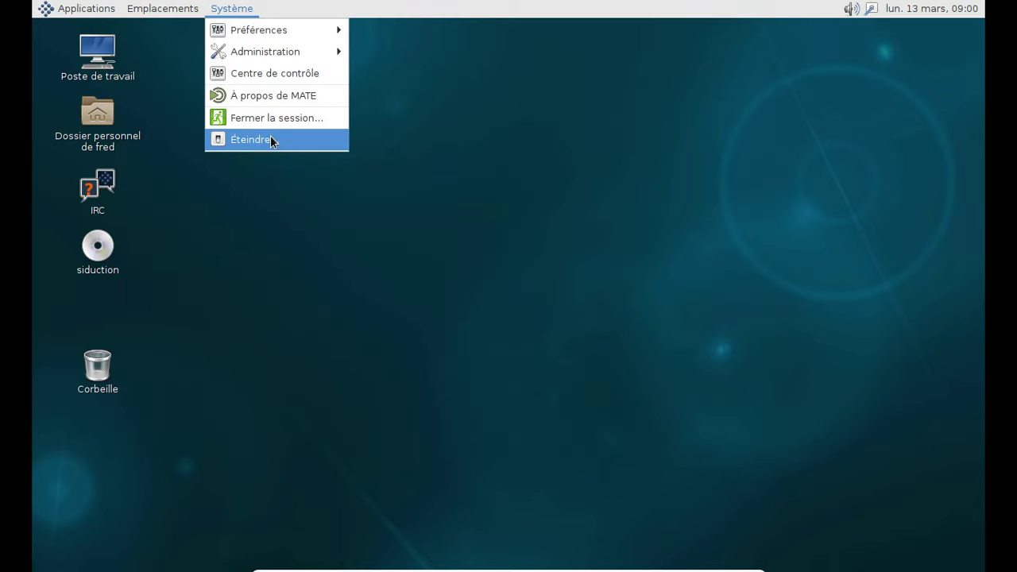
click(270, 139)
click(537, 435)
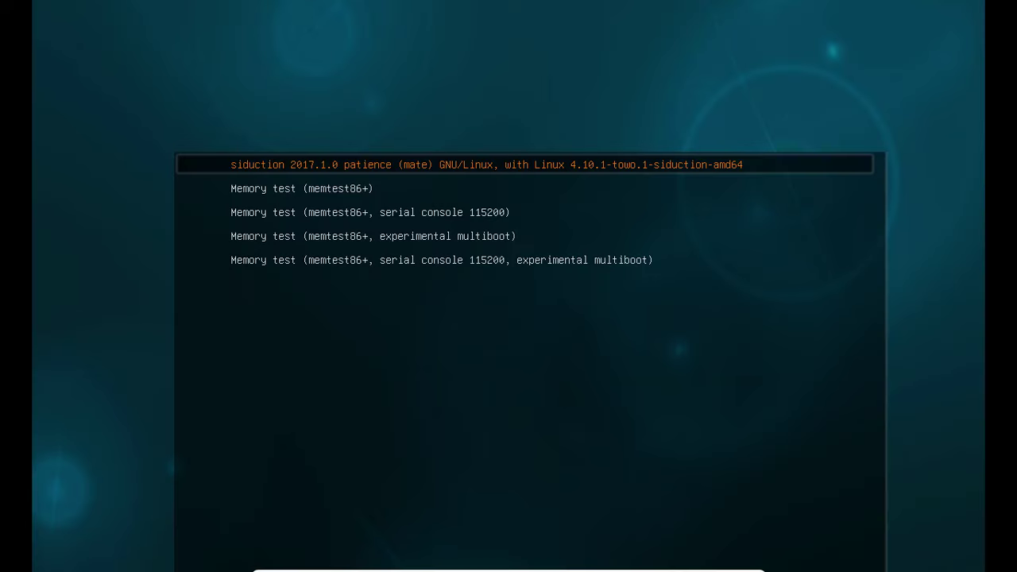
key(Return)
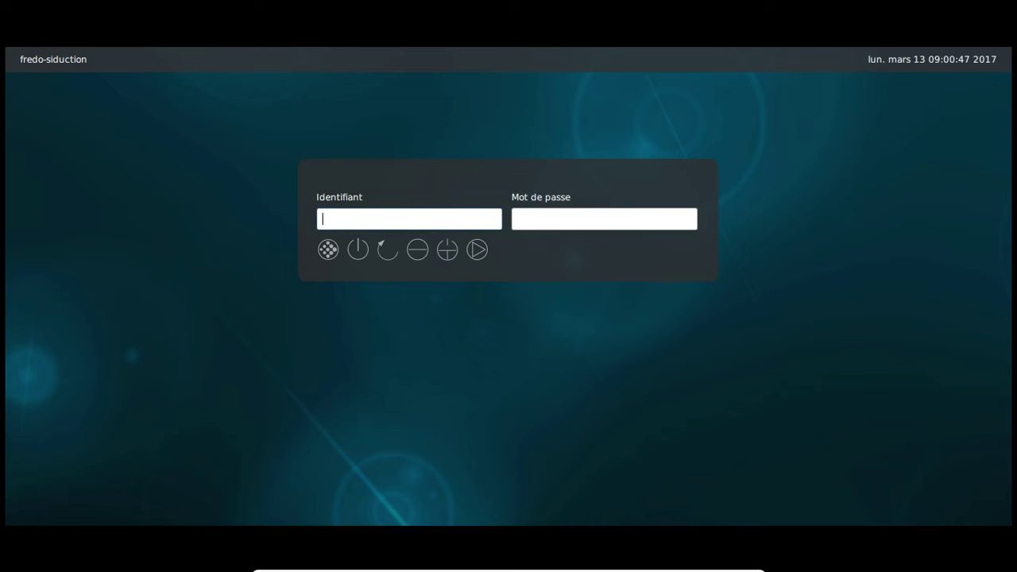
Step: Log in to the restarted system with the account's username and password, retyping the password from scratch
text(fred)
key(Tab)
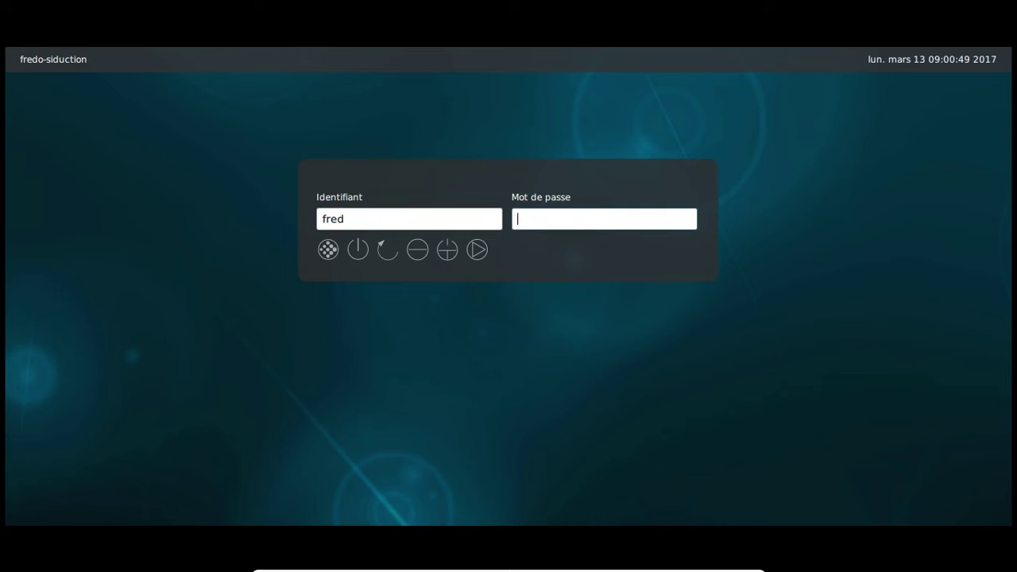
text(********)
key(BackSpace)
key(BackSpace)
key(BackSpace)
key(BackSpace)
key(BackSpace)
key(BackSpace)
key(BackSpace)
text(*********)
key(Return)
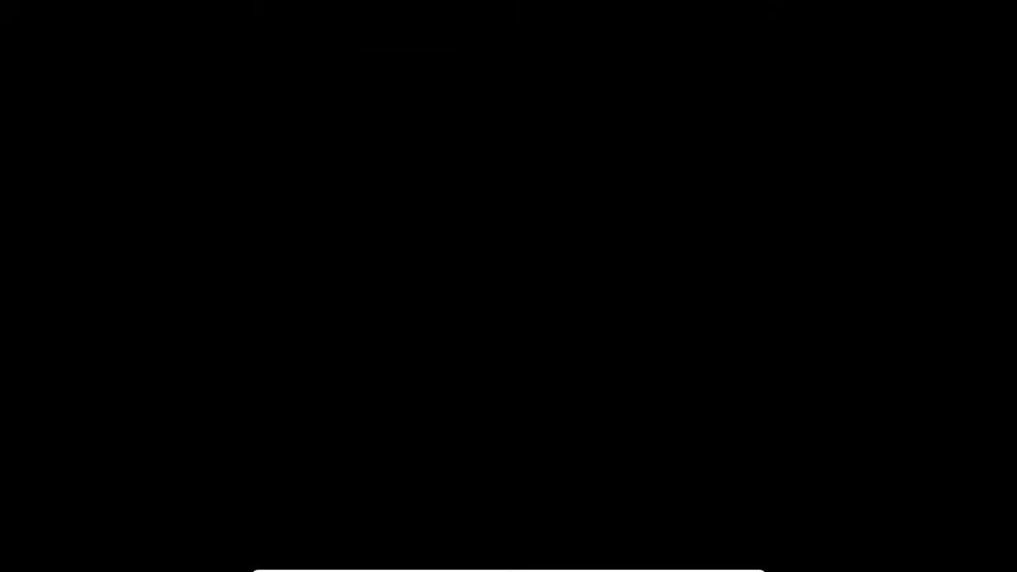
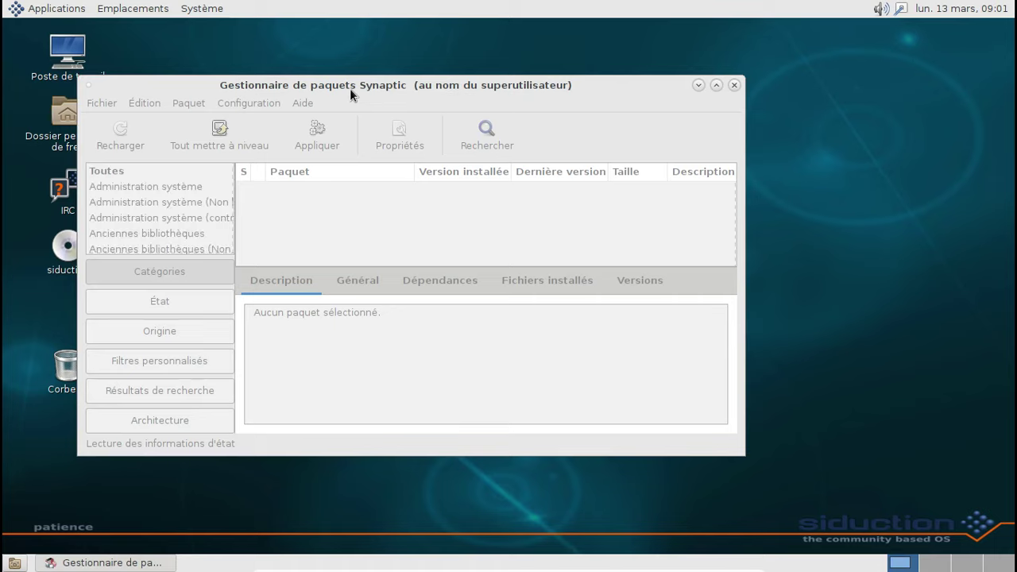
Step: Search Synaptic for mate-system-monitor and mark it for installation together with mate-system-monitor-common
drag(349, 88, 453, 61)
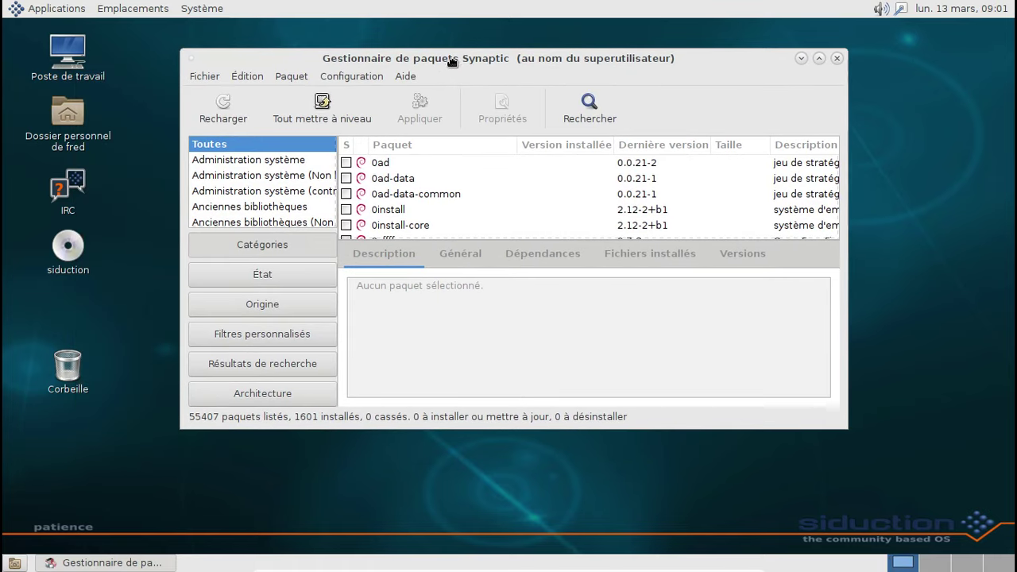
click(577, 111)
text(mate)
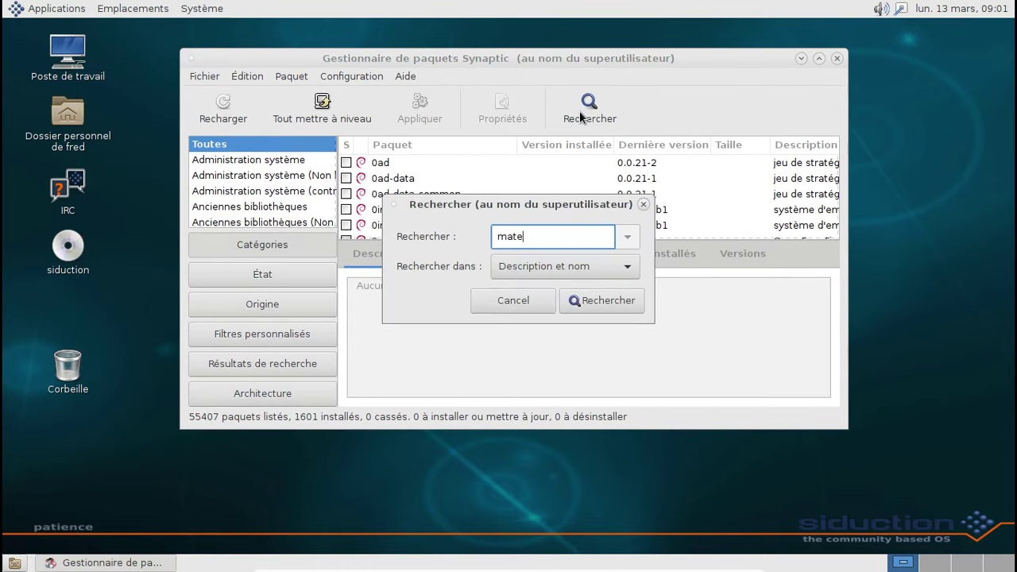
text(-system-monitor)
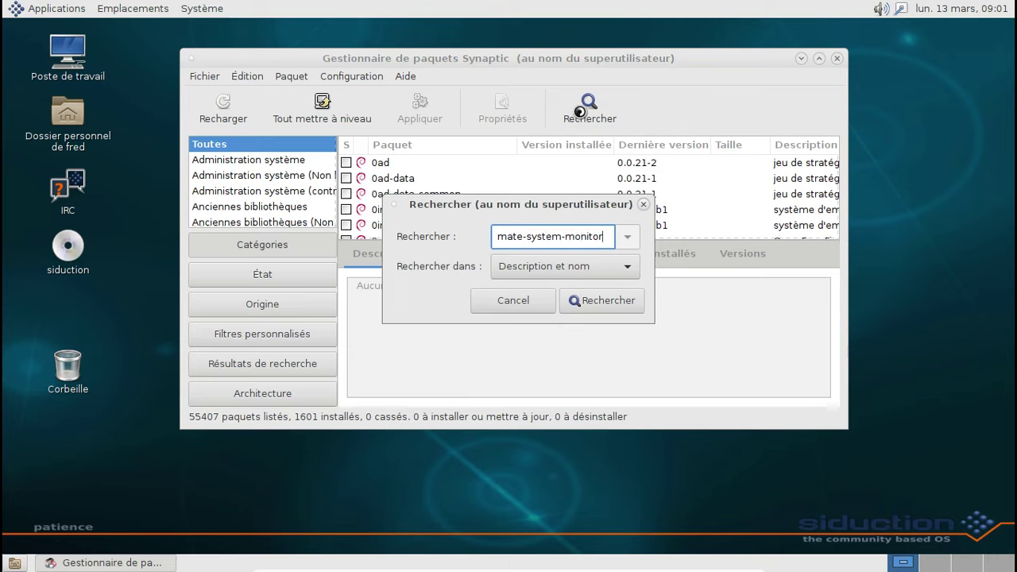
key(Return)
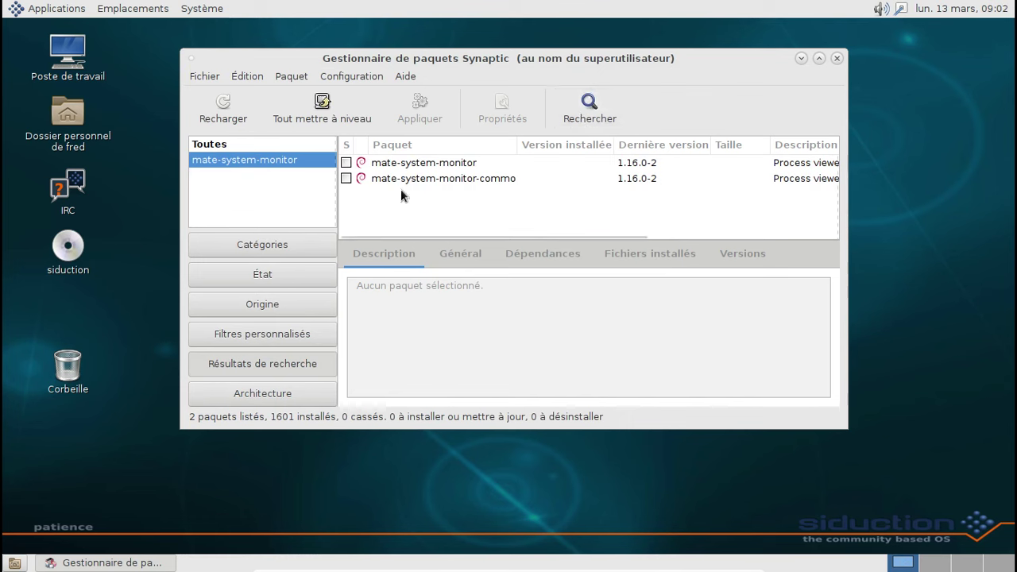
click(347, 163)
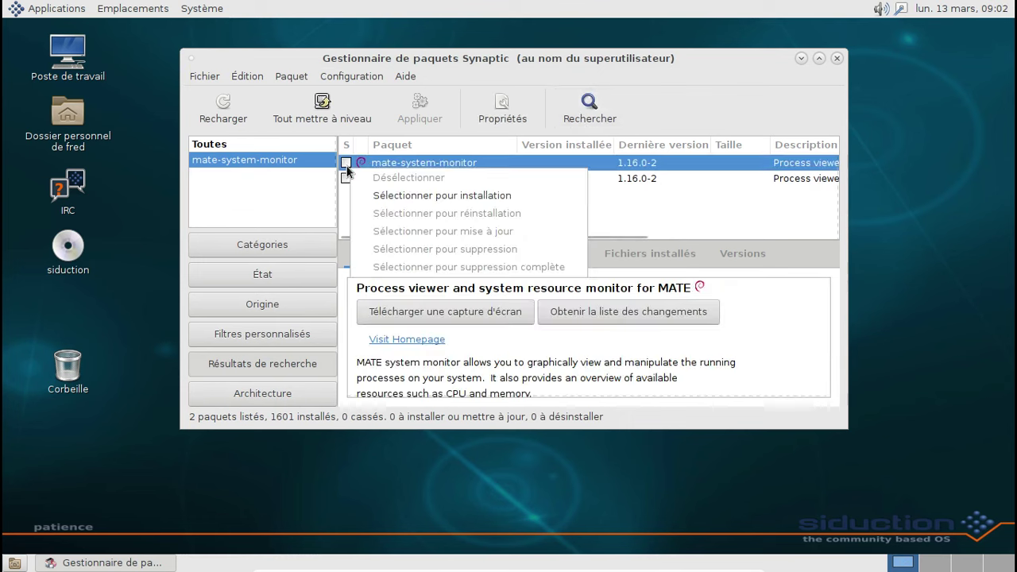
click(393, 194)
click(622, 377)
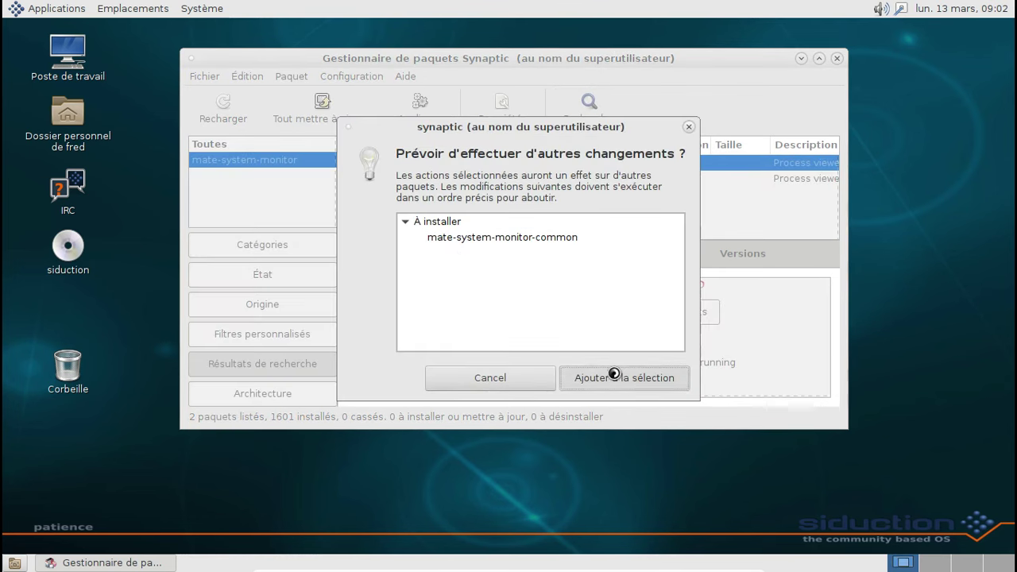
Step: Search the packages for libreoffice-fr and for libreoffice-i18n-fr
click(585, 116)
text(libreoffice-fr)
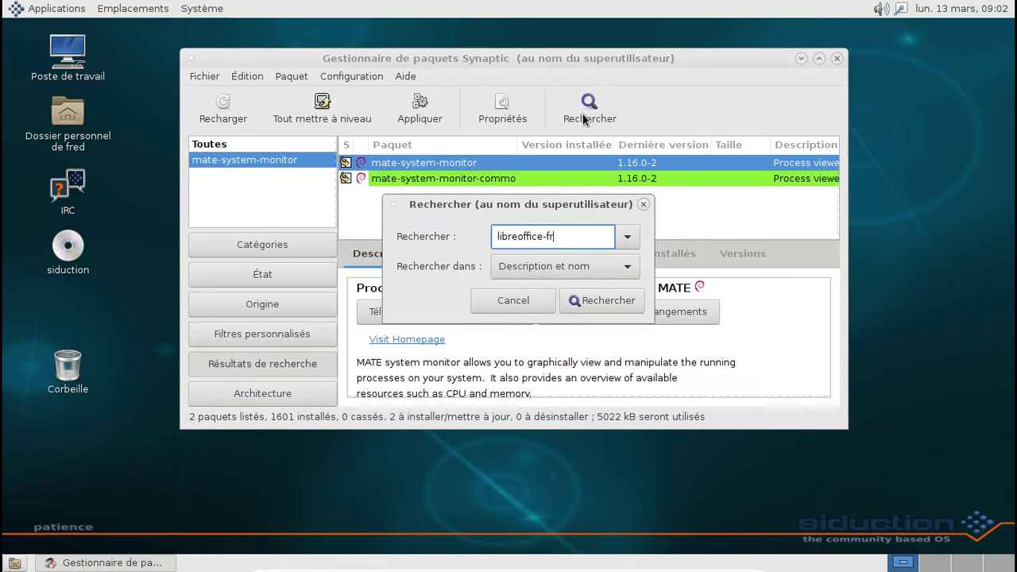
key(Return)
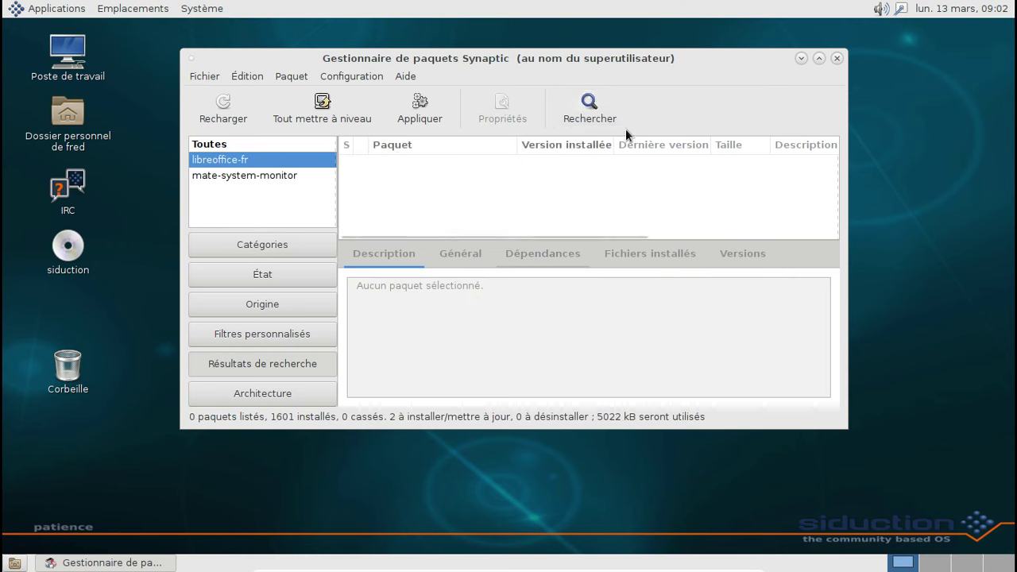
click(596, 118)
click(543, 237)
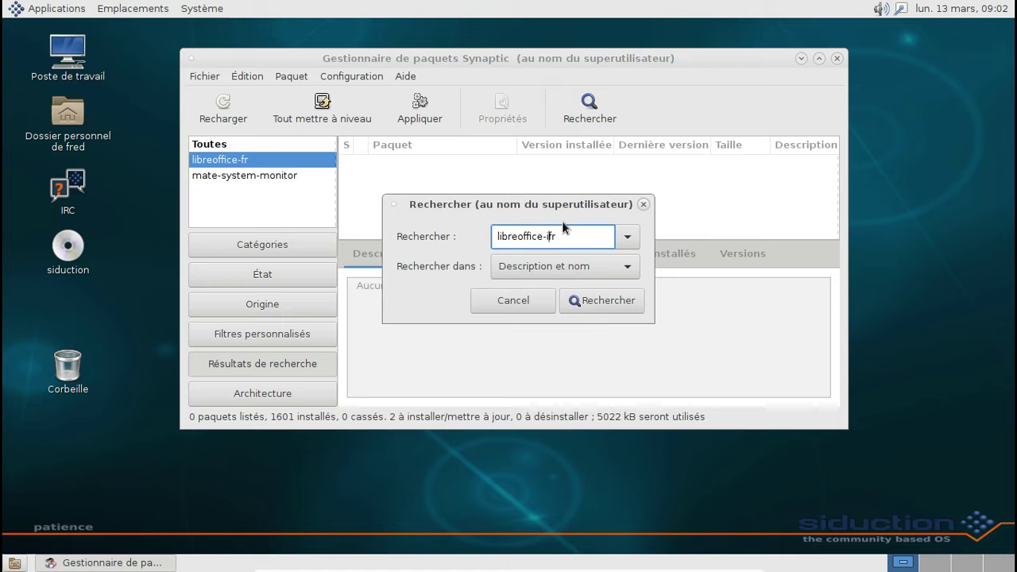
key(Return)
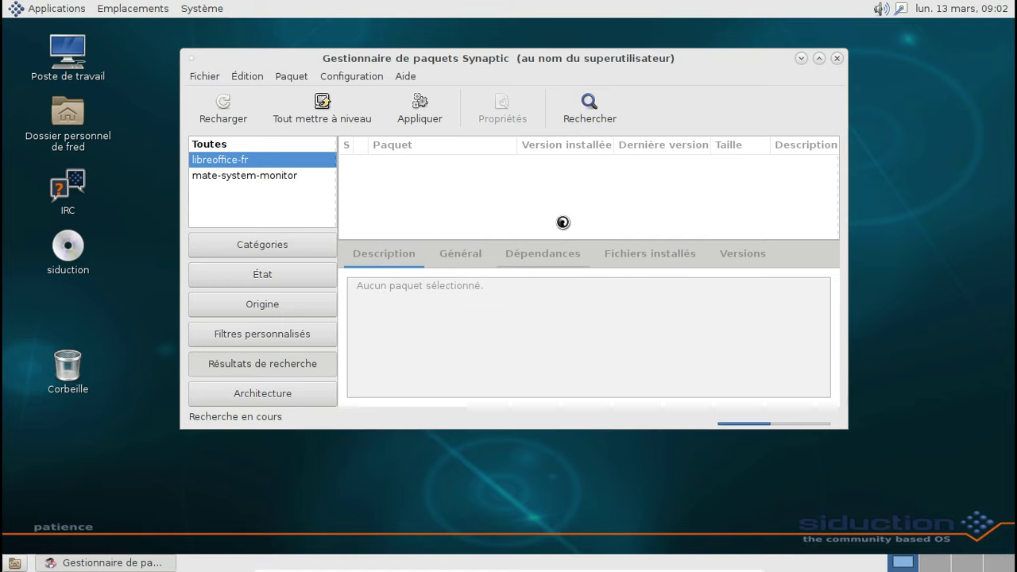
Step: Correct the previous search term to libreoffice-l10n-fr and search the packages again
click(586, 118)
key(Right)
key(Left)
key(Left)
key(Left)
key(Left)
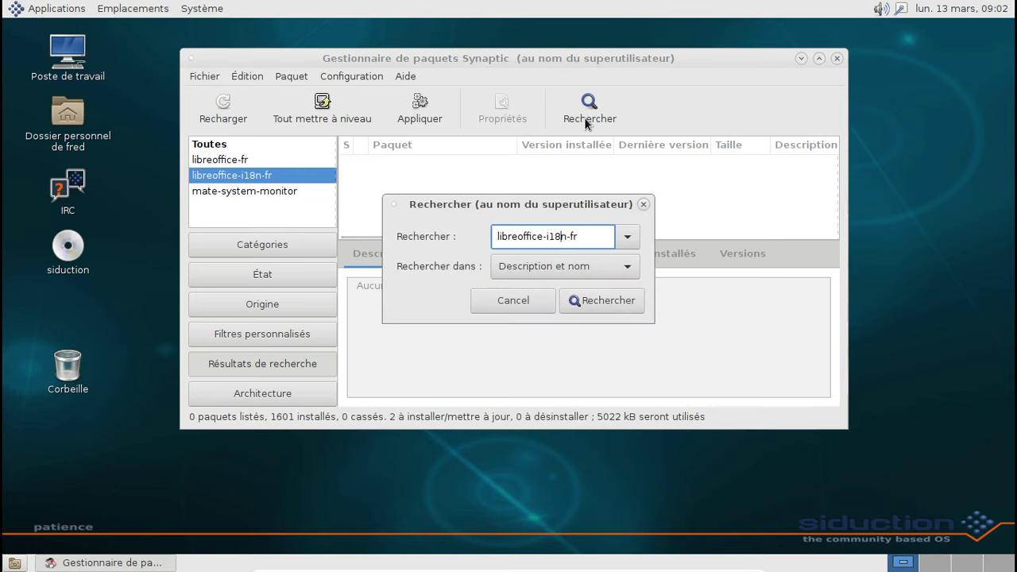
key(shift+Left)
key(shift+Left)
key(shift+Left)
text(l10)
key(Return)
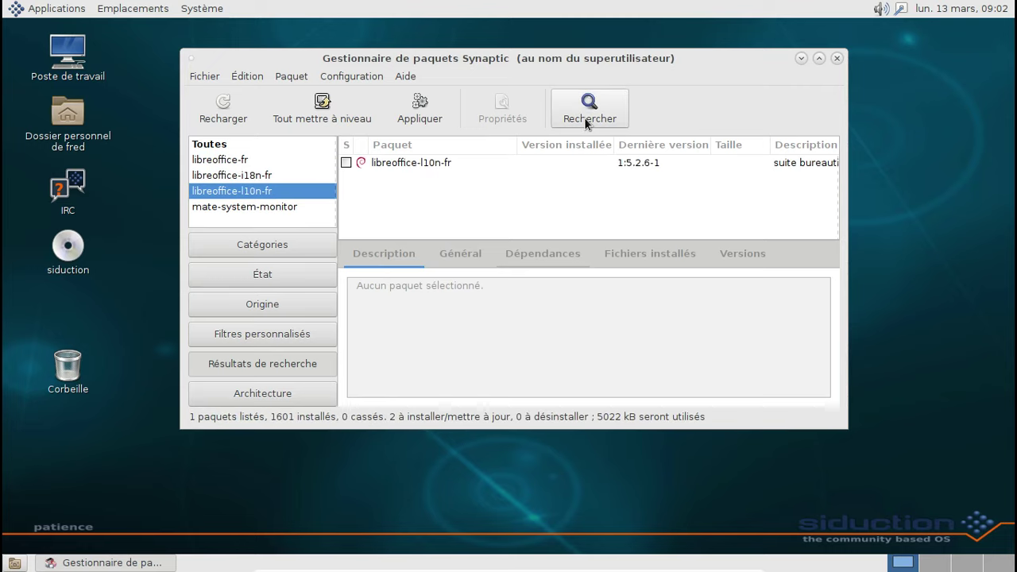
Step: Mark libreoffice-l10n-fr for installation and accept its dependencies libreoffice-common, libreoffice-style-galaxy, uno-libs3 and ure
click(472, 165)
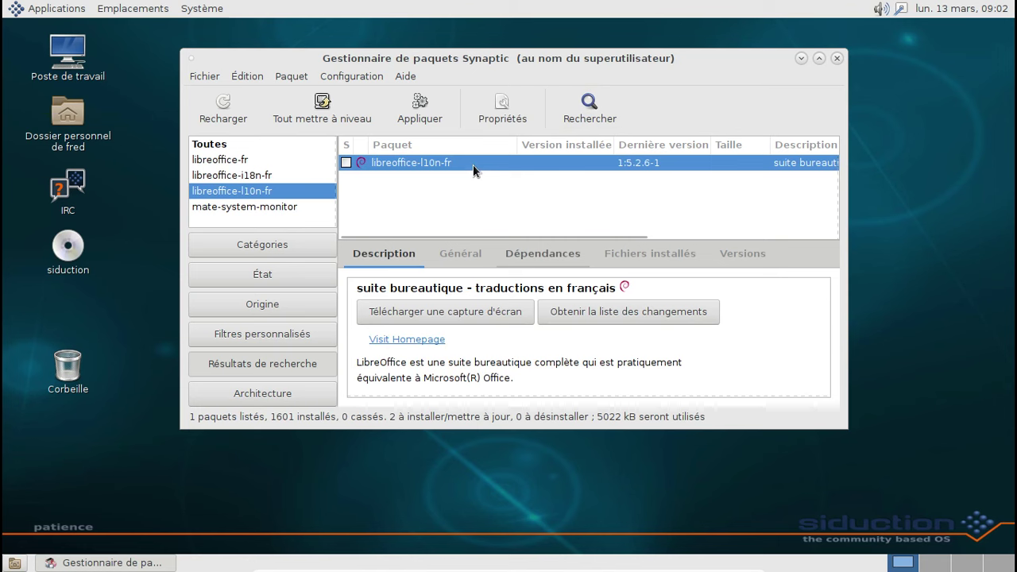
right_click(472, 164)
click(517, 194)
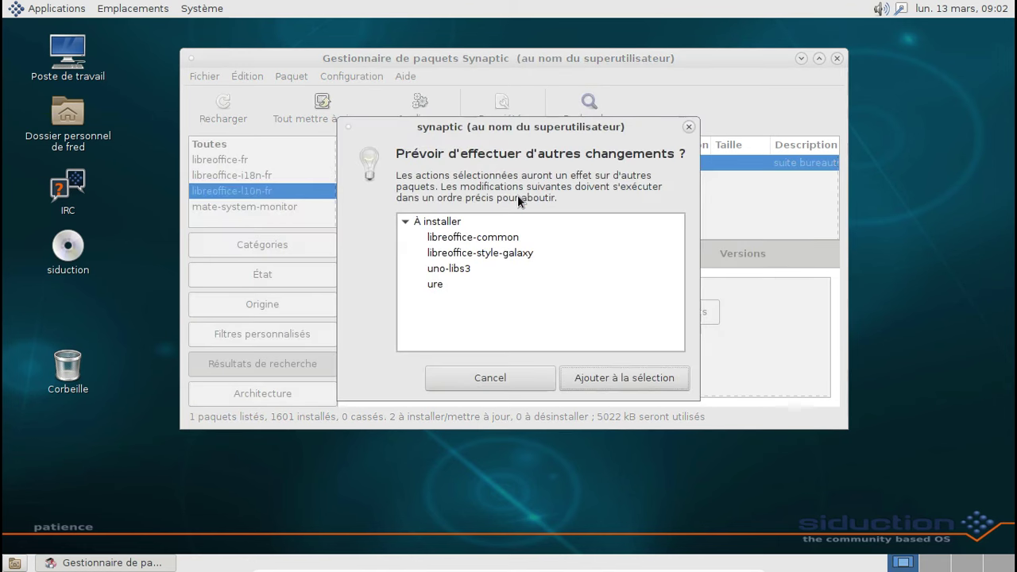
click(612, 379)
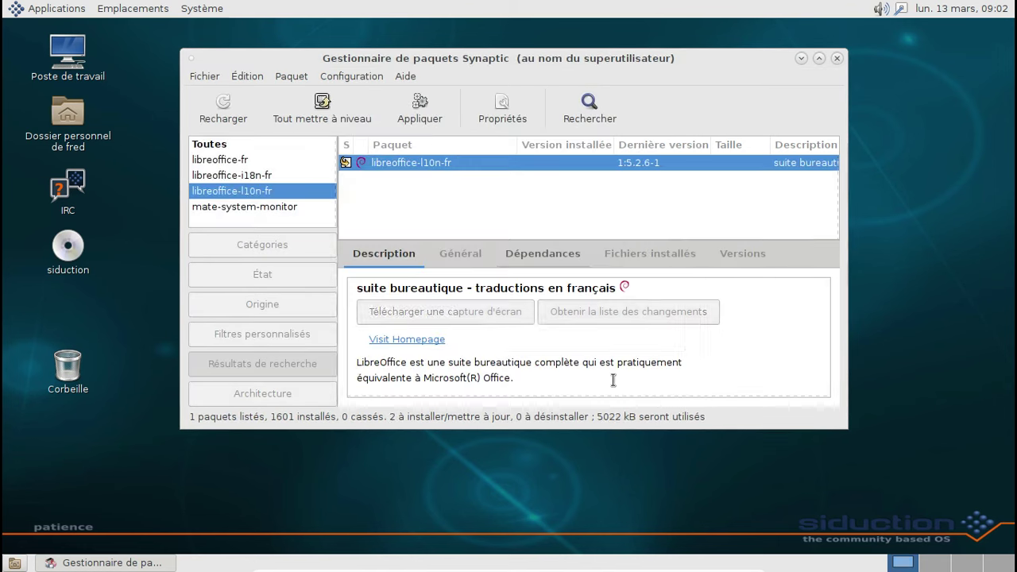
Step: Shorten the search term to libreoffice and search the package names and descriptions
click(589, 107)
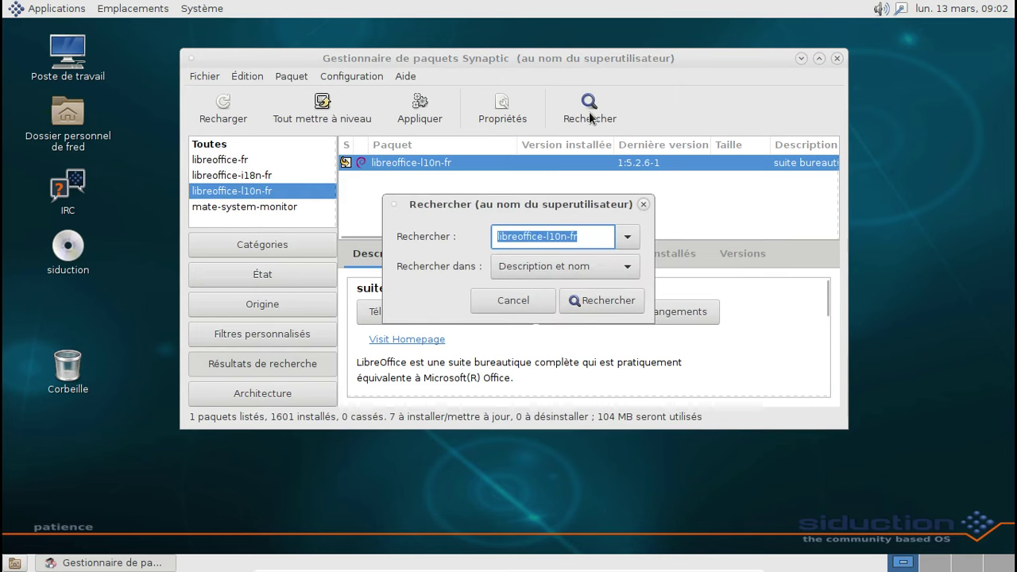
key(End)
key(BackSpace)
key(BackSpace)
key(BackSpace)
key(BackSpace)
key(BackSpace)
key(BackSpace)
key(BackSpace)
key(BackSpace)
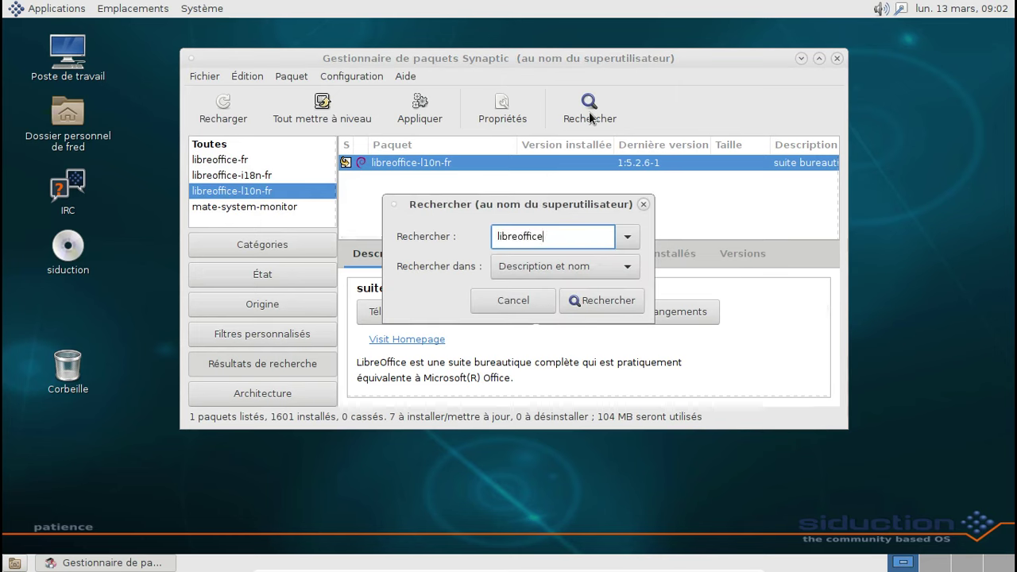
key(Return)
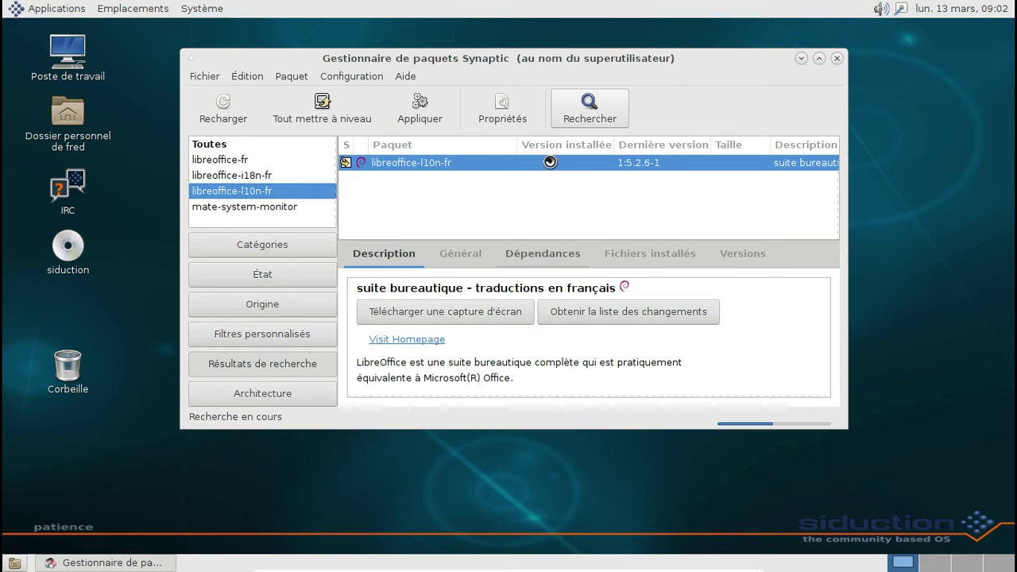
Step: Mark the libreoffice metapackage for installation from the search results and accept its additional dependencies
scroll(541, 187, down, 10)
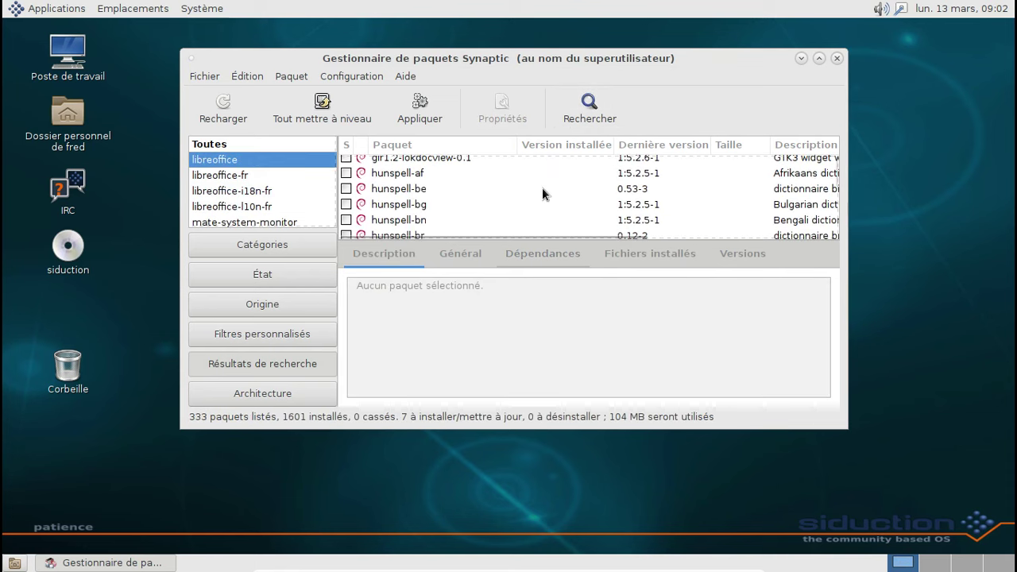
scroll(542, 188, down, 10)
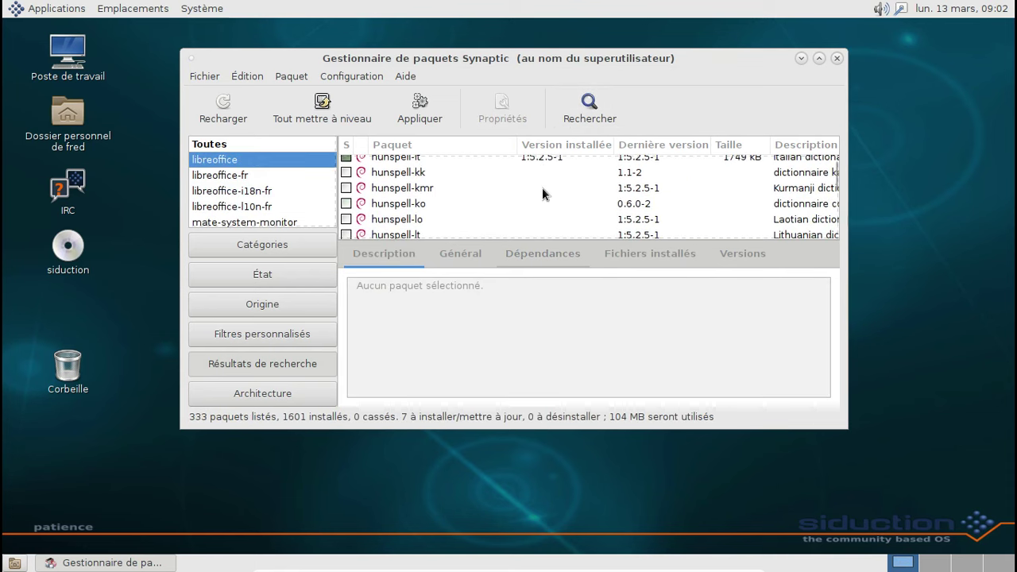
scroll(541, 188, down, 10)
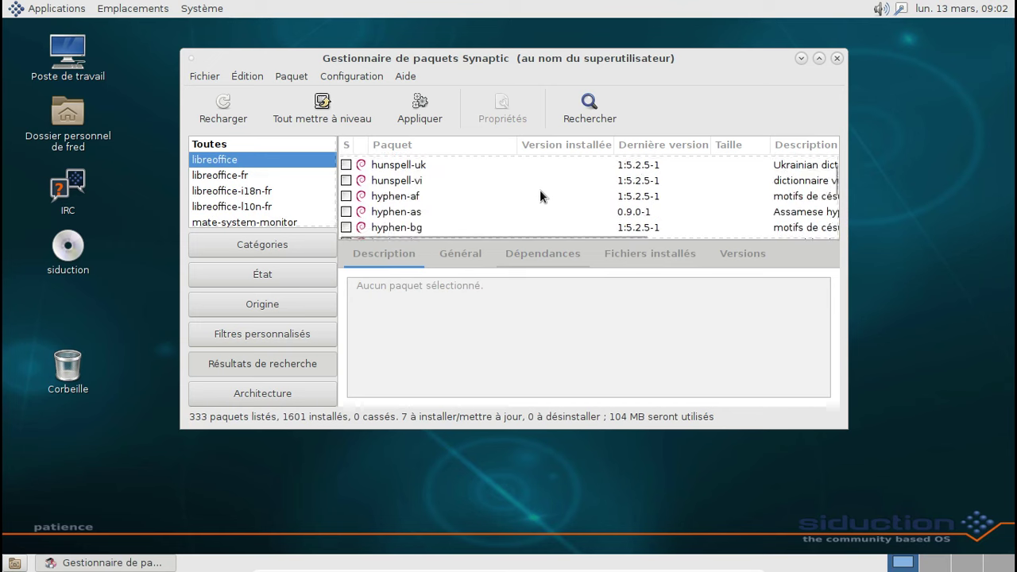
scroll(539, 190, down, 10)
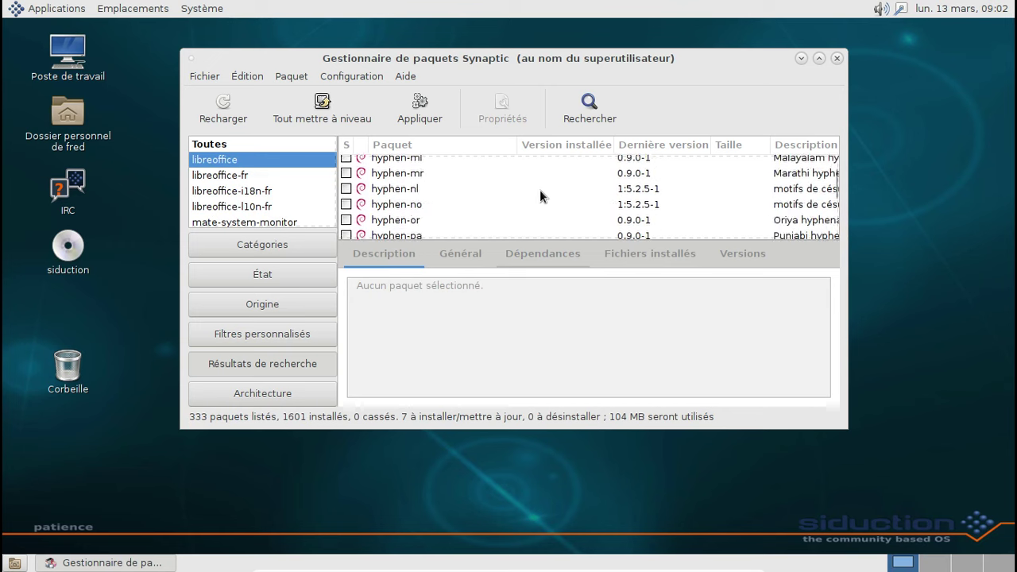
scroll(540, 190, down, 5)
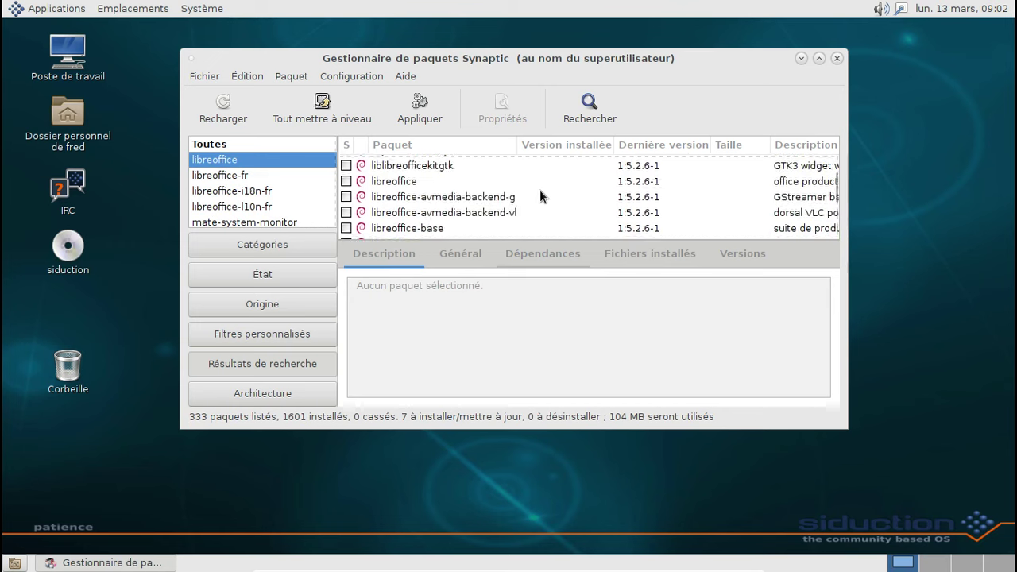
scroll(538, 193, up, 3)
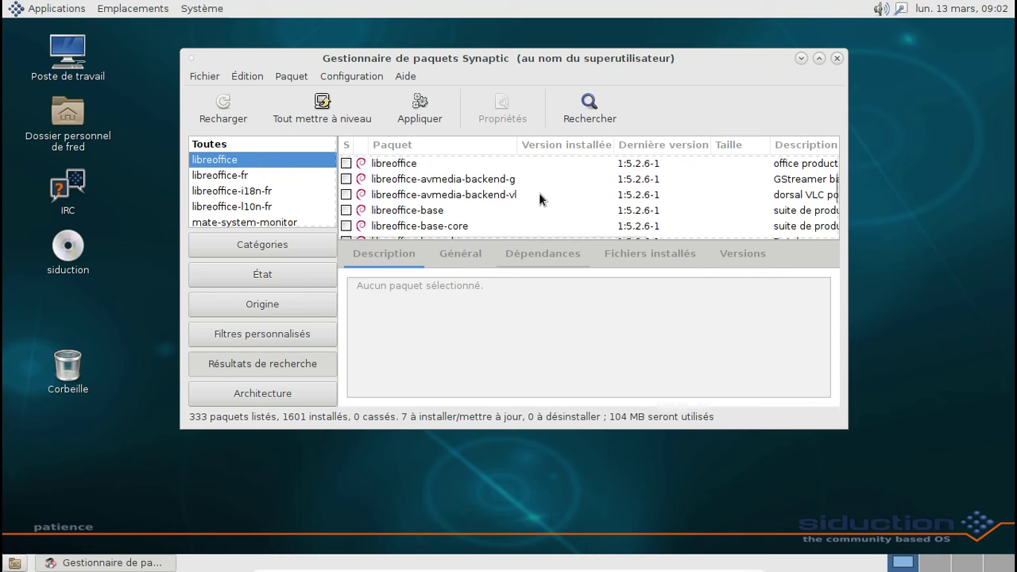
click(433, 158)
right_click(434, 160)
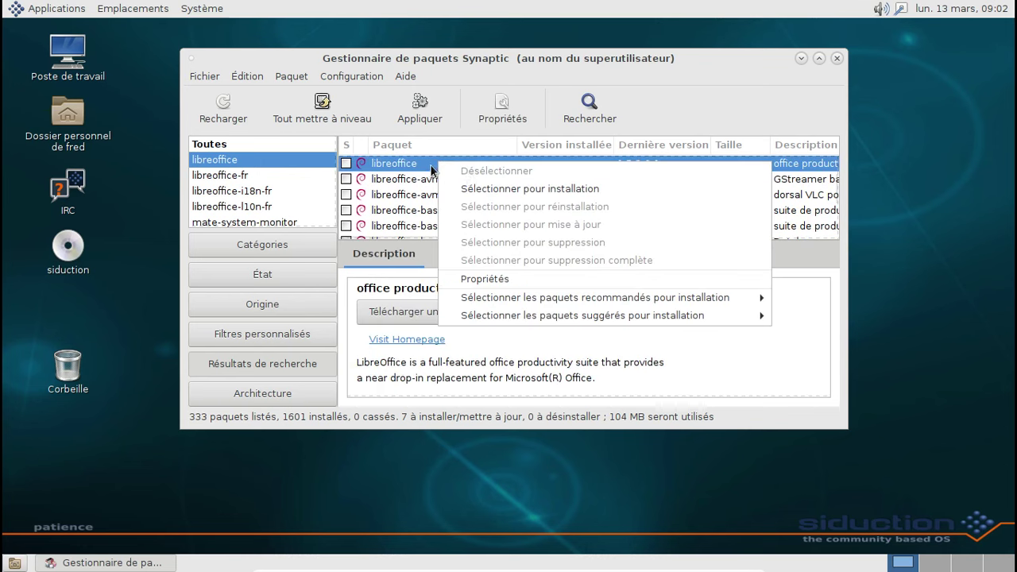
click(488, 186)
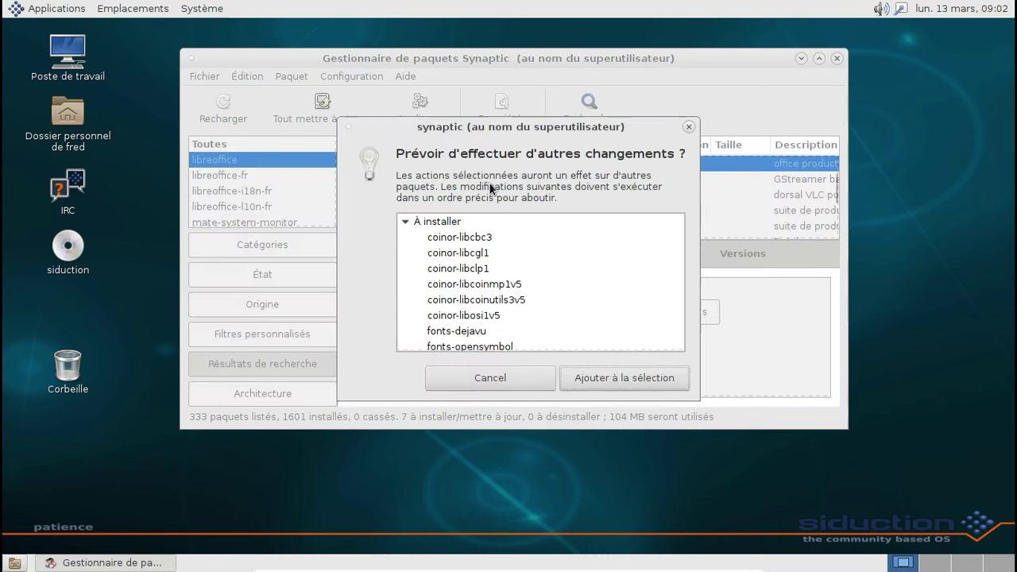
click(616, 377)
Step: Mark the GTK integration packages libreoffice-gtk3 and libreoffice-gtk2 for installation
scroll(558, 202, down, 8)
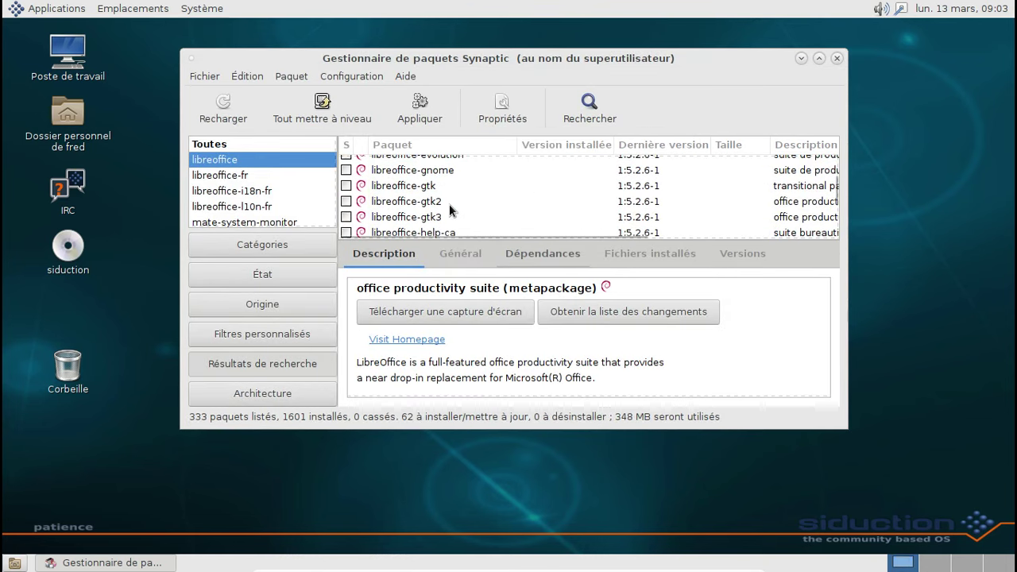
click(443, 216)
right_click(443, 218)
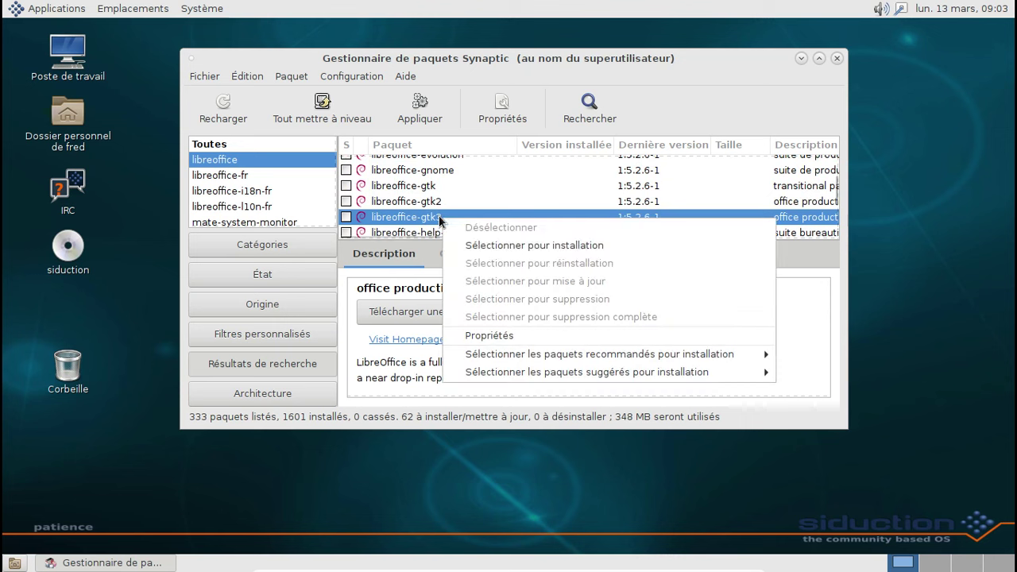
click(498, 248)
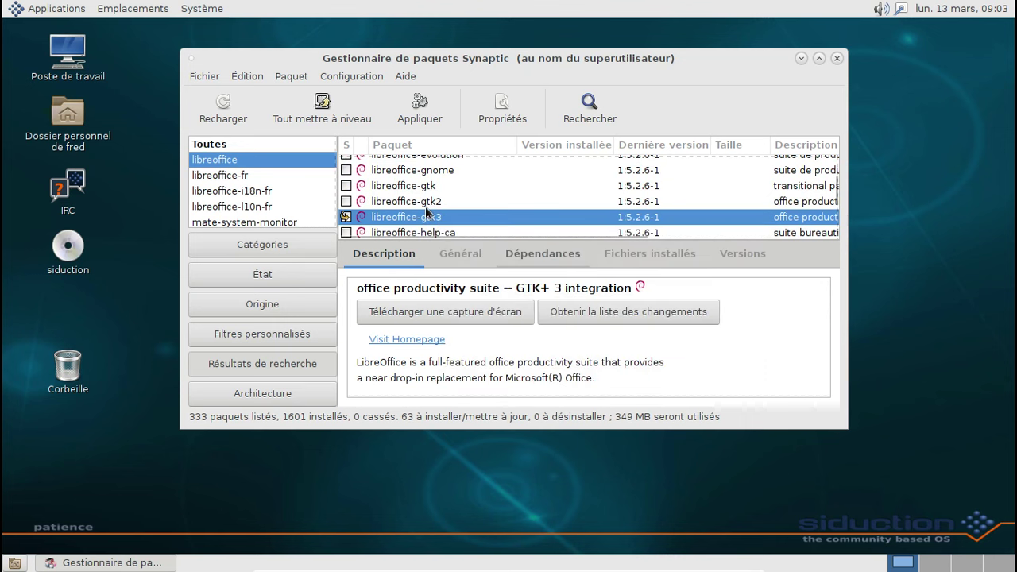
click(425, 206)
right_click(425, 206)
click(490, 239)
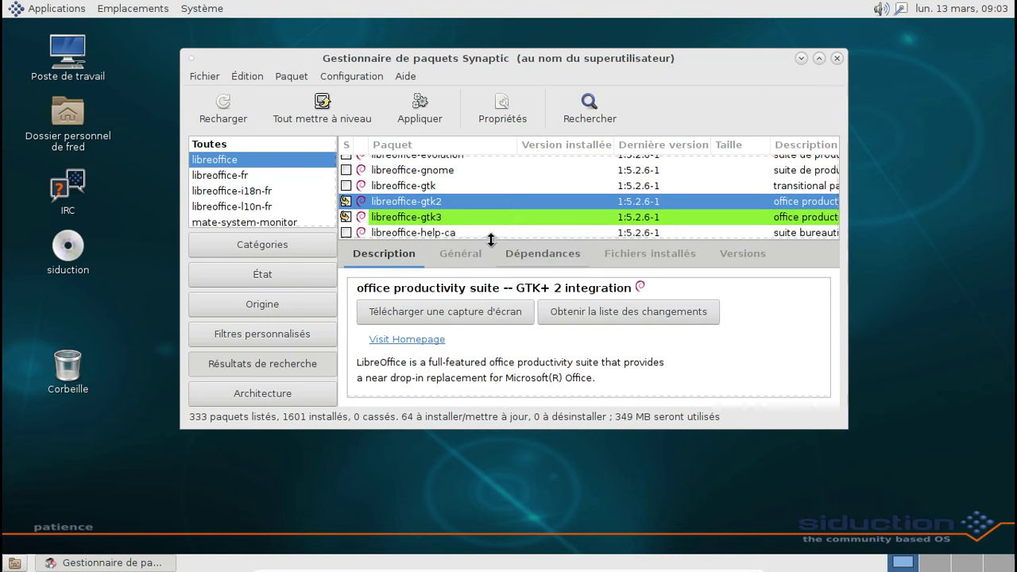
Step: Mark the French help package libreoffice-help-fr for installation and apply all marked package changes
scroll(514, 204, down, 5)
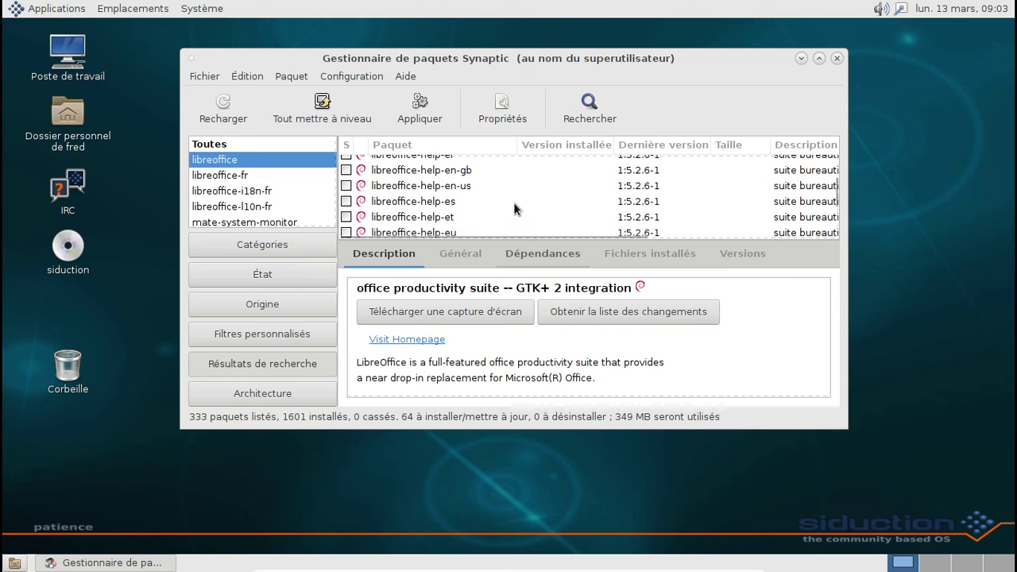
click(456, 194)
right_click(455, 192)
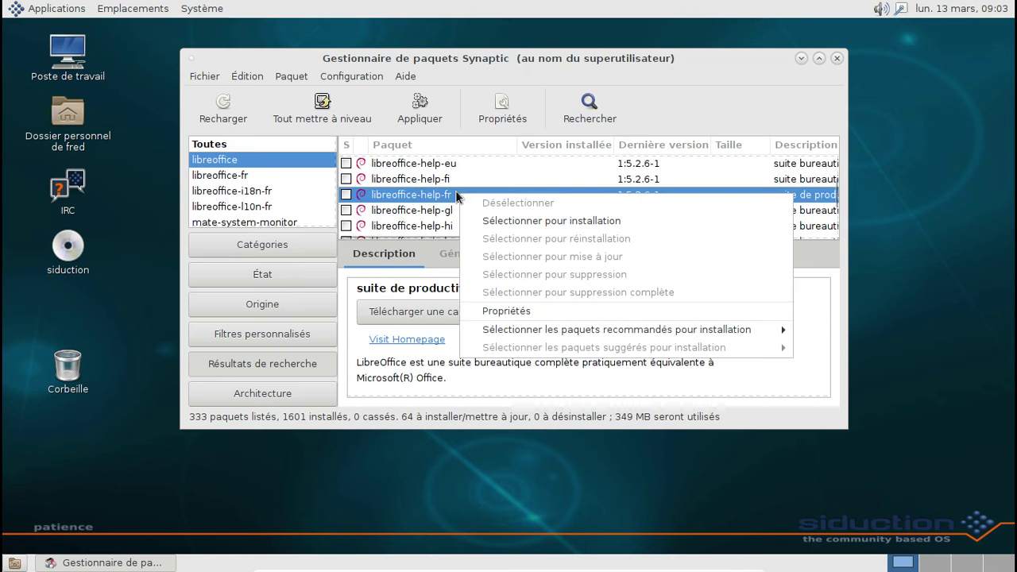
click(528, 221)
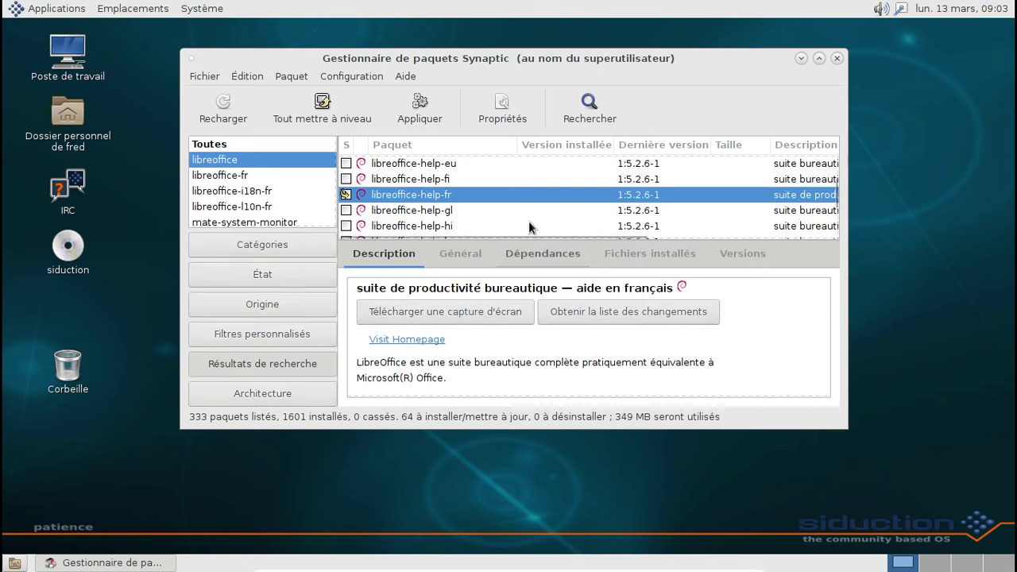
click(439, 119)
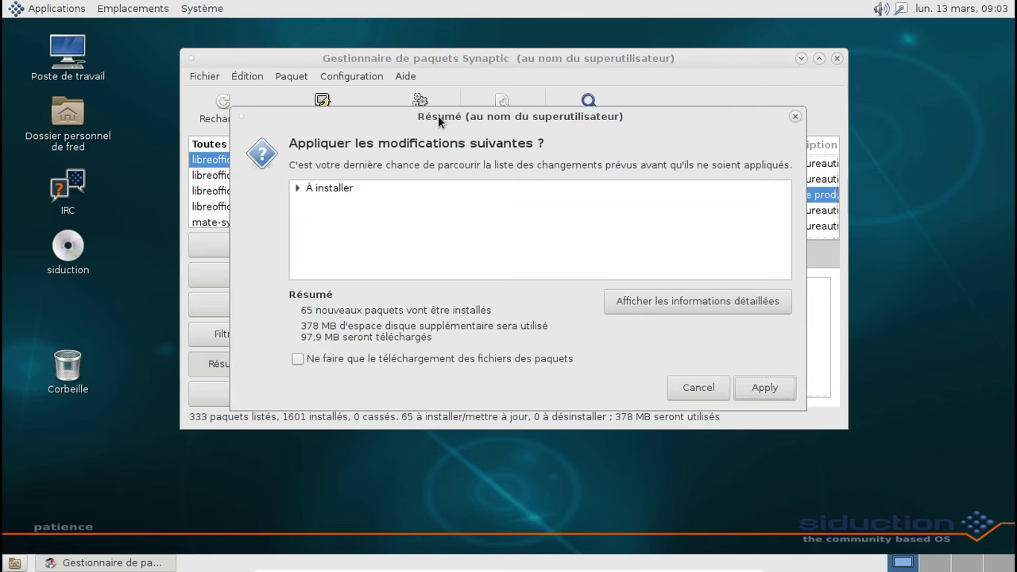
click(754, 380)
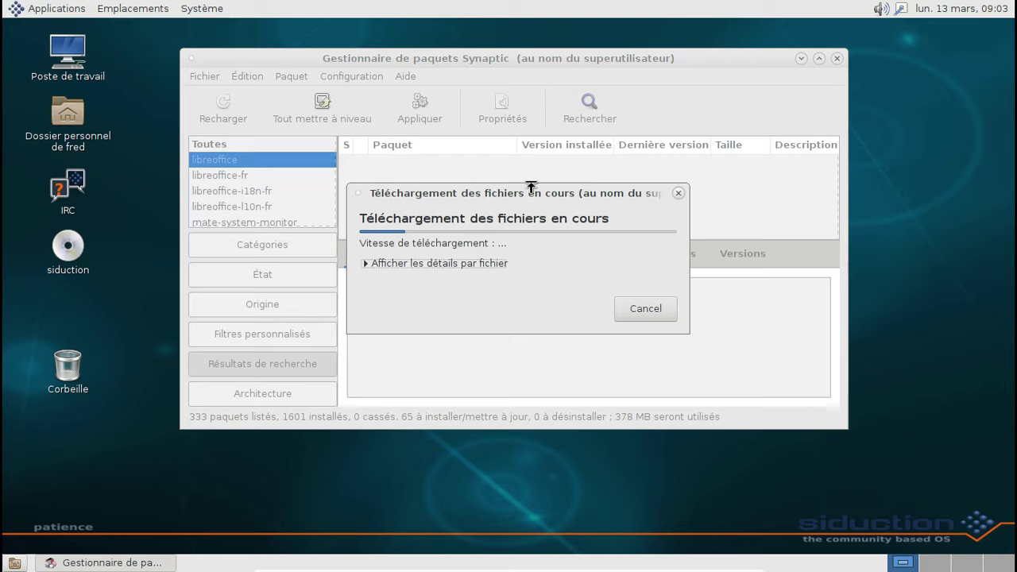
Step: Launch Firefox while the packages download and shrink its window slightly in width and height
click(71, 14)
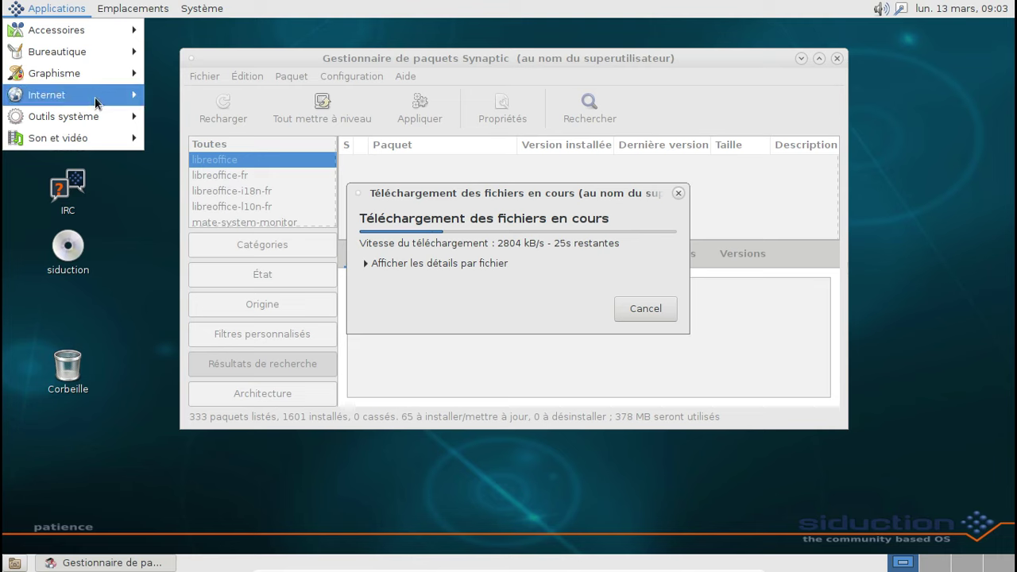
mouse_move(95, 102)
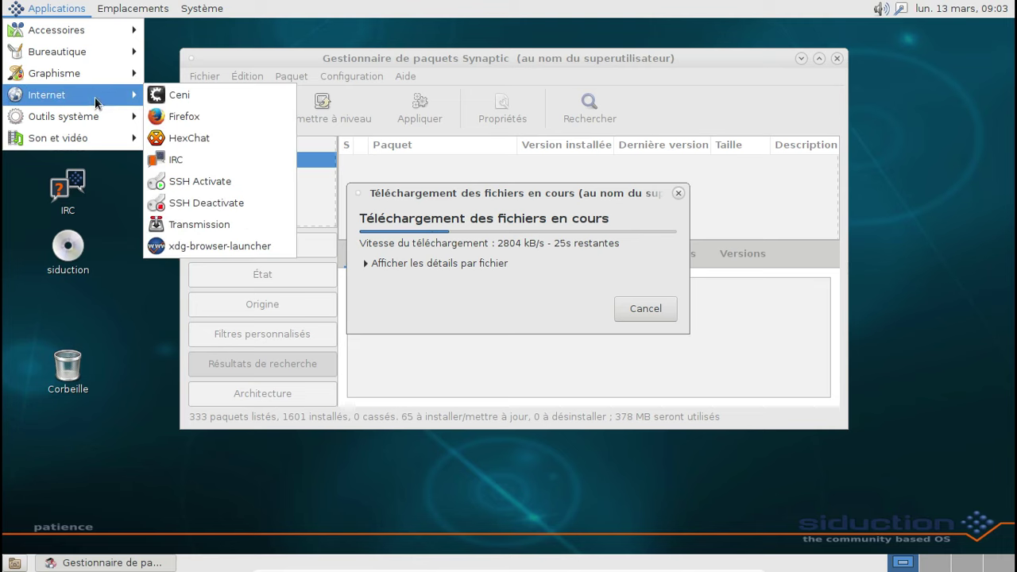
click(190, 119)
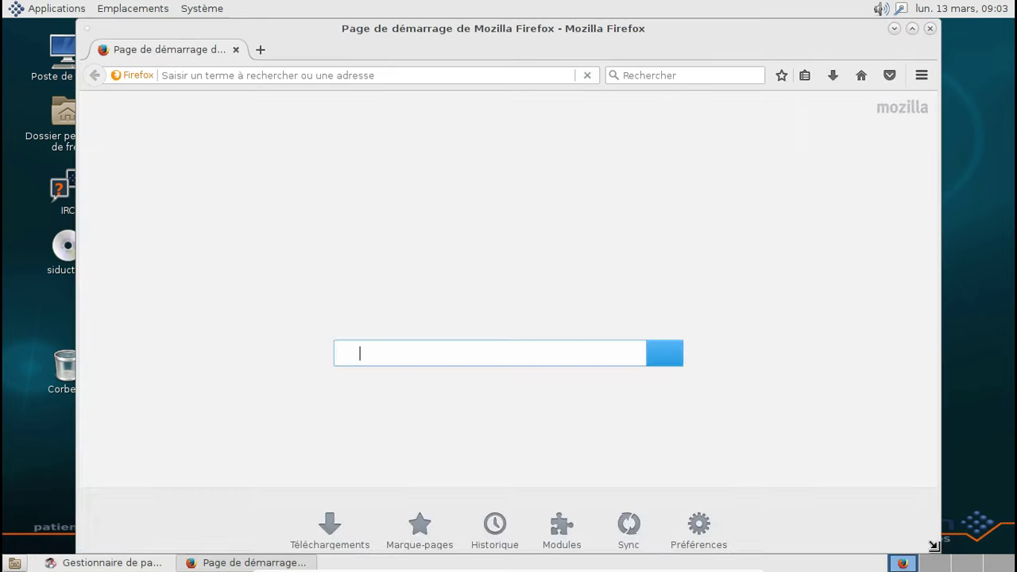
drag(934, 545, 880, 508)
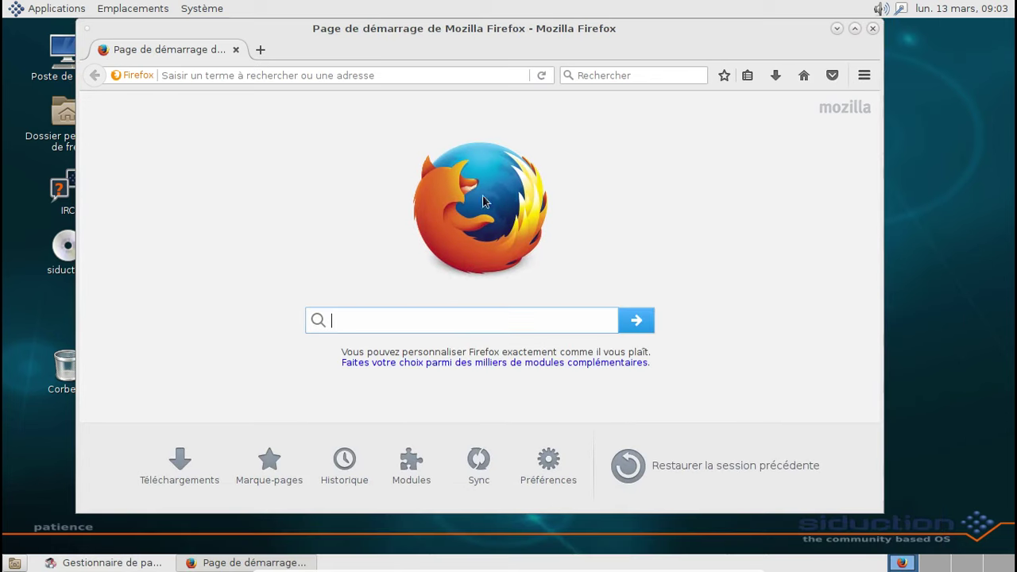
Step: Load the website altermusique.org in Firefox
click(363, 76)
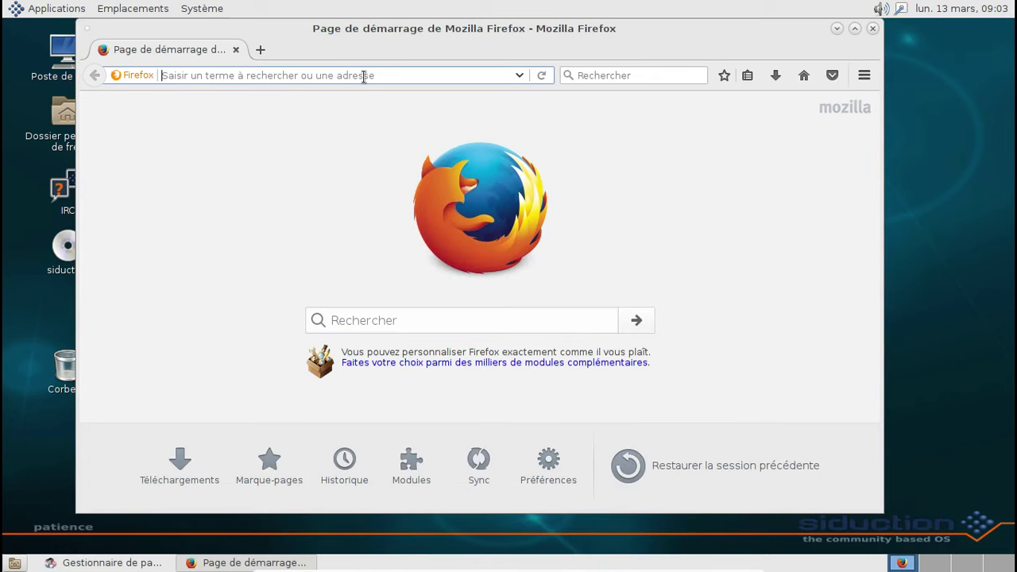
text(altermuisque)
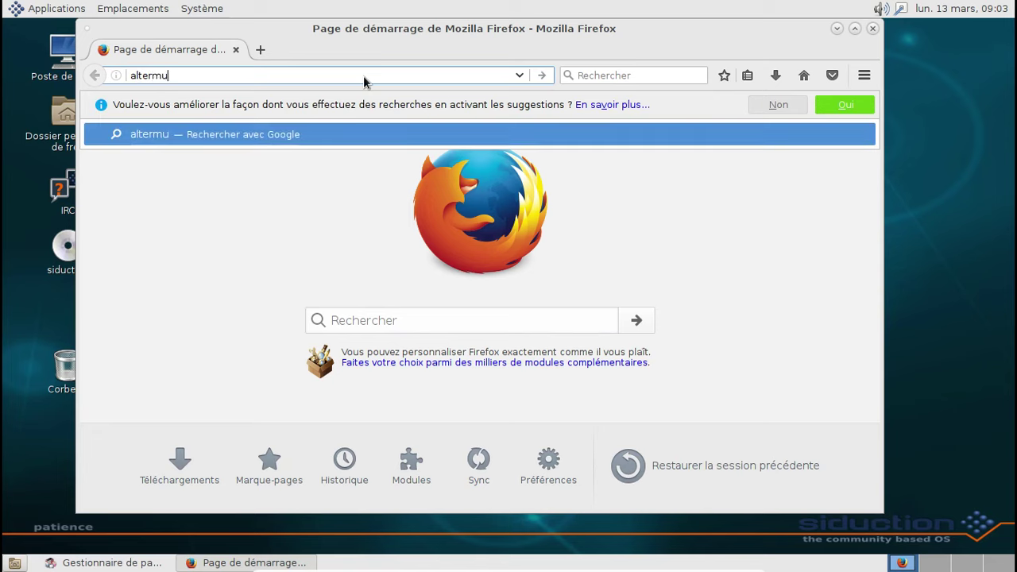
key(BackSpace)
key(BackSpace)
key(BackSpace)
key(BackSpace)
key(BackSpace)
key(BackSpace)
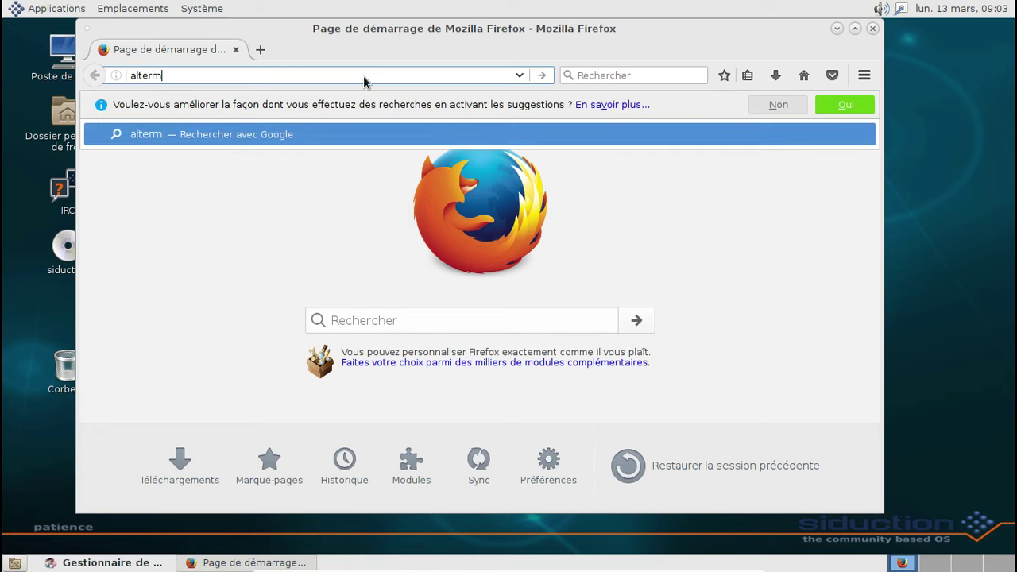
text(usique.org)
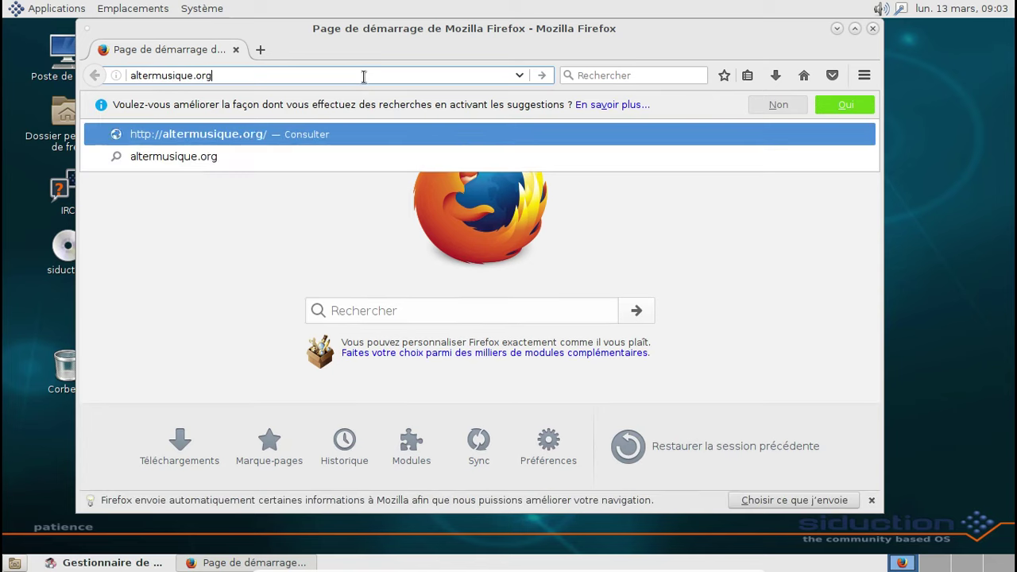
key(Return)
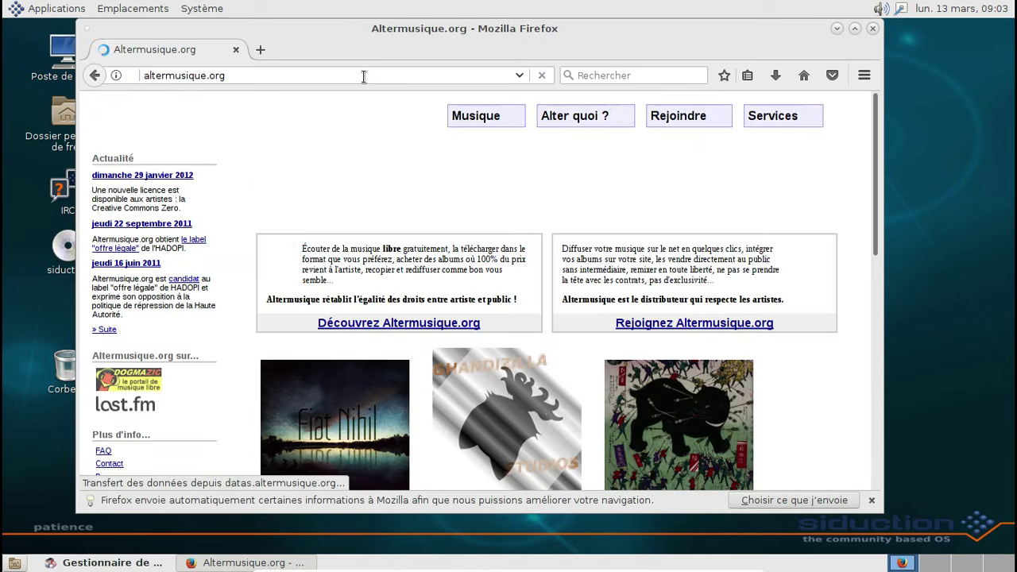
Step: Look through the albums featured on the Altermusique.org home page
scroll(794, 320, down, 3)
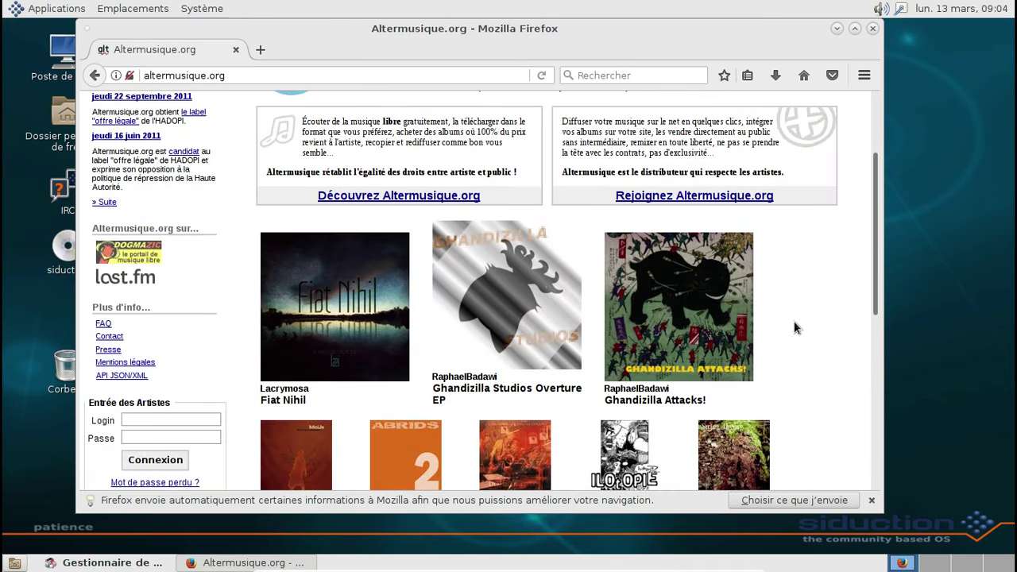
scroll(793, 321, down, 3)
scroll(794, 327, down, 1)
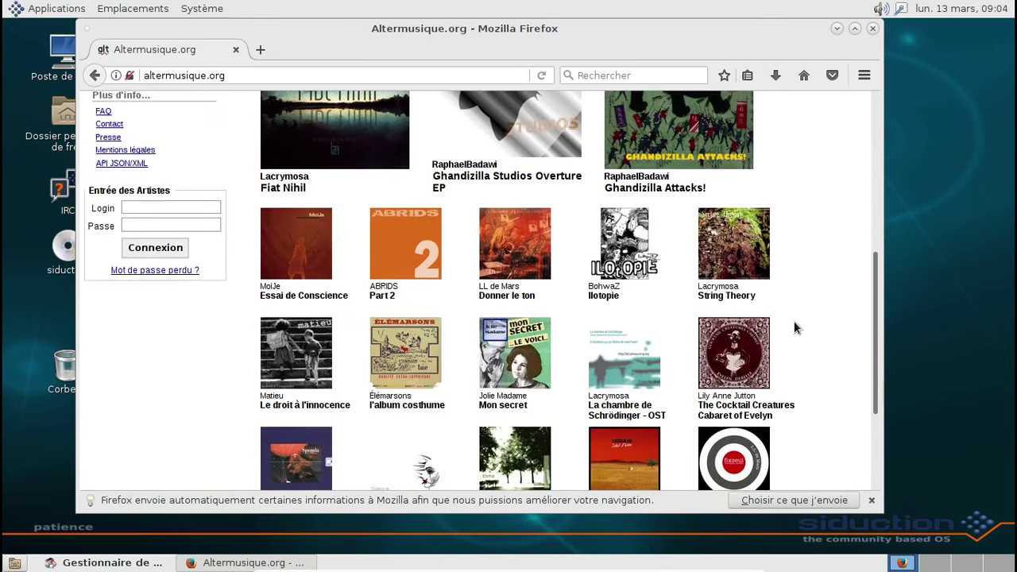
scroll(794, 327, down, 2)
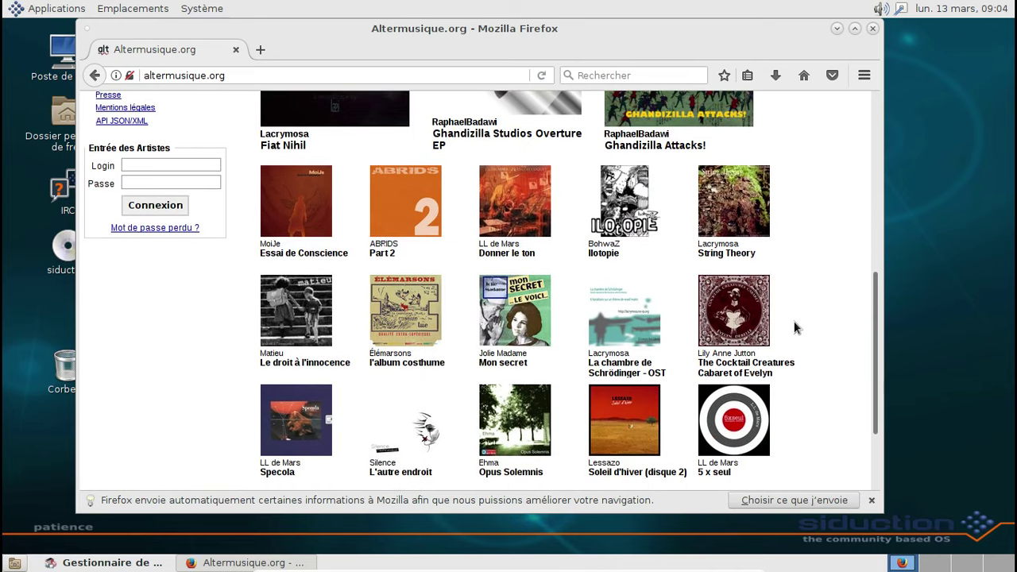
scroll(793, 321, down, 5)
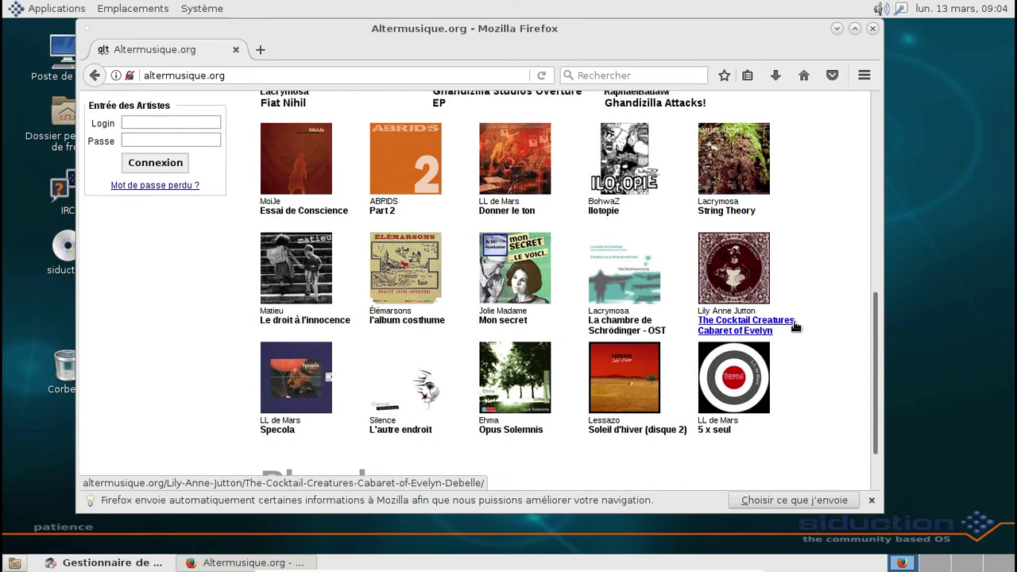
scroll(795, 326, down, 1)
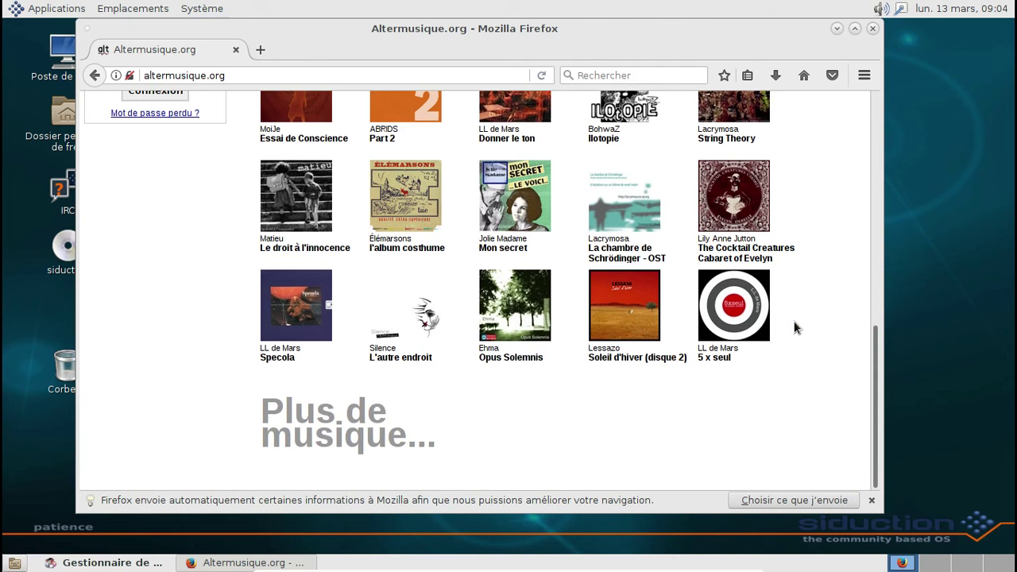
scroll(794, 328, up, 5)
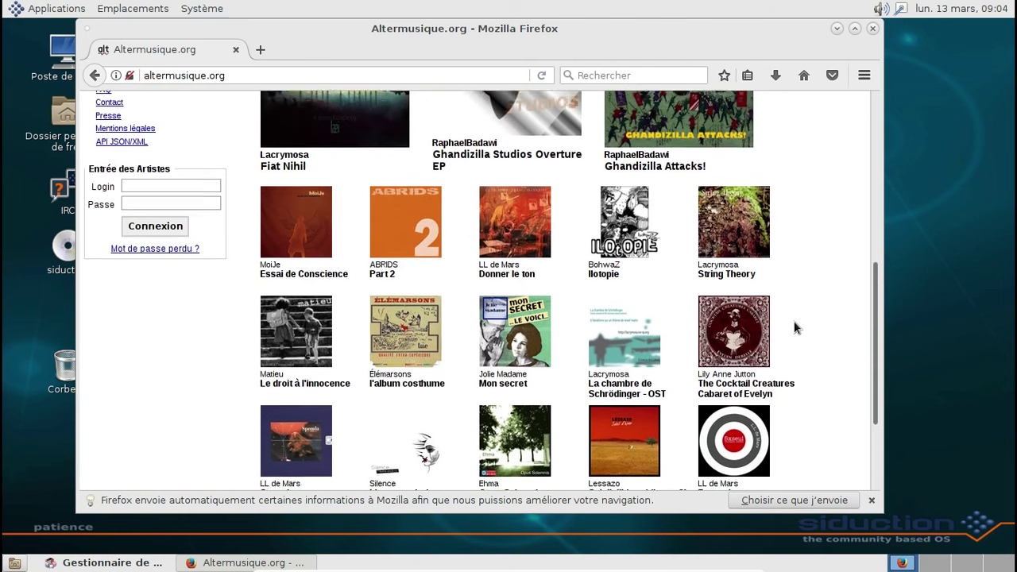
scroll(794, 327, up, 4)
scroll(795, 327, down, 5)
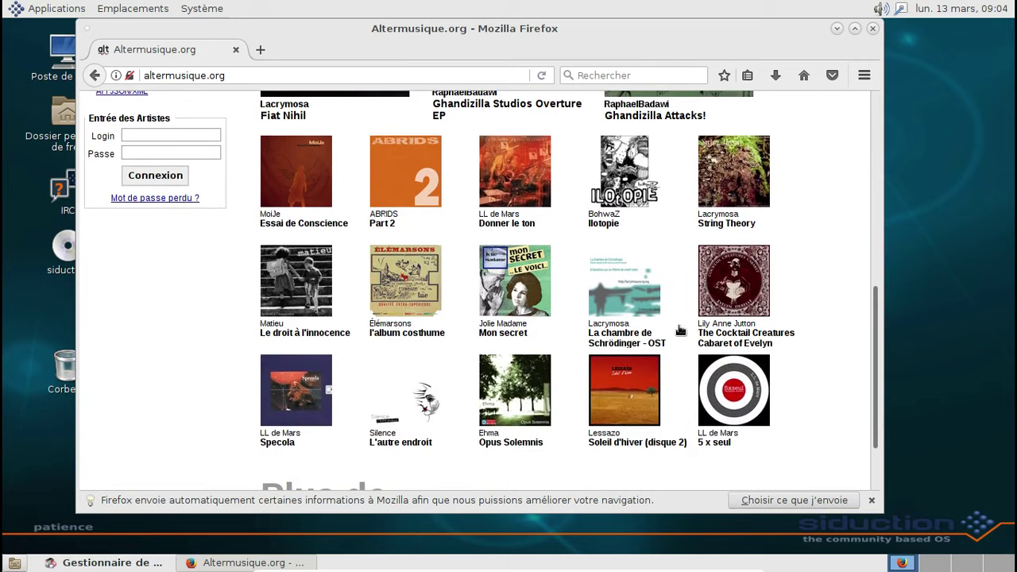
Step: Open the page of the Élémarsons album "l'album costhume" and go down to its track list
click(378, 306)
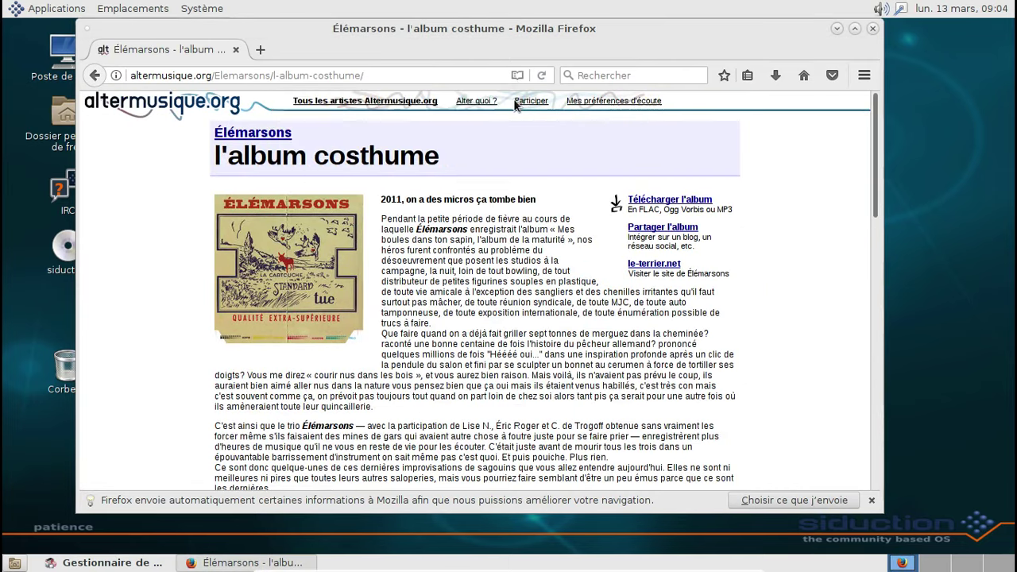
scroll(521, 216, down, 7)
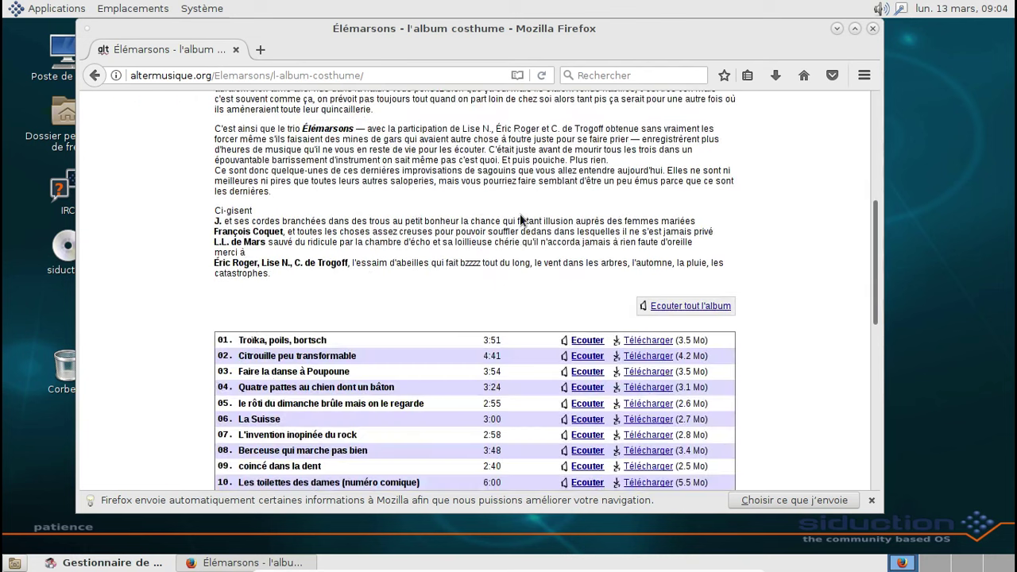
Step: Download the full album in low-quality MP3 at 192kbps, saving the file and making this the permanent action for zip archives
scroll(521, 220, down, 9)
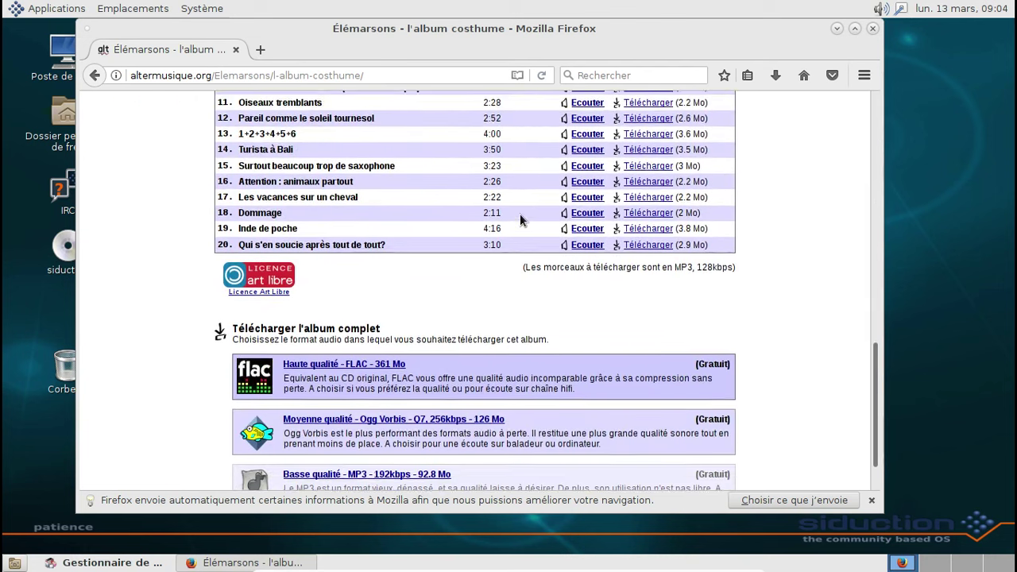
scroll(519, 213, down, 1)
click(421, 417)
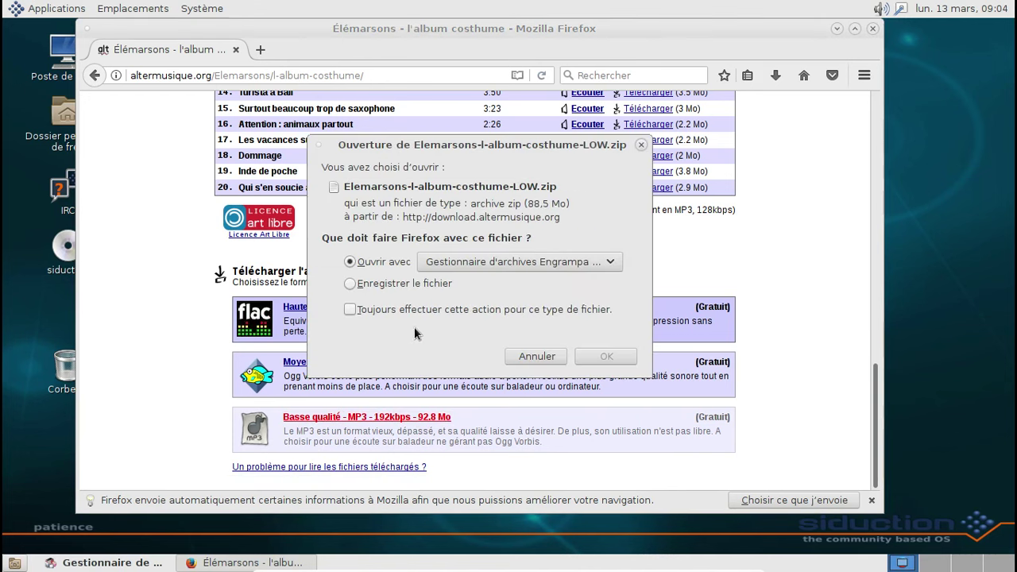
click(393, 287)
click(390, 309)
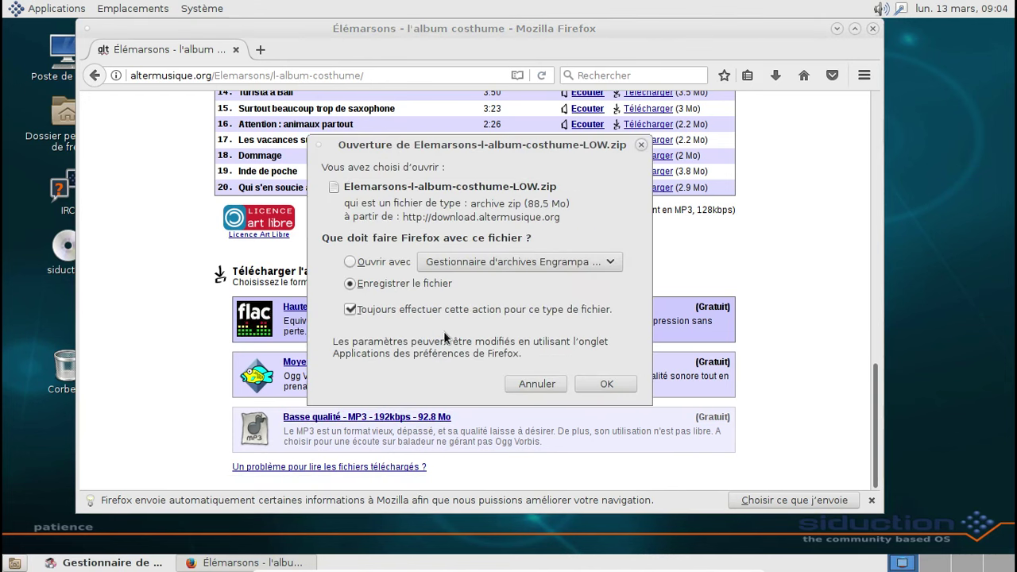
click(596, 386)
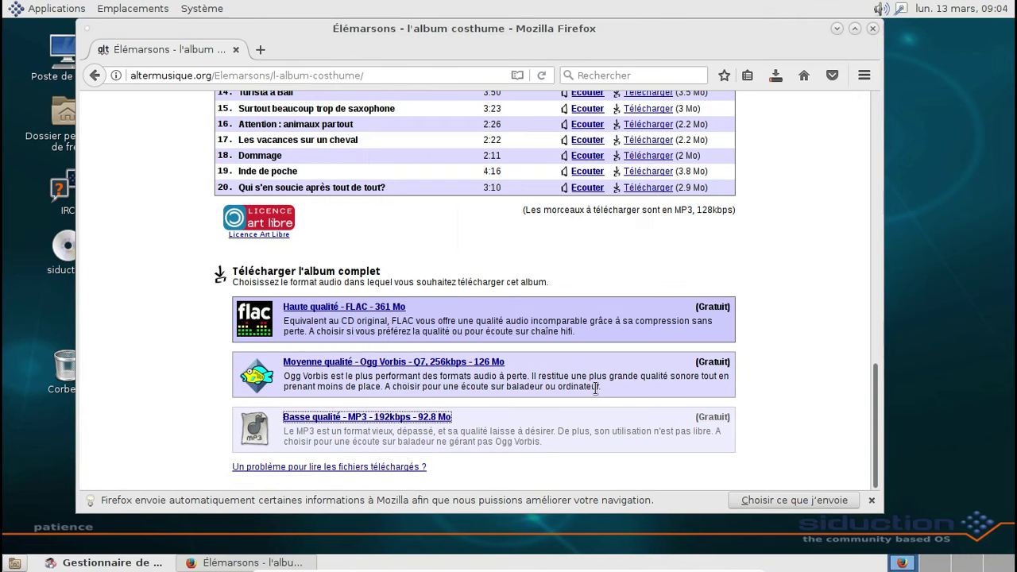
Step: Minimize the Firefox window to return to the LibreOffice installation running in the Synaptic package manager
click(823, 84)
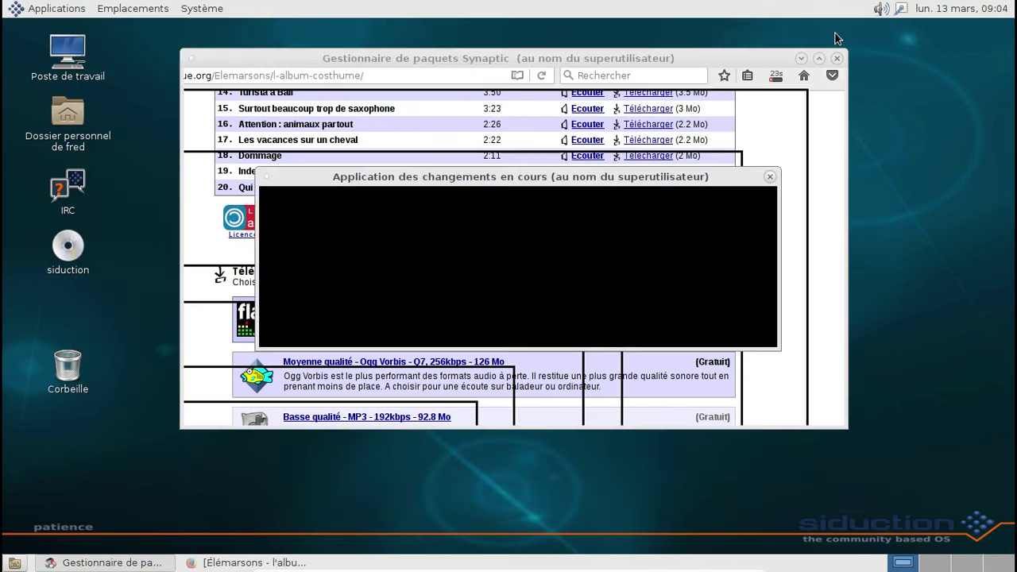
click(835, 29)
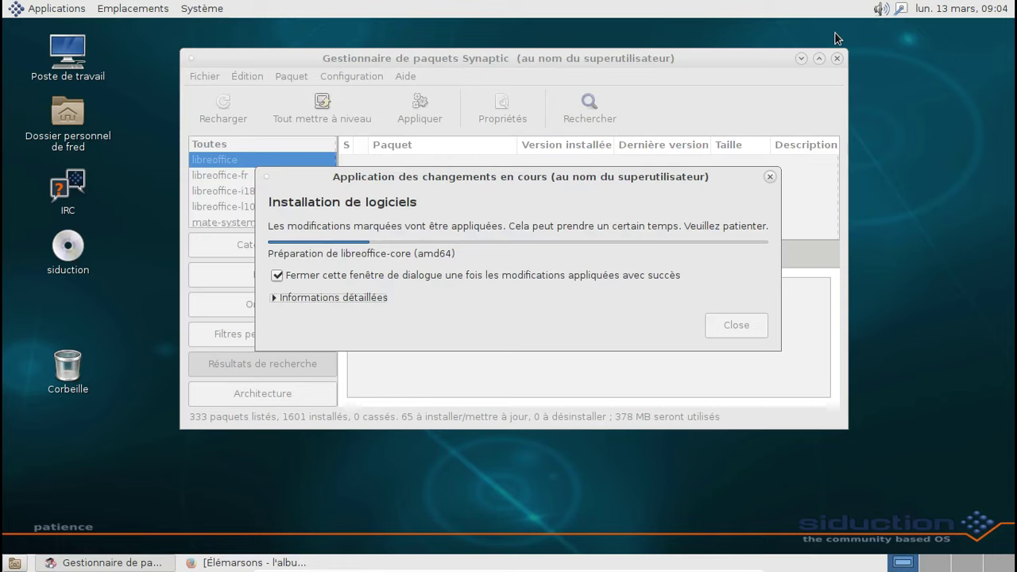